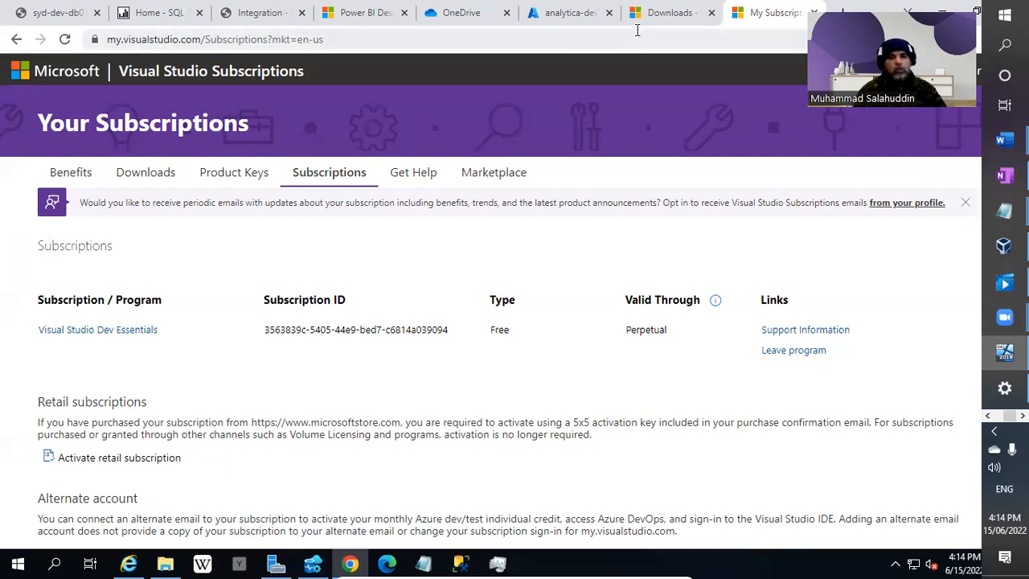
# Go back from the Subscriptions Downloads page to the 'visual studio community 2019' Google results.
pyautogui.click(675, 14)
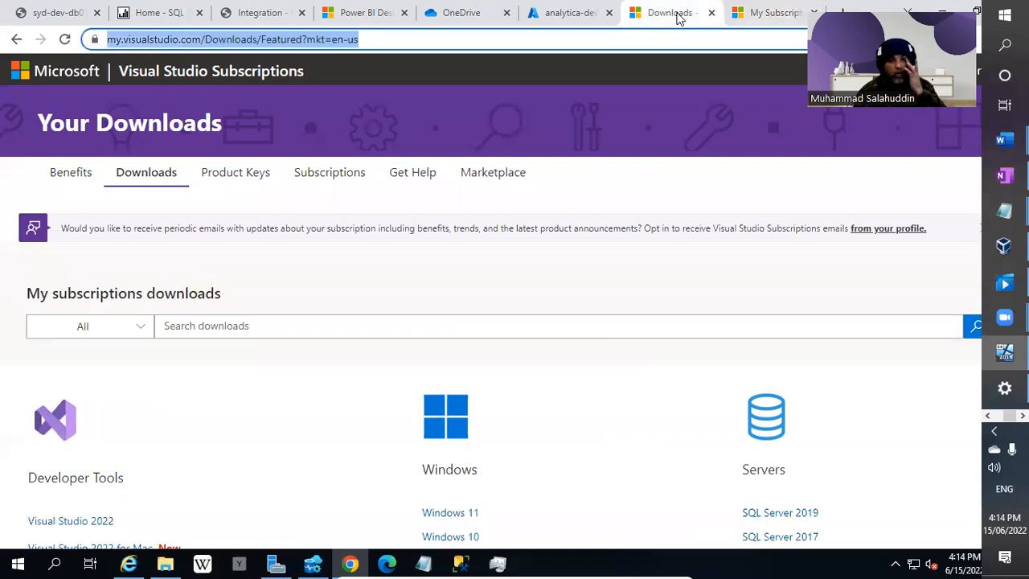
pyautogui.rightClick(19, 40)
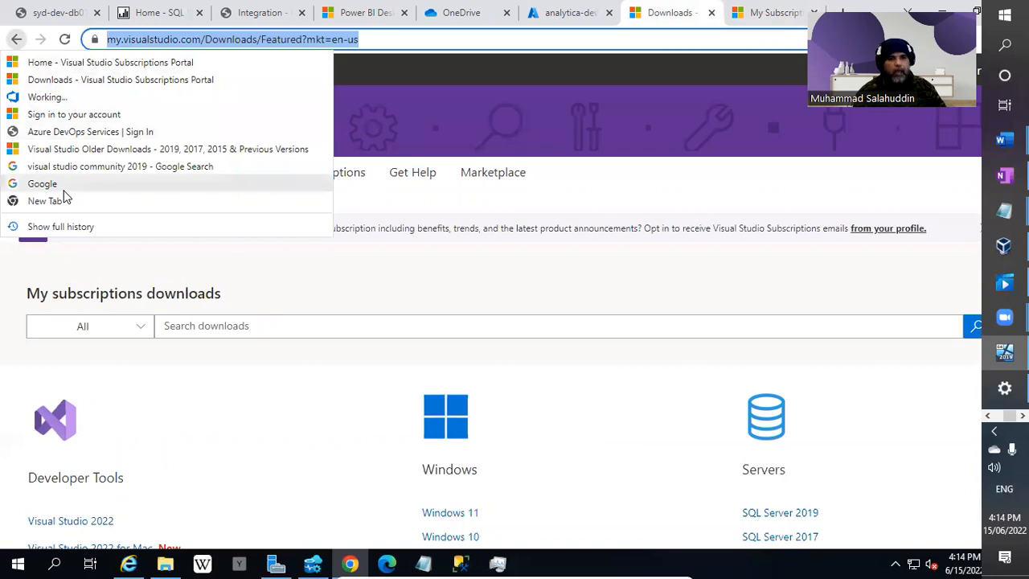
pyautogui.click(100, 172)
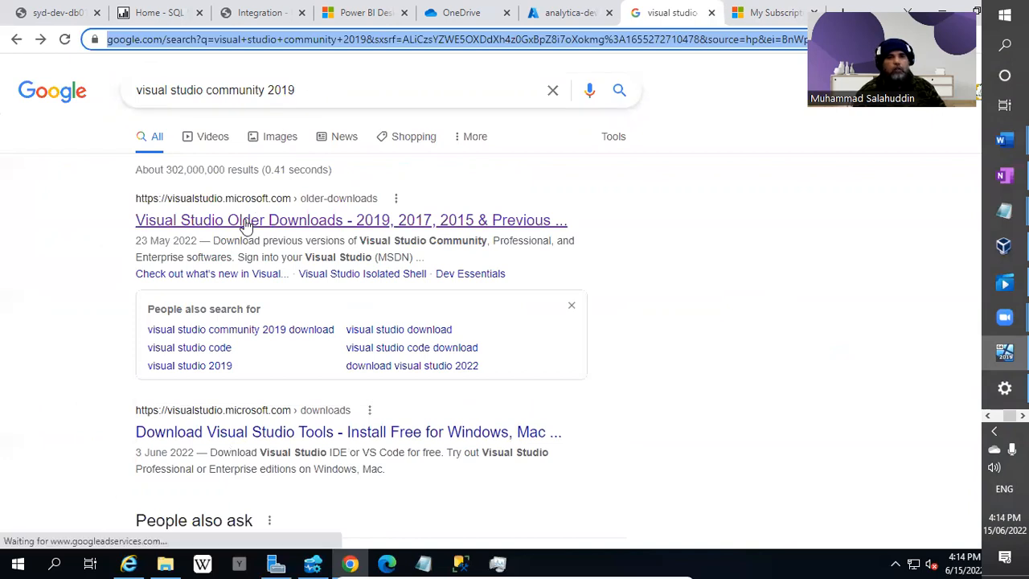
# Open the 'Visual Studio Older Downloads' result and view the Visual Studio 2022 download dropdown.
pyautogui.click(171, 229)
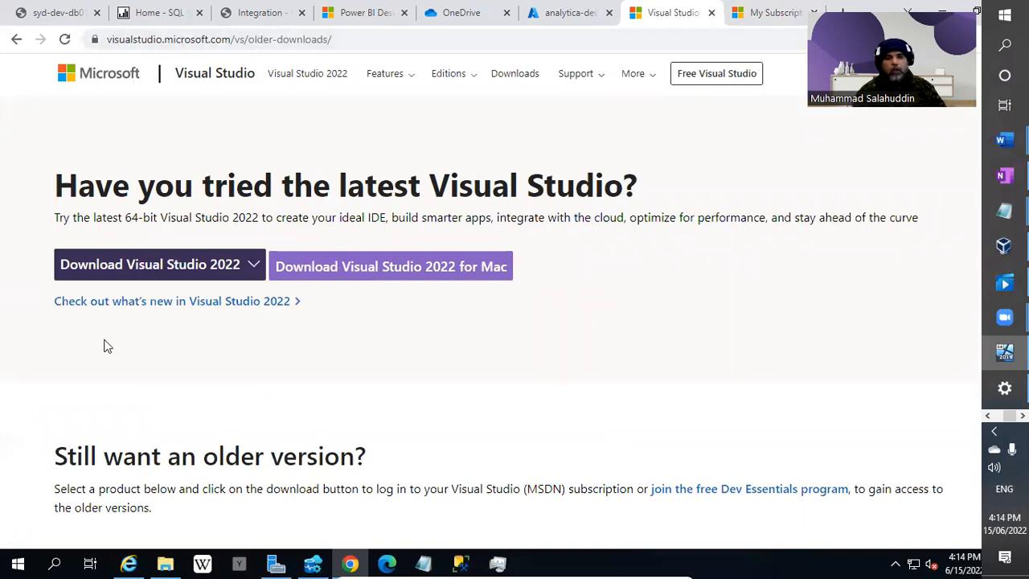
pyautogui.click(188, 271)
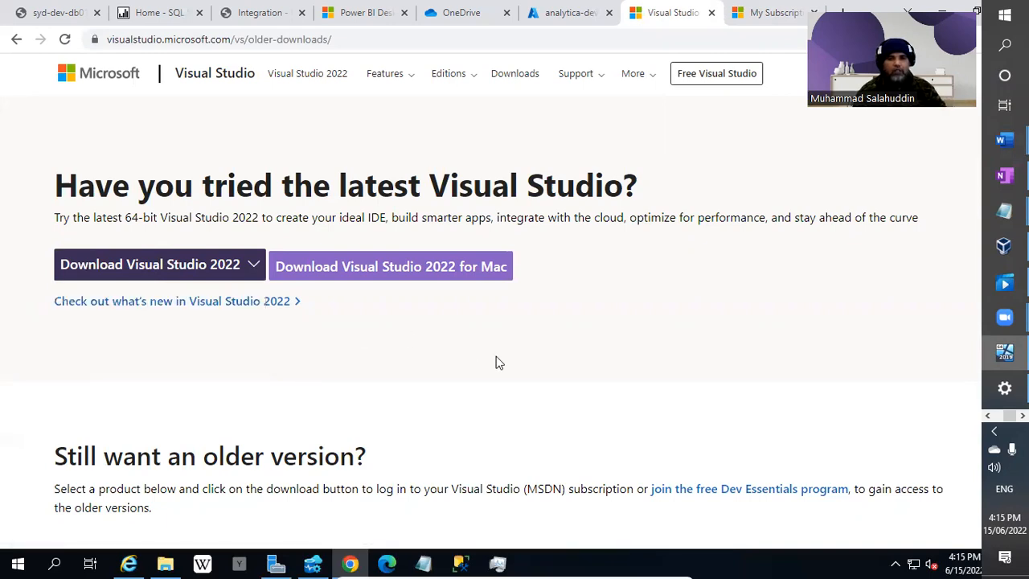
# Expand 2019 under 'Still want an older version?' and follow the 'Visual Studio 2019 and other Products' Download link.
pyautogui.scroll(-2, 496, 363)
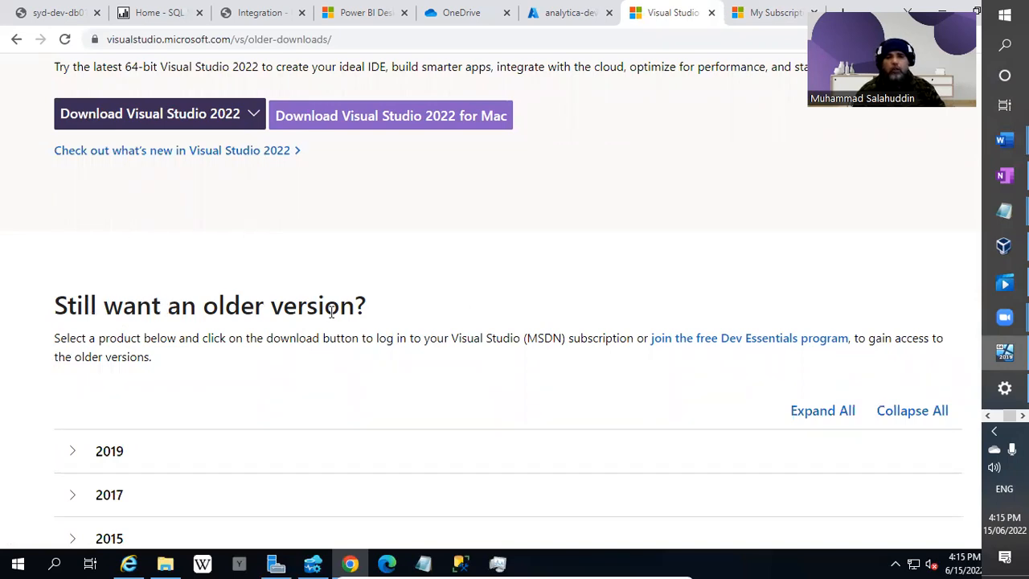
pyautogui.scroll(-2, 359, 338)
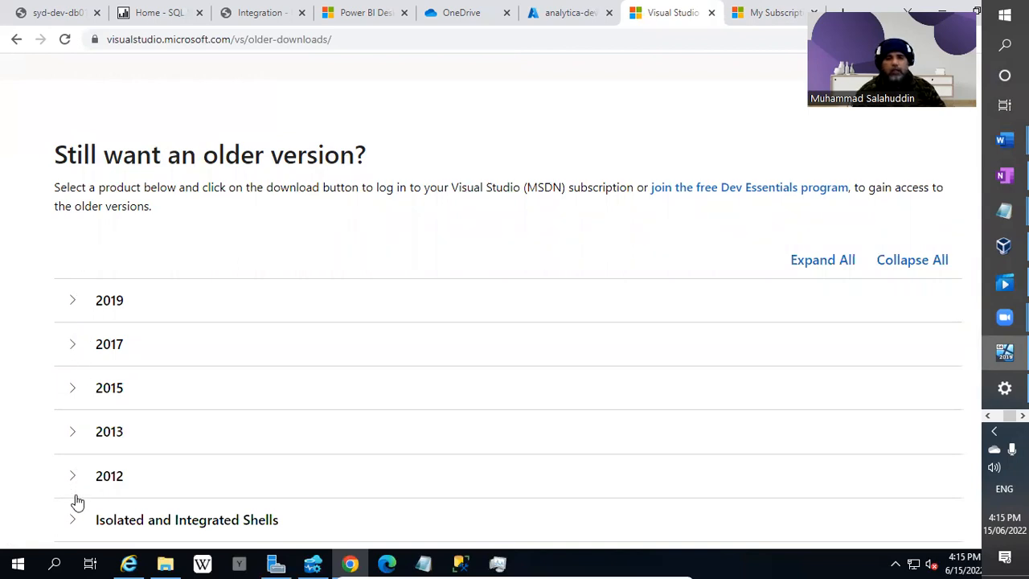
pyautogui.scroll(-1, 97, 291)
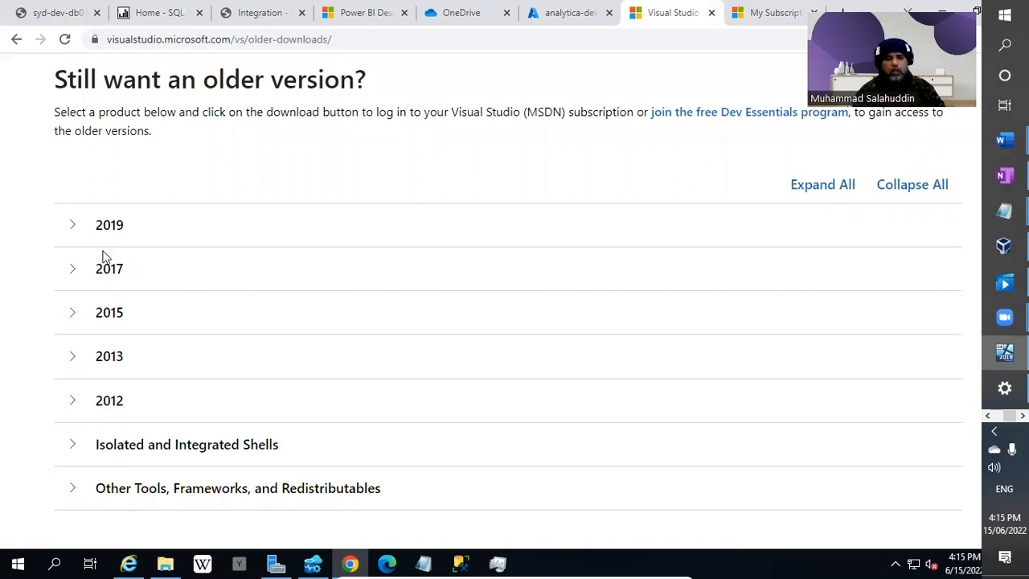
pyautogui.click(74, 226)
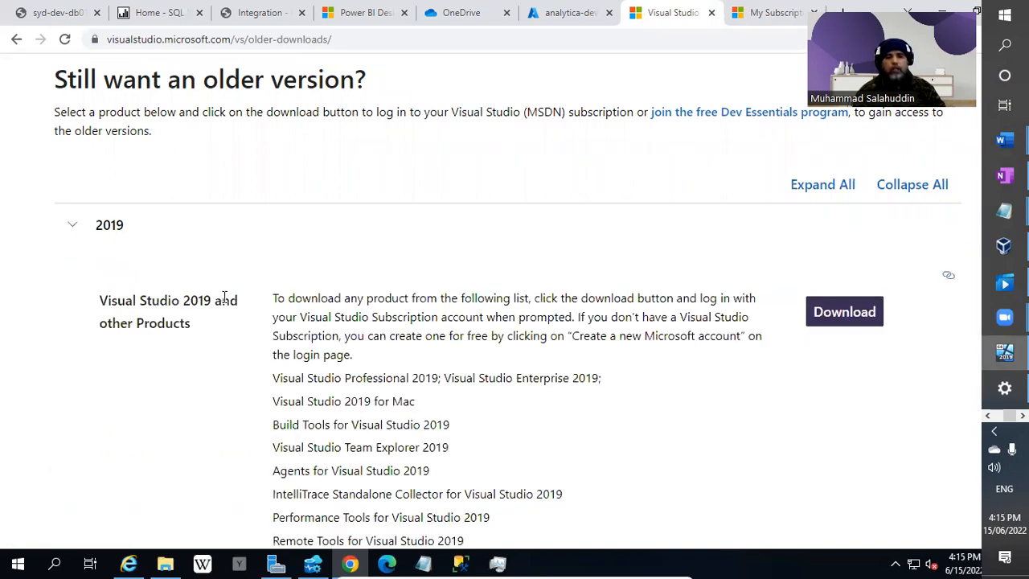
pyautogui.click(839, 320)
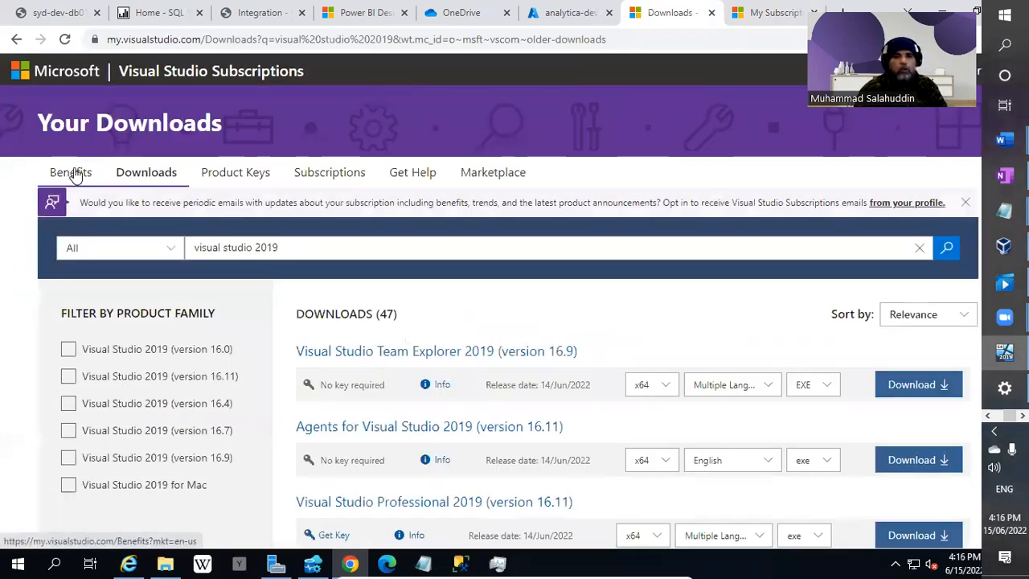
# Review the free, perpetual Dev Essentials subscription details, then return to the Downloads page.
pyautogui.click(343, 181)
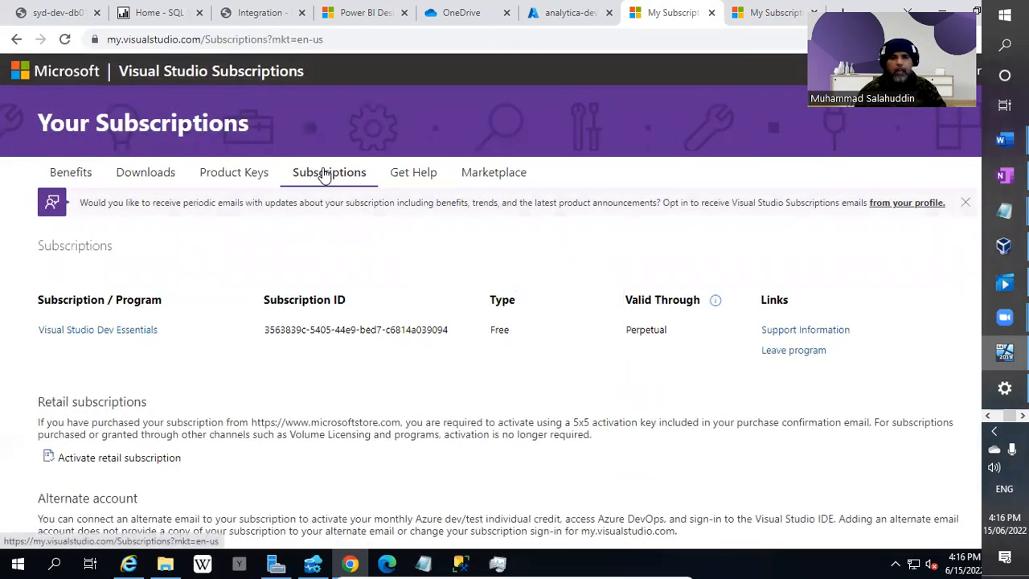
pyautogui.scroll(-2, 571, 386)
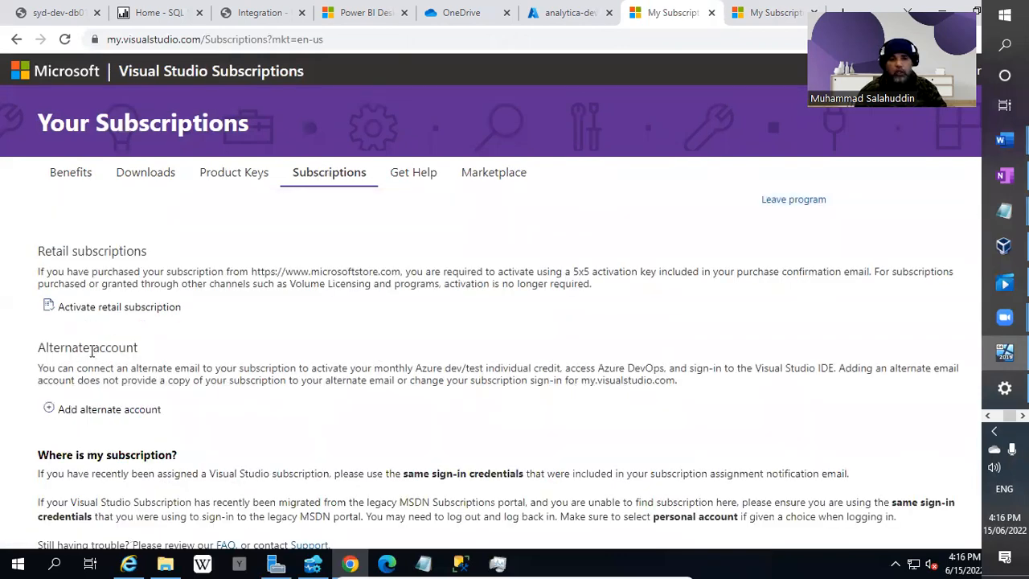
pyautogui.scroll(-1, 212, 367)
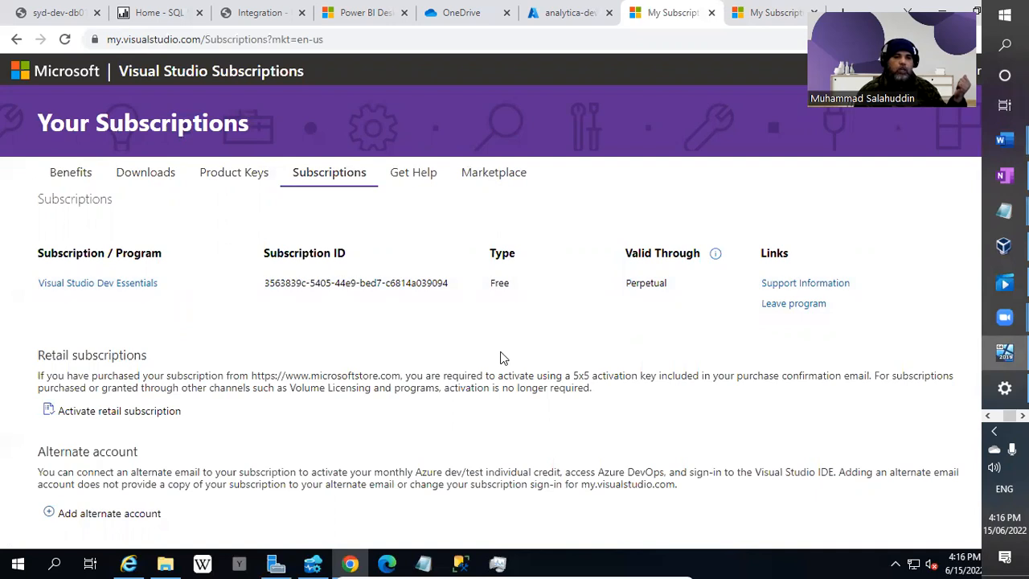
pyautogui.click(157, 176)
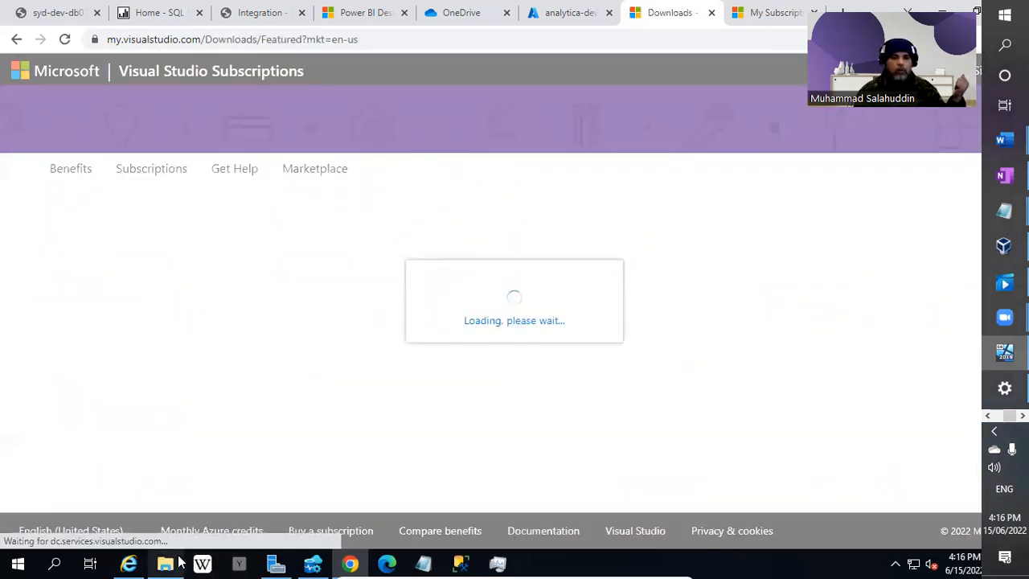
# Bring File Explorer forward and refresh the Downloads folder listing.
pyautogui.moveTo(165, 562)
pyautogui.click(164, 486)
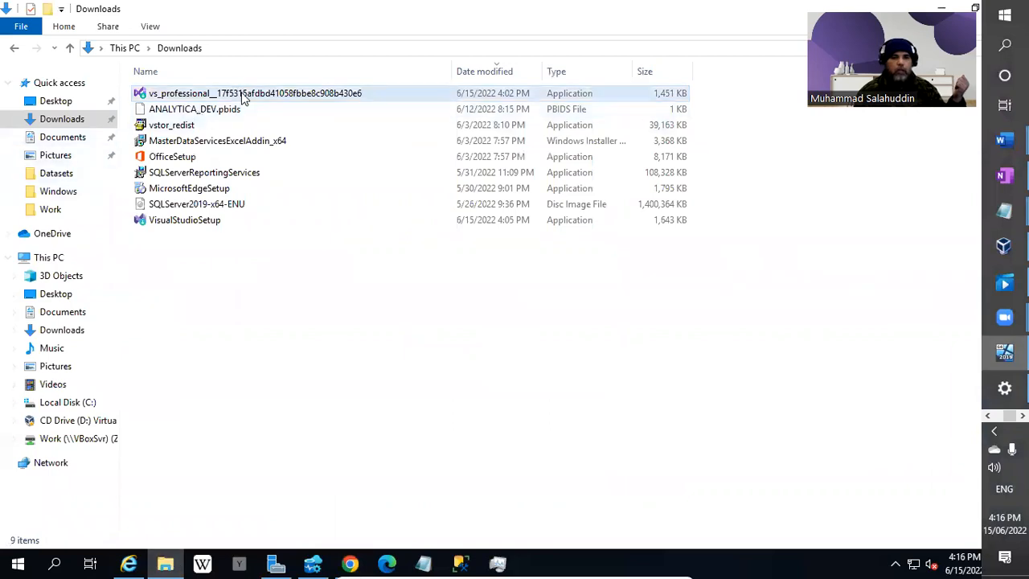
pyautogui.rightClick(287, 287)
pyautogui.click(309, 342)
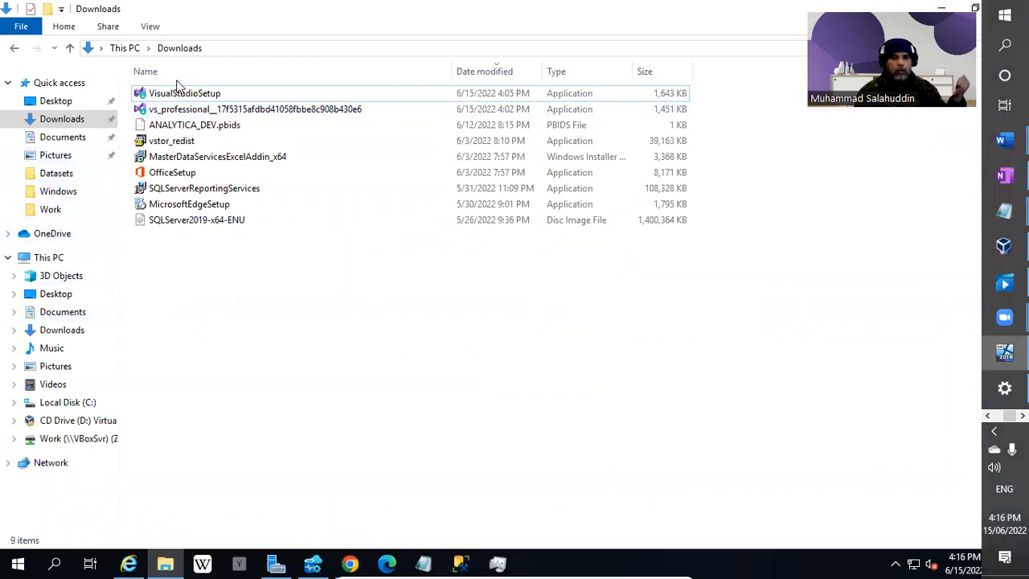
# Run the vs_community setup file in C:\Work as administrator.
pyautogui.click(50, 209)
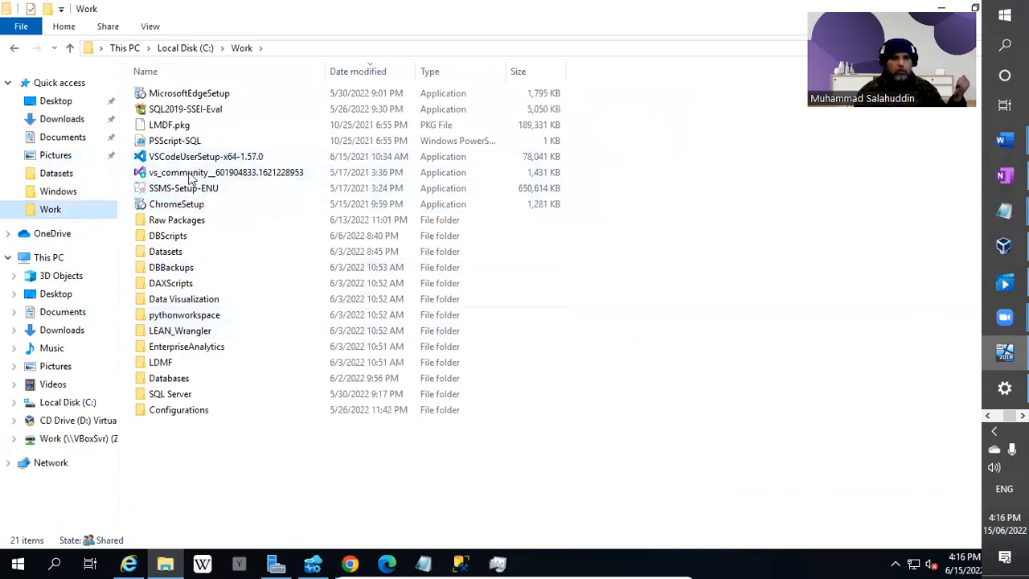
pyautogui.rightClick(277, 171)
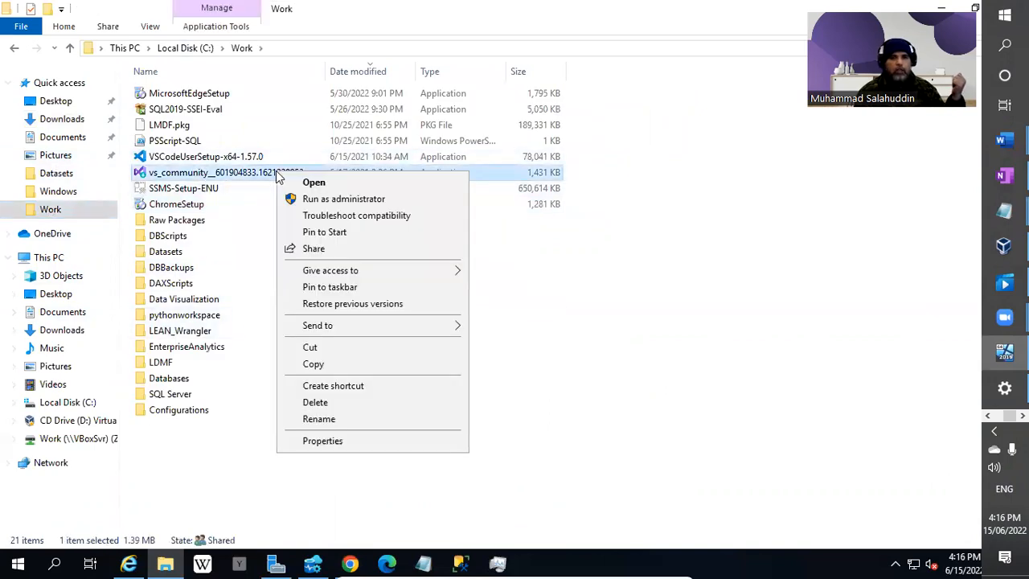
pyautogui.click(309, 203)
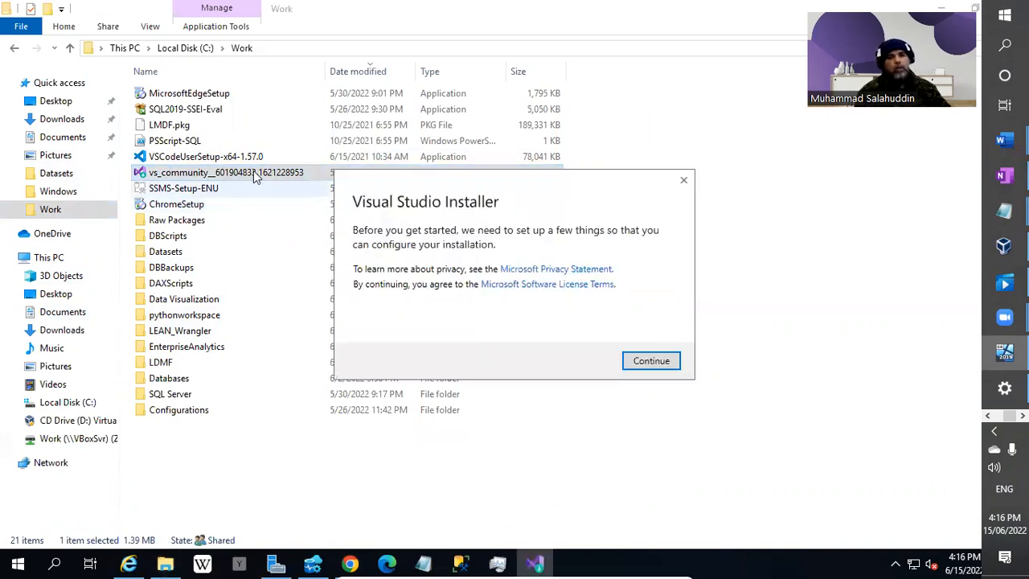
# Continue past the installer's licence notice and let it download, moving the progress window aside.
pyautogui.click(648, 361)
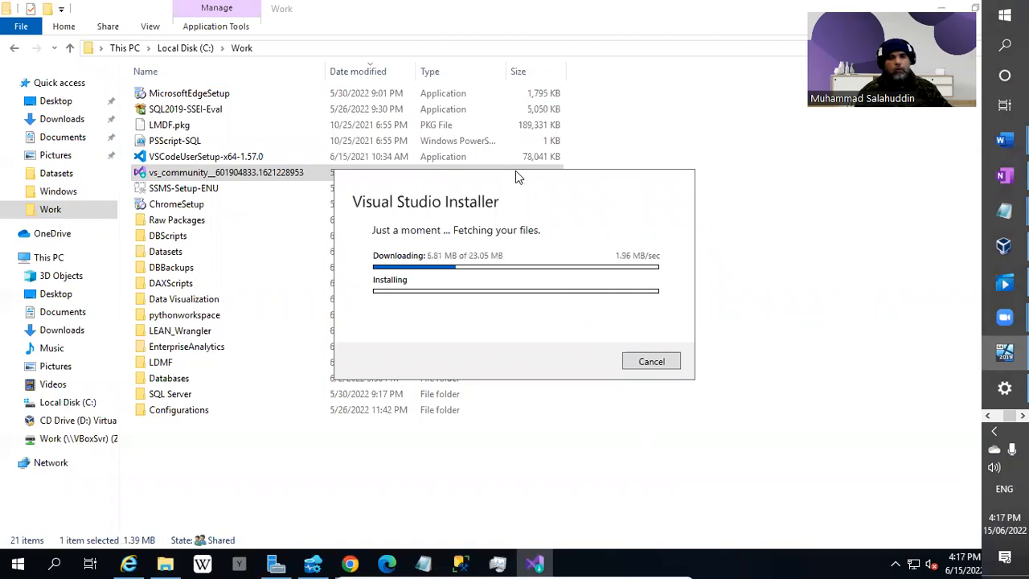
pyautogui.moveTo(519, 180); pyautogui.dragTo(478, 179)
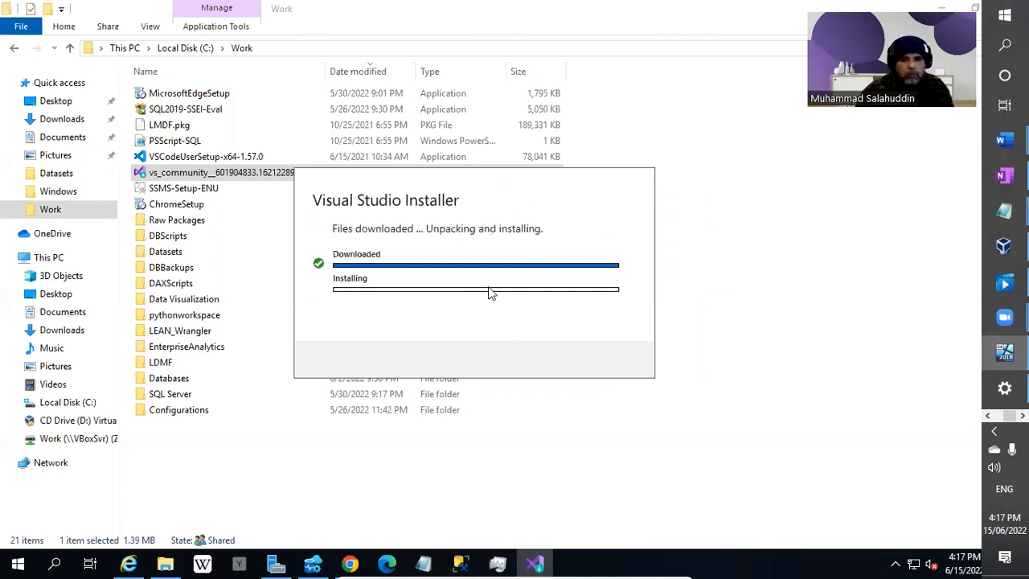
pyautogui.moveTo(515, 180); pyautogui.dragTo(523, 169)
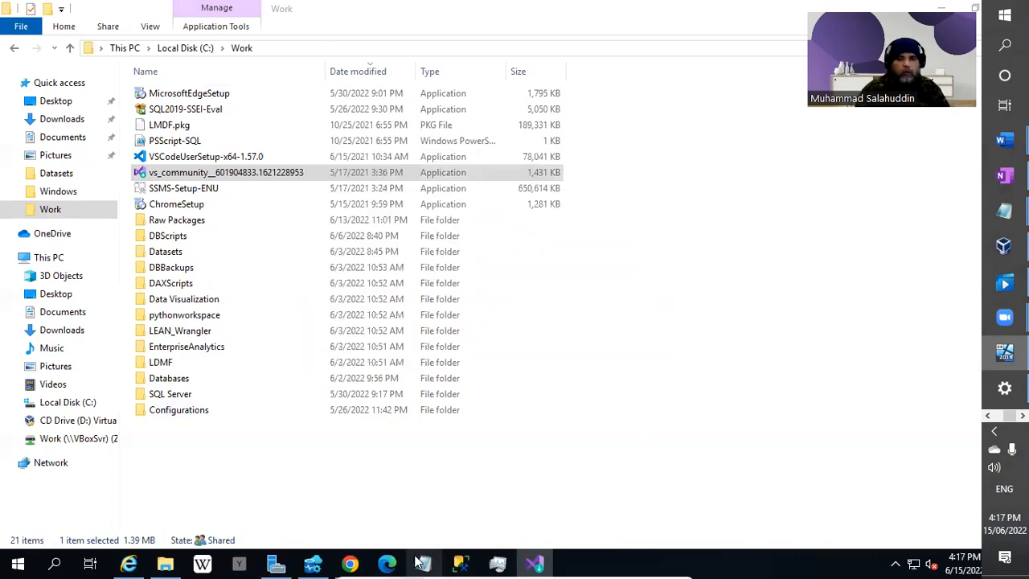
# Minimize Chrome and close Azure Data Studio to uncover the Community 2019 workload screen.
pyautogui.click(351, 562)
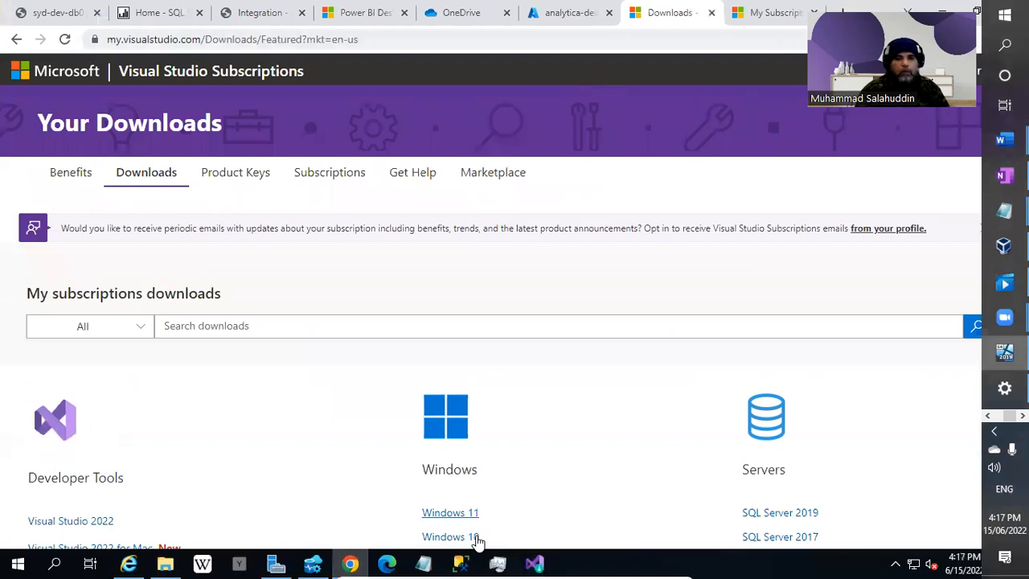
pyautogui.click(348, 563)
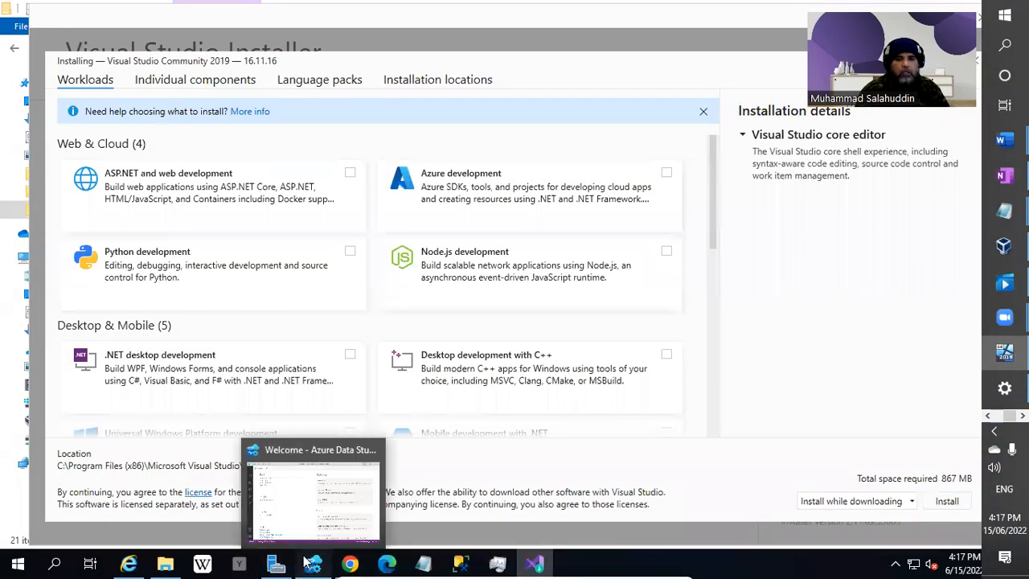
pyautogui.click(313, 562)
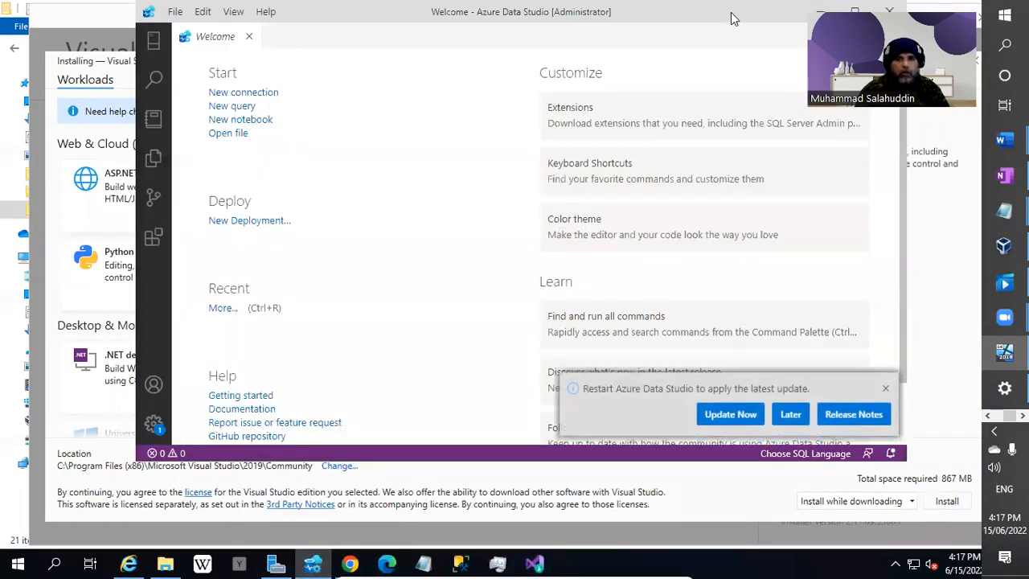
pyautogui.click(889, 12)
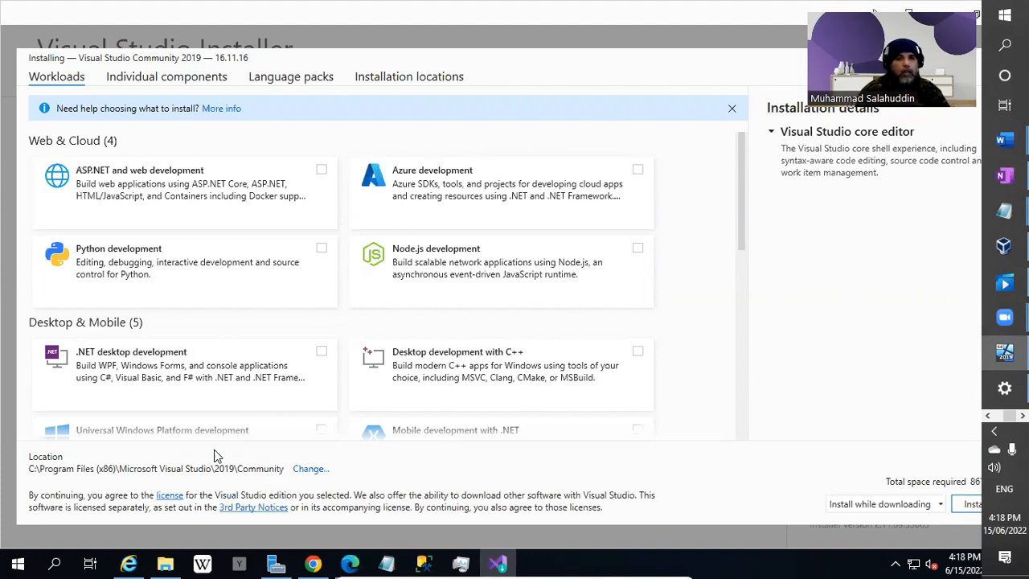
# Tick Azure development plus optional Azure Storage AzCopy and .NET Framework 4.8 development tools.
pyautogui.click(637, 171)
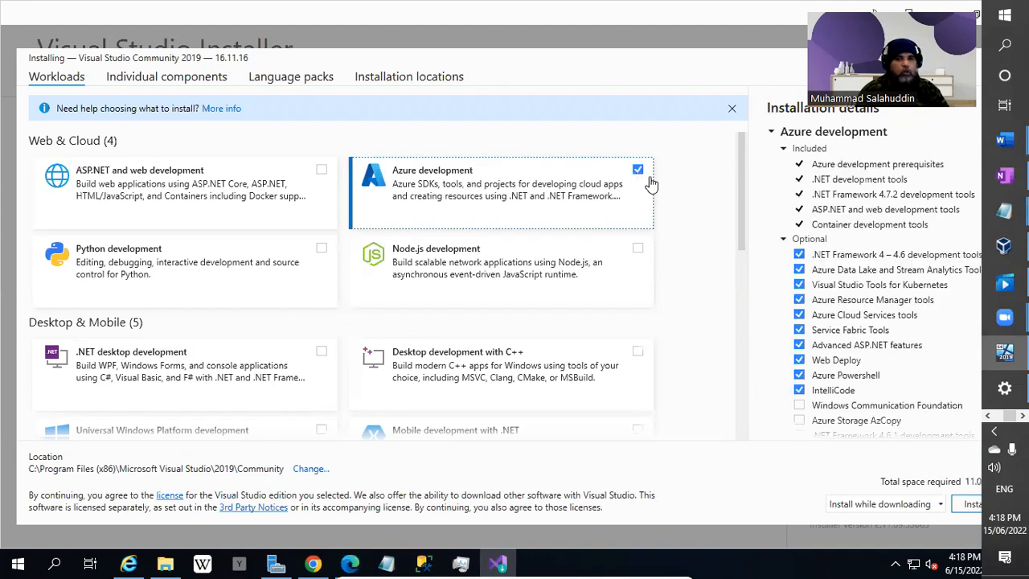
pyautogui.scroll(-2, 884, 372)
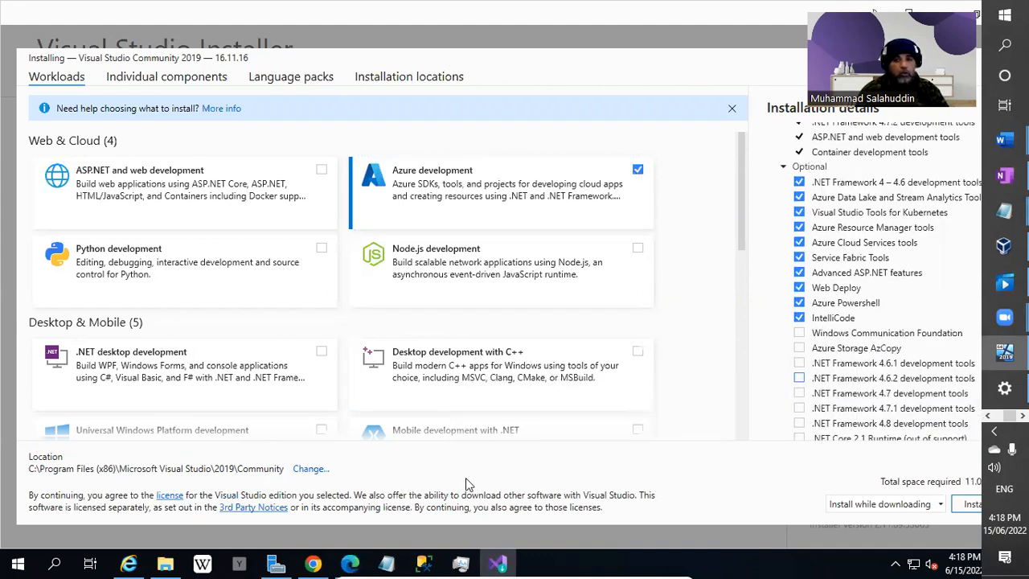
pyautogui.click(799, 348)
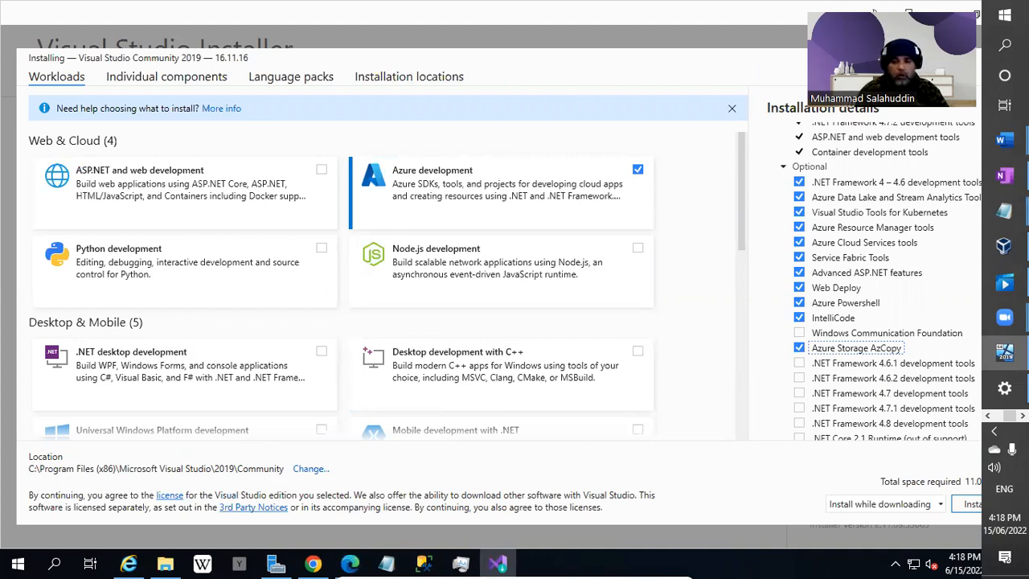
pyautogui.scroll(-1, 941, 358)
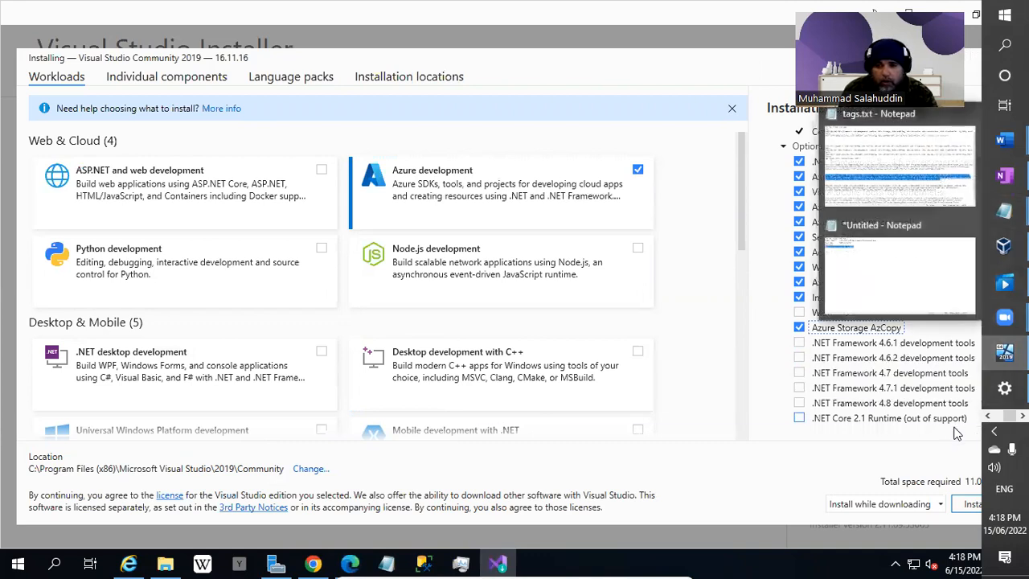
pyautogui.click(800, 404)
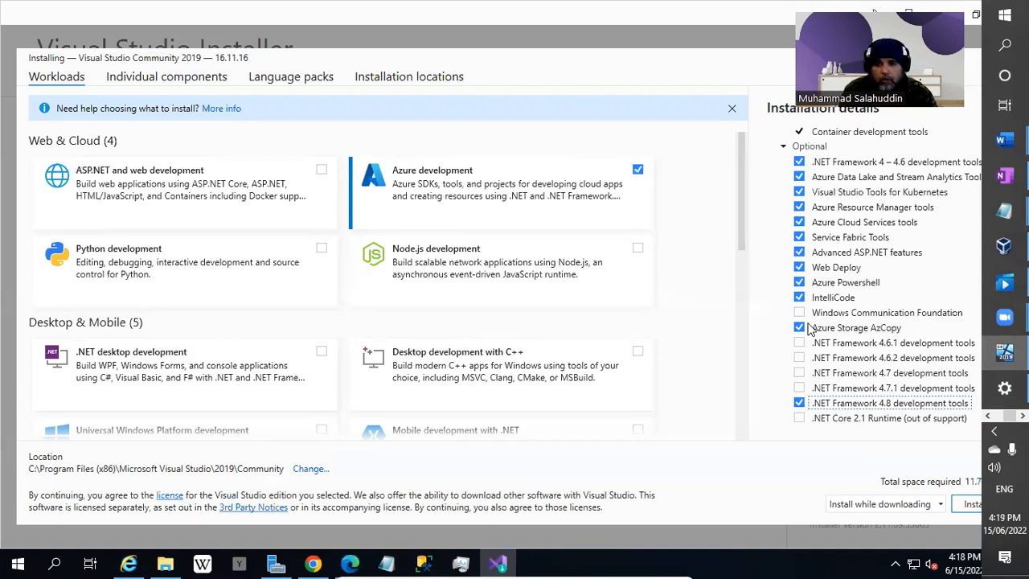
pyautogui.scroll(3, 808, 327)
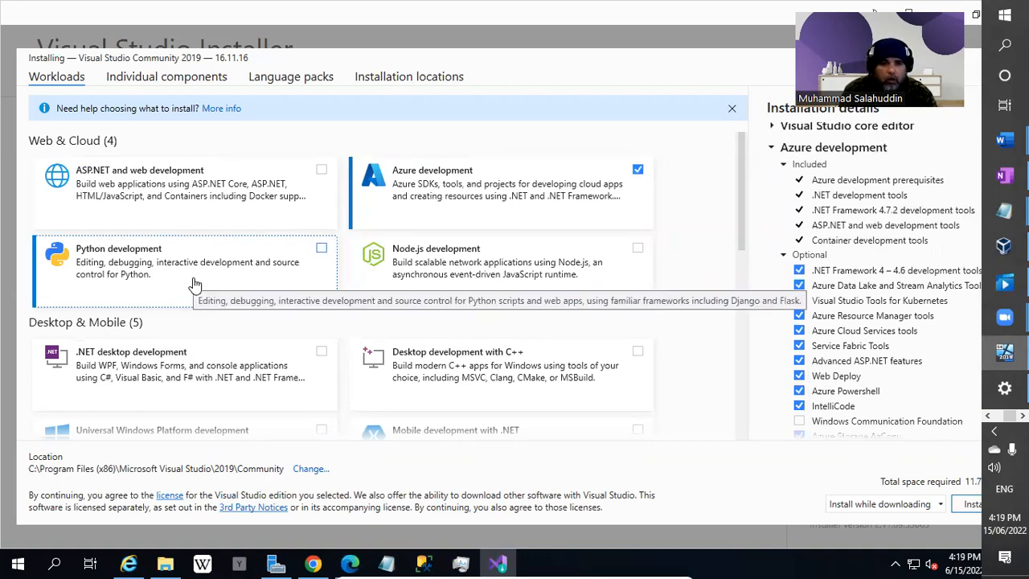
# Tick .NET desktop development under Desktop & Mobile, bringing the total to about 12.6 GB.
pyautogui.scroll(-1, 197, 281)
pyautogui.scroll(-2, 333, 328)
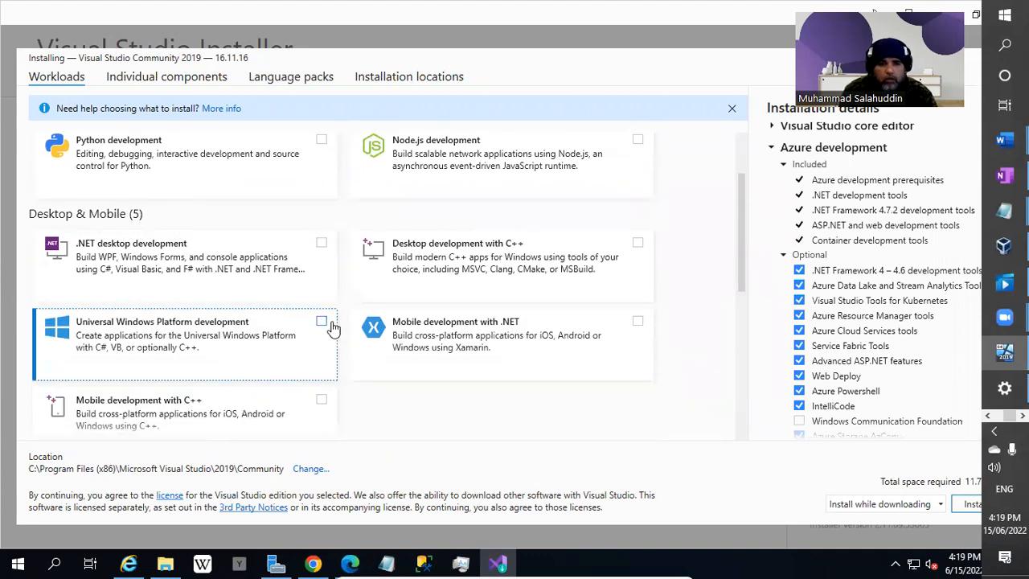
pyautogui.scroll(-3, 332, 328)
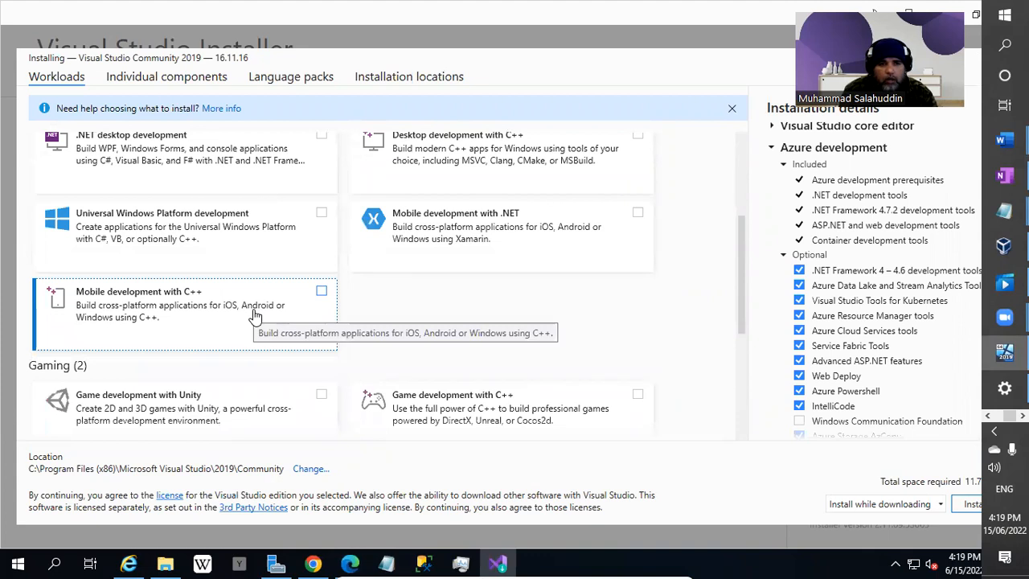
pyautogui.scroll(1, 254, 315)
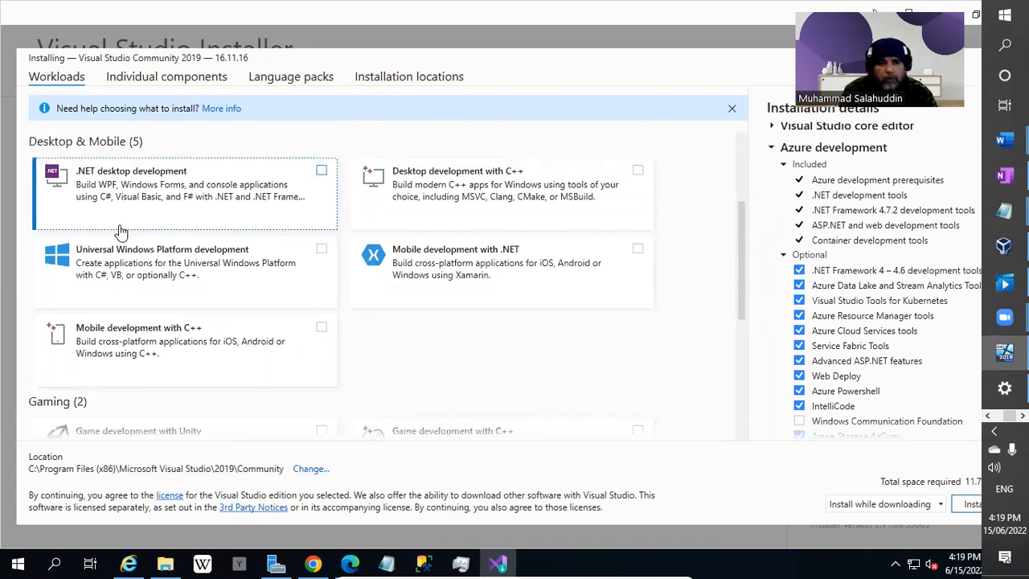
pyautogui.click(322, 173)
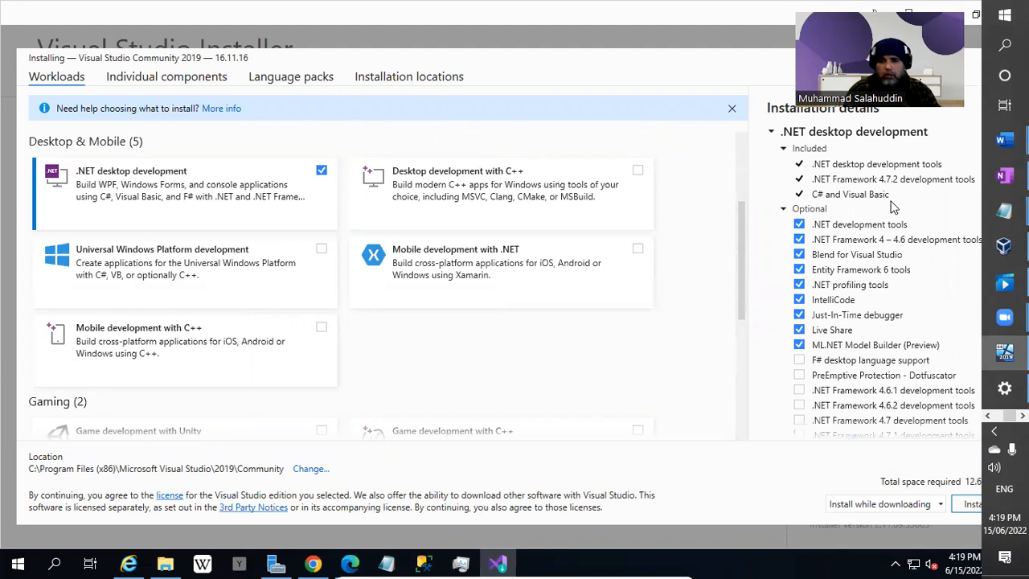
pyautogui.scroll(-3, 882, 298)
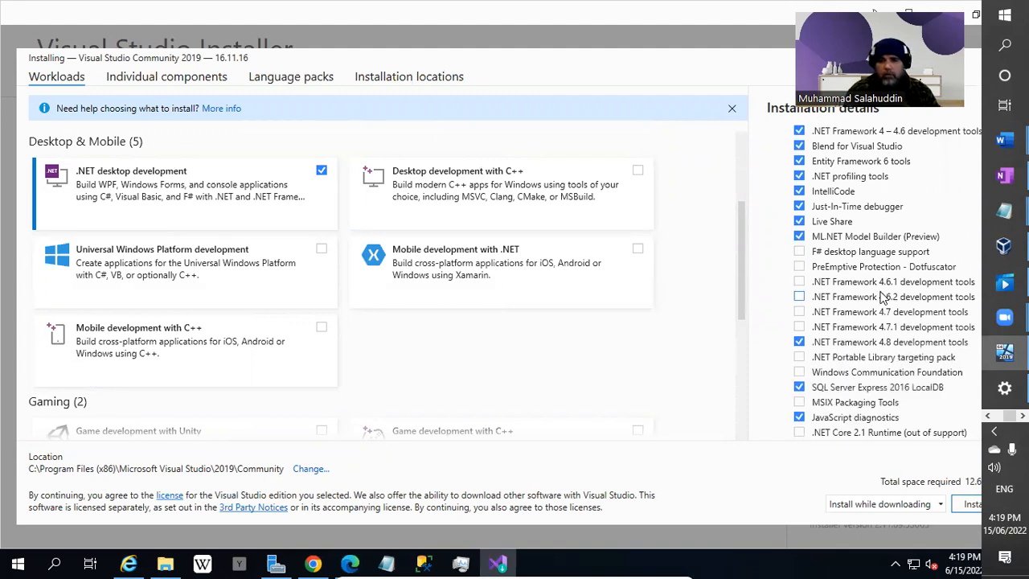
pyautogui.scroll(-1, 881, 298)
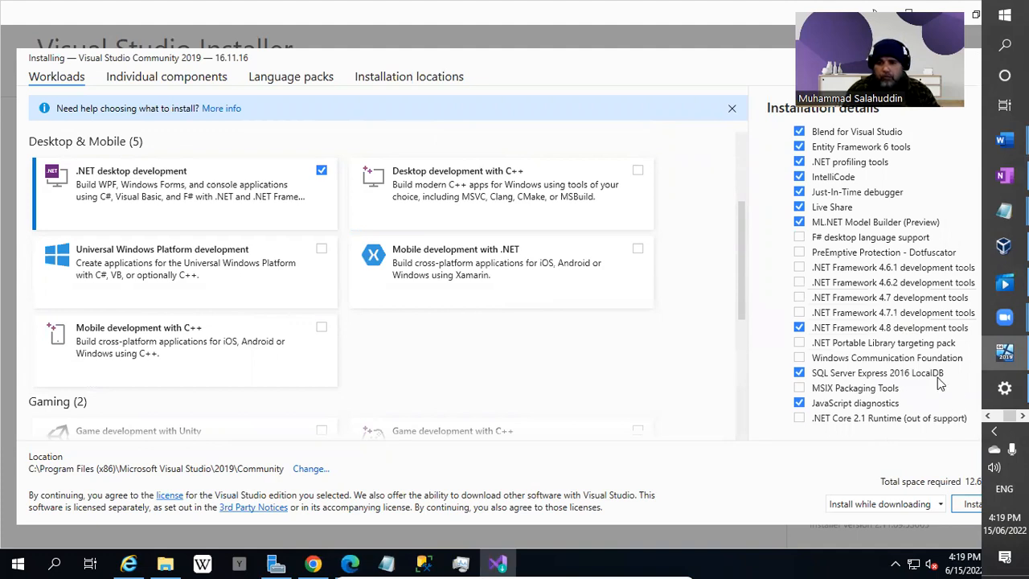
pyautogui.click(912, 374)
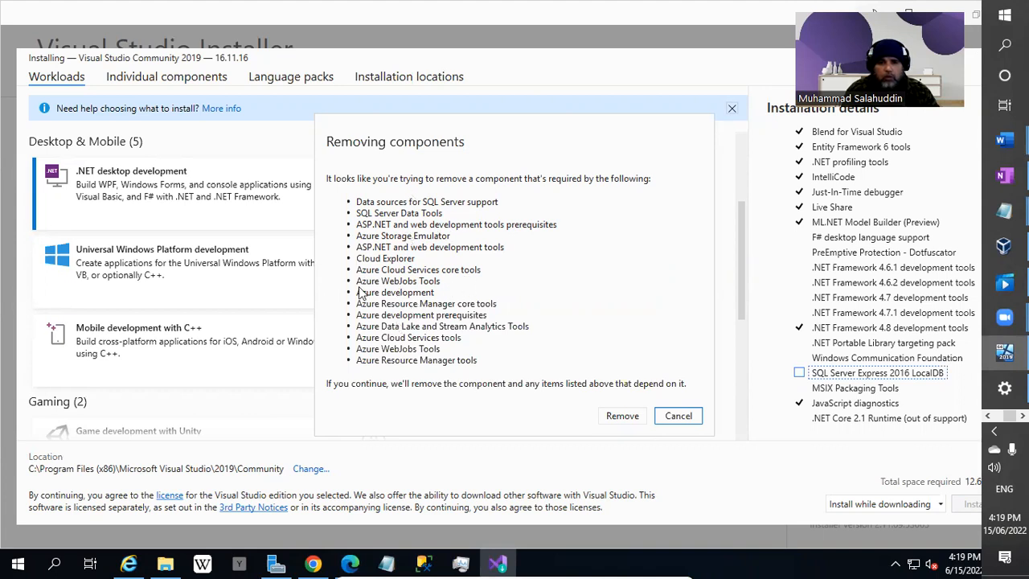
pyautogui.click(678, 416)
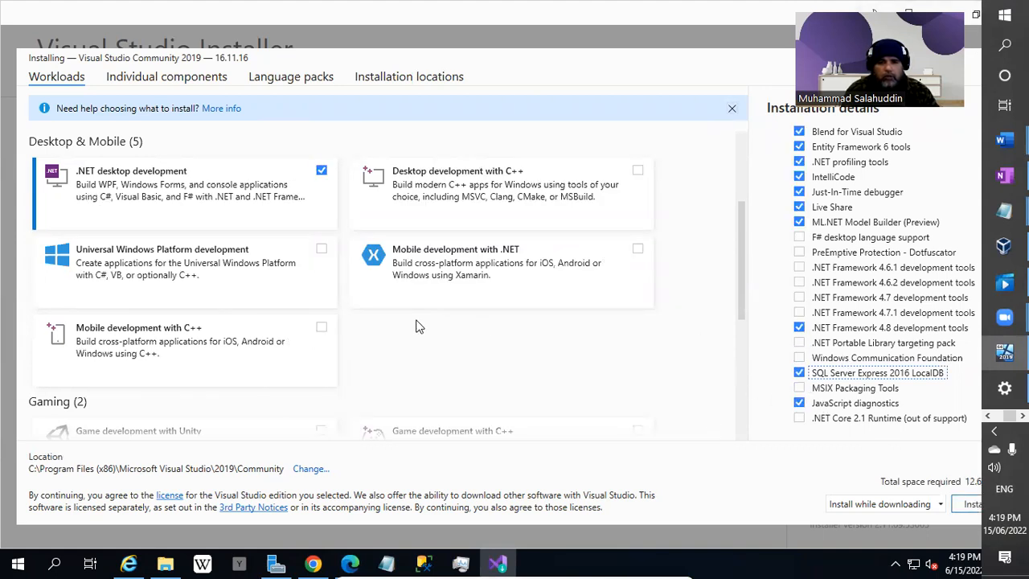
# Tick Data storage and processing under Other Toolsets, including SQL Server Data Tools and Azure Data Lake tools.
pyautogui.scroll(-3, 418, 326)
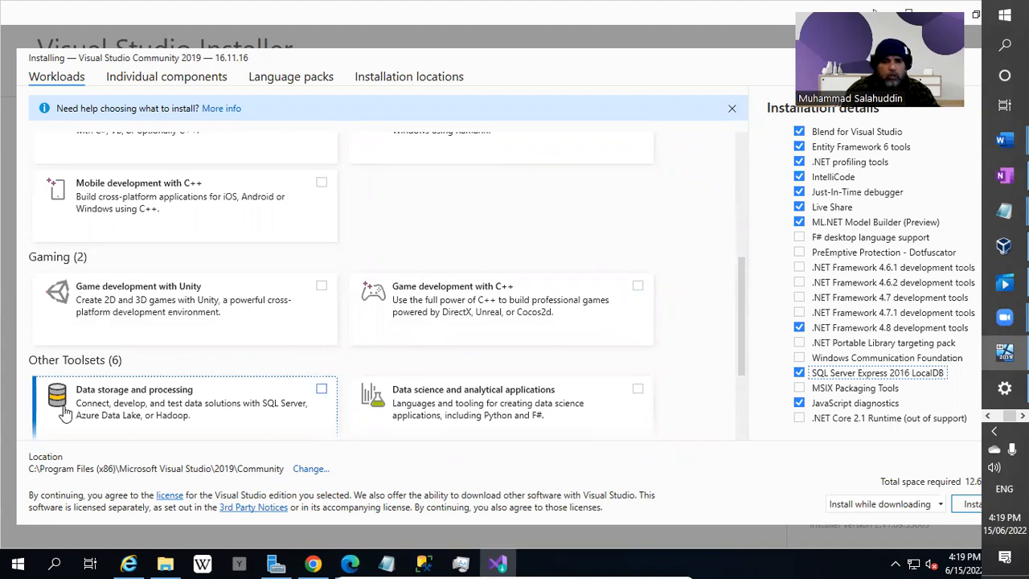
pyautogui.scroll(-1, 64, 412)
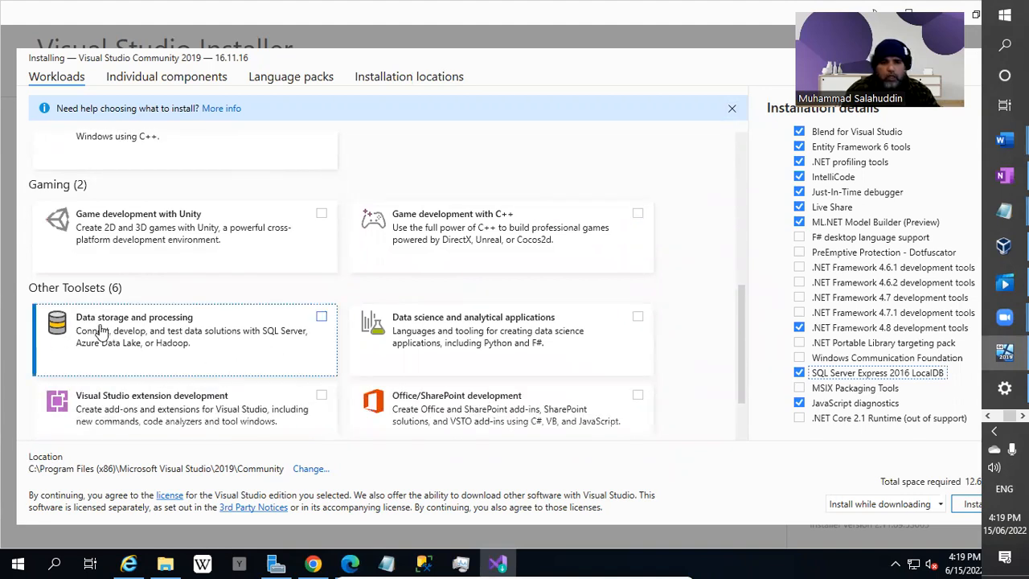
pyautogui.click(321, 318)
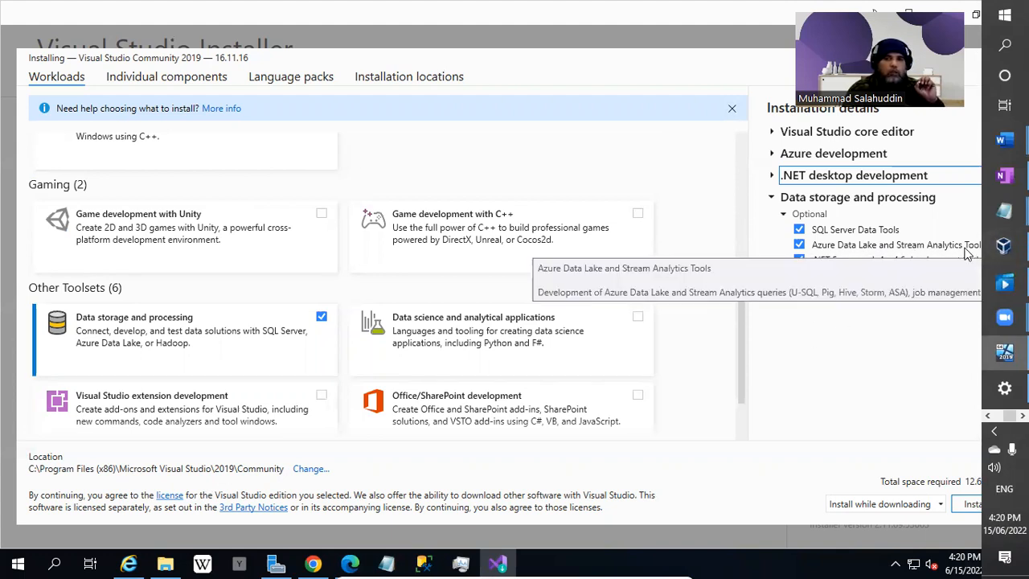
pyautogui.scroll(-1, 482, 305)
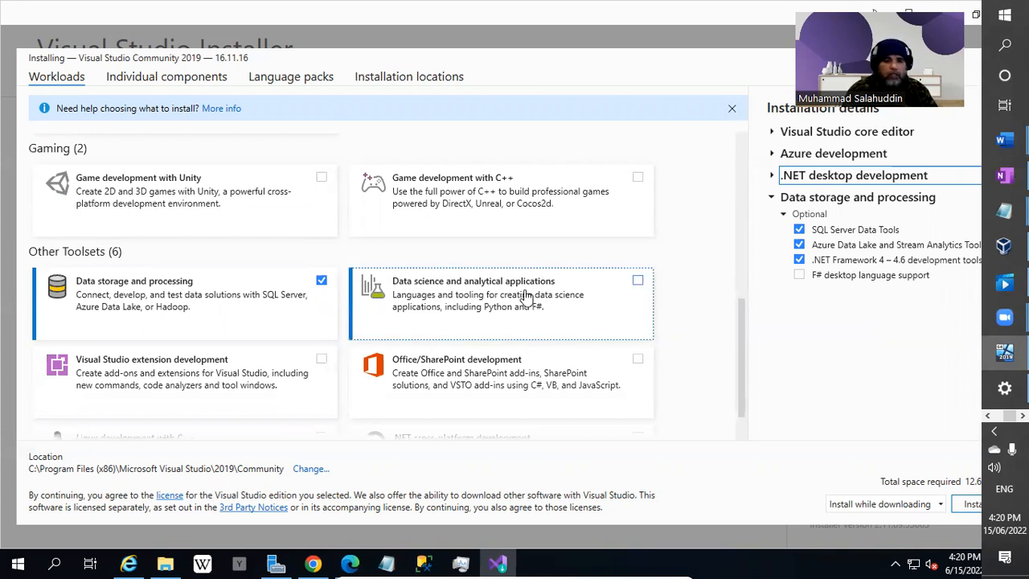
pyautogui.scroll(-1, 527, 296)
pyautogui.scroll(-1, 530, 346)
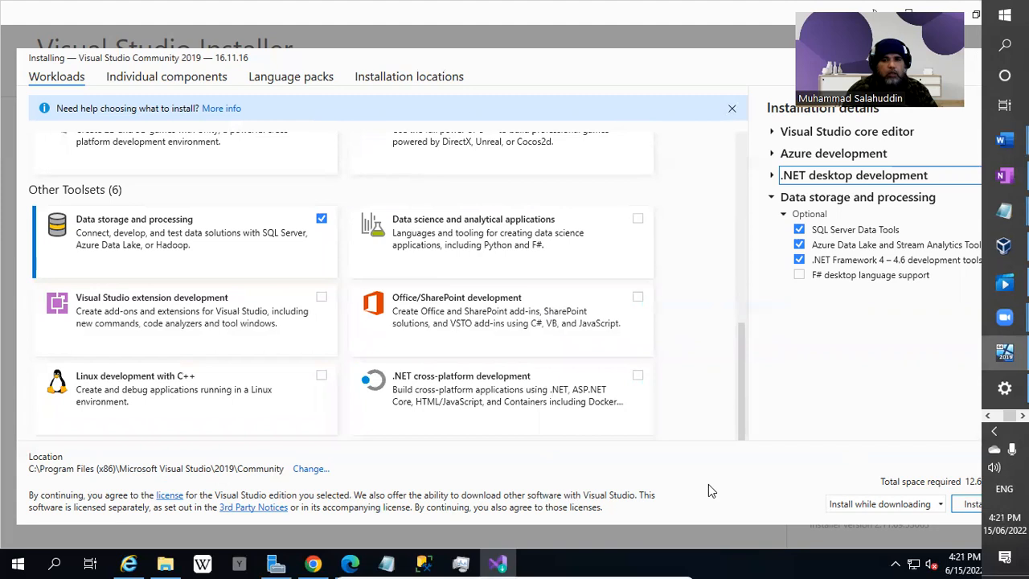
# On the Individual components tab, find Code tools and tick Class Designer.
pyautogui.click(196, 81)
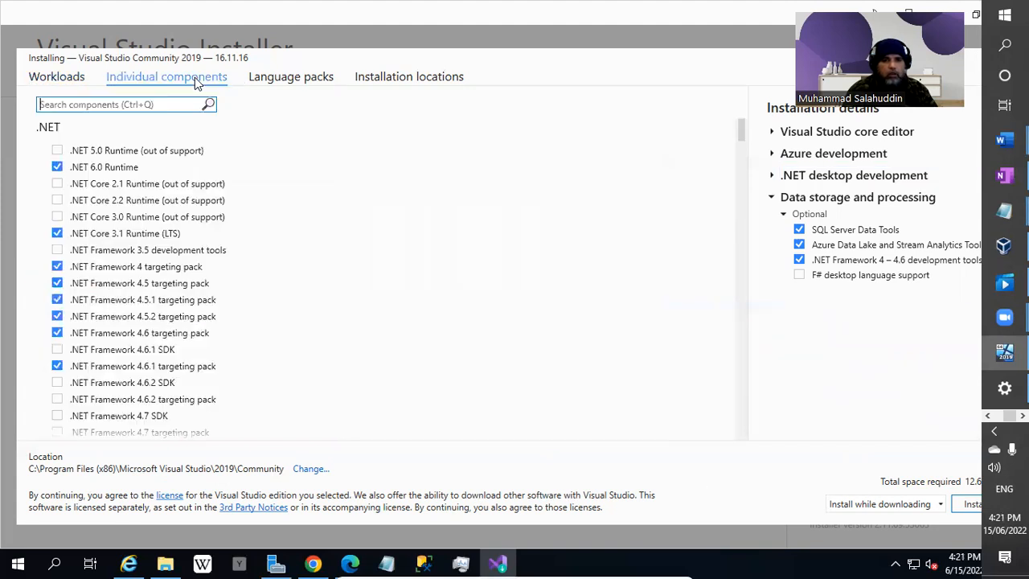
pyautogui.scroll(-7, 193, 382)
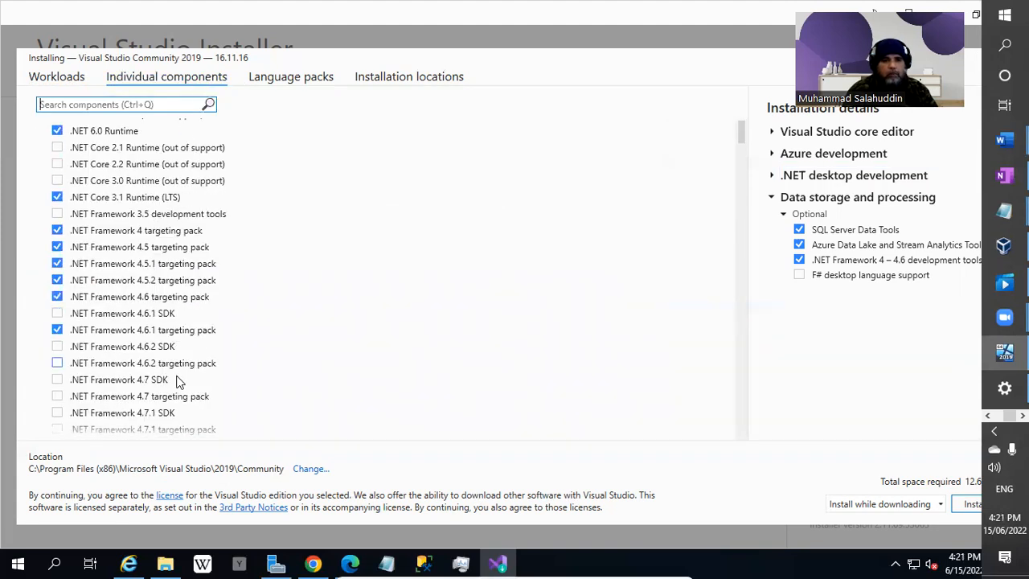
pyautogui.scroll(-5, 178, 382)
pyautogui.scroll(5, 178, 382)
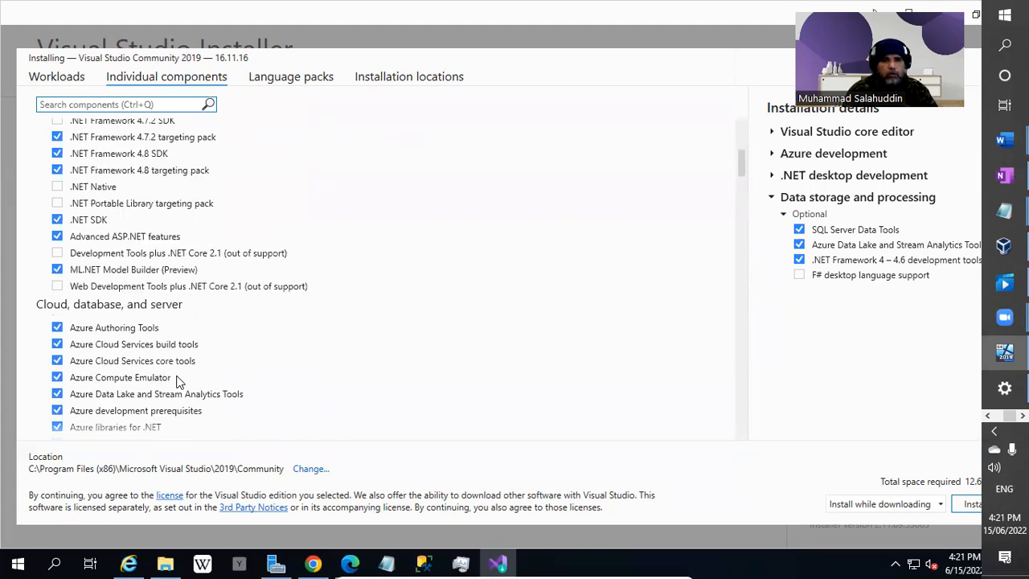
pyautogui.scroll(-1, 178, 381)
pyautogui.scroll(8, 178, 382)
pyautogui.scroll(-10, 178, 382)
pyautogui.scroll(-9, 178, 381)
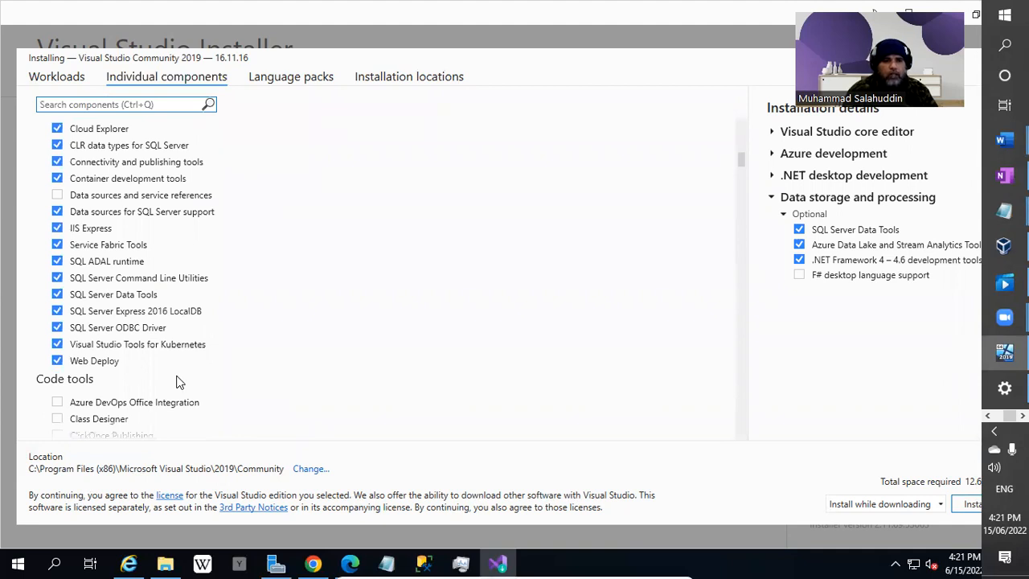
pyautogui.scroll(5, 179, 382)
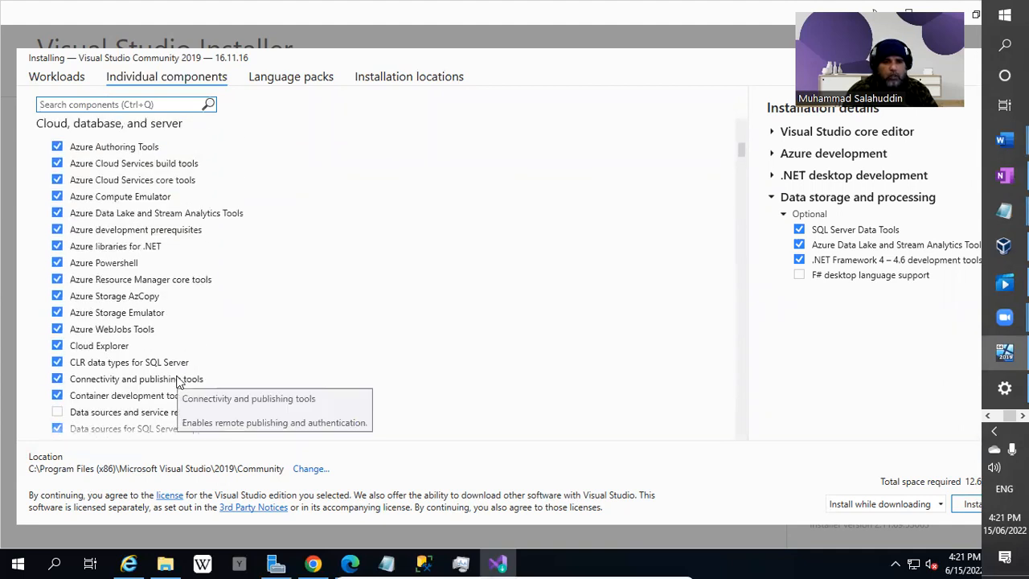
pyautogui.scroll(-2, 178, 381)
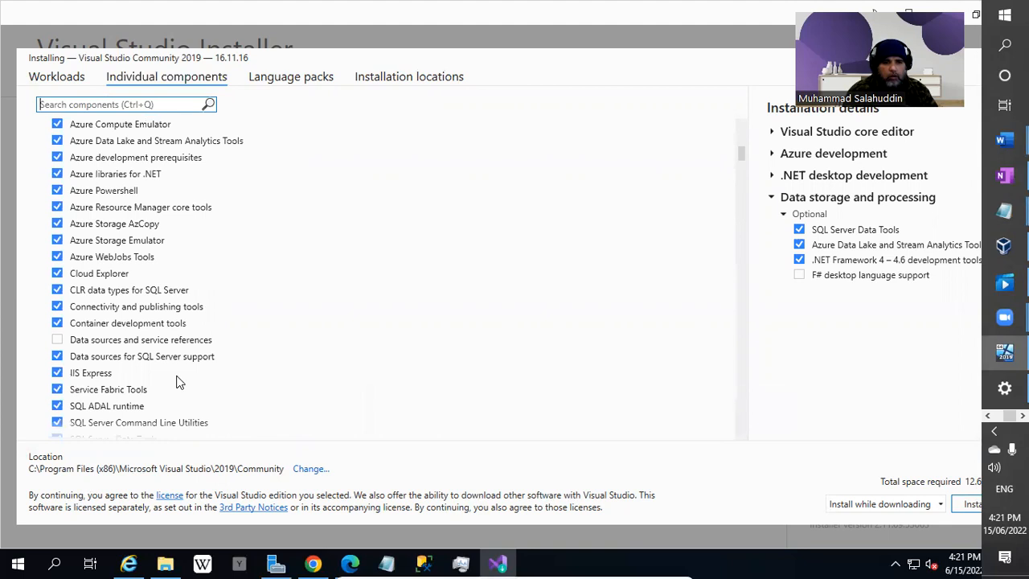
pyautogui.scroll(-6, 179, 381)
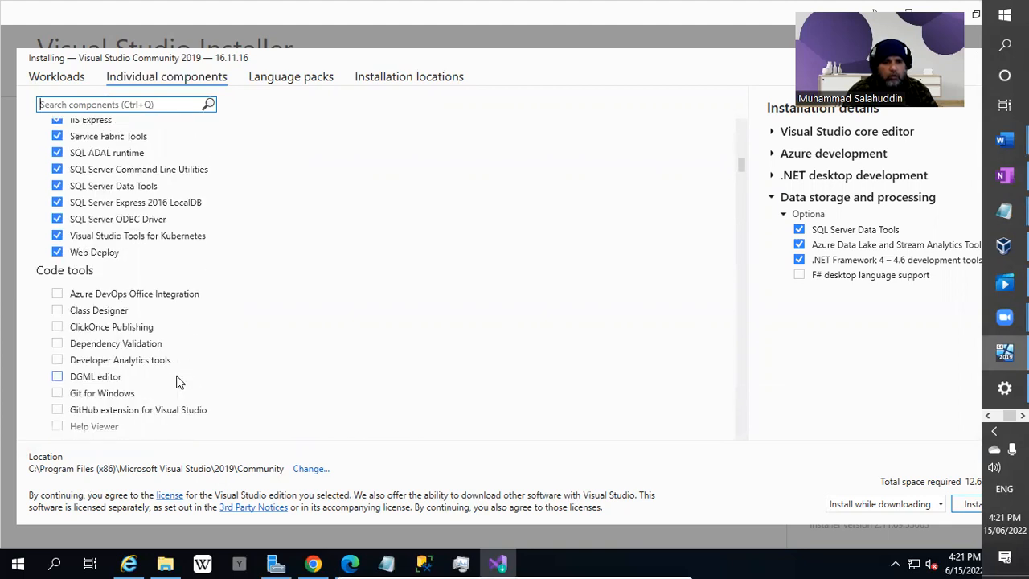
pyautogui.scroll(-3, 179, 382)
pyautogui.click(57, 202)
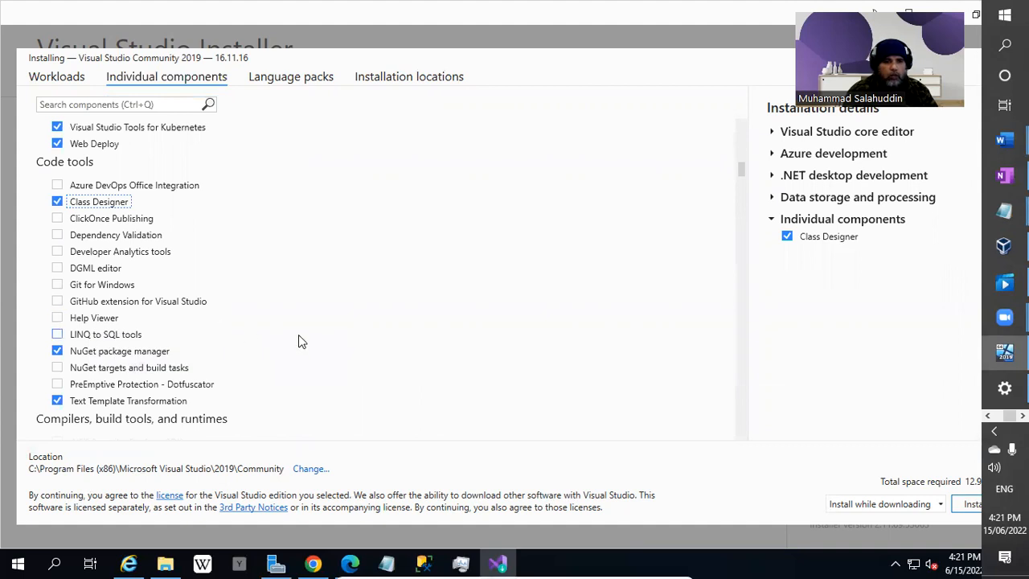
# Also tick LINQ to SQL tools, then scroll down through the component list.
pyautogui.scroll(-1, 299, 341)
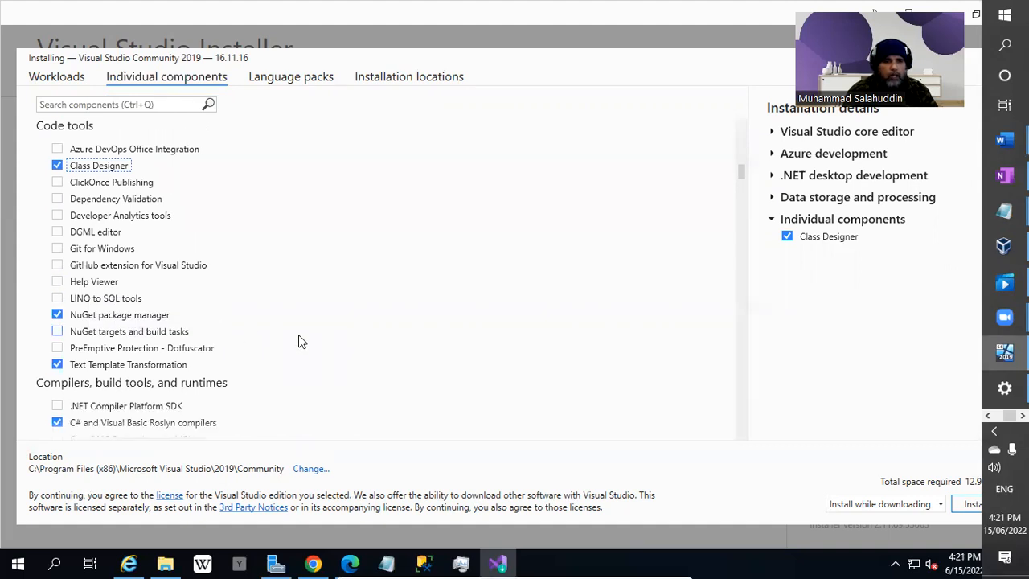
pyautogui.click(58, 298)
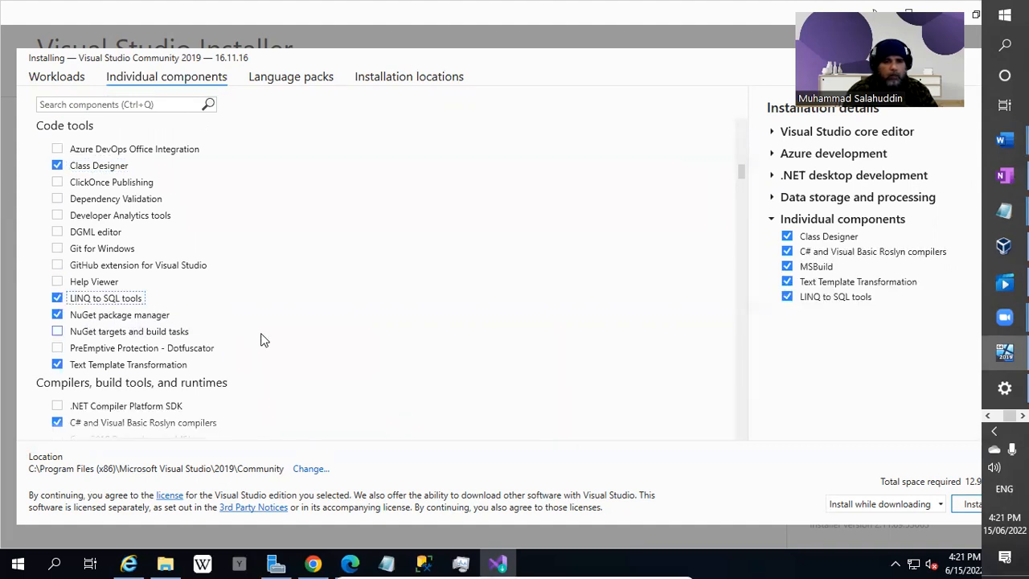
pyautogui.scroll(-2, 264, 341)
pyautogui.scroll(-9, 263, 341)
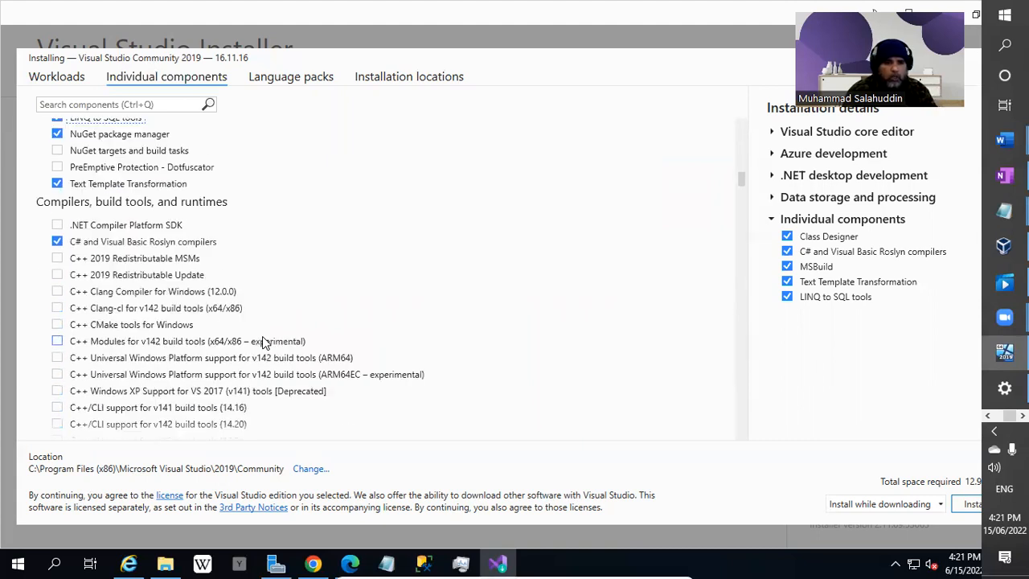
pyautogui.scroll(-12, 262, 340)
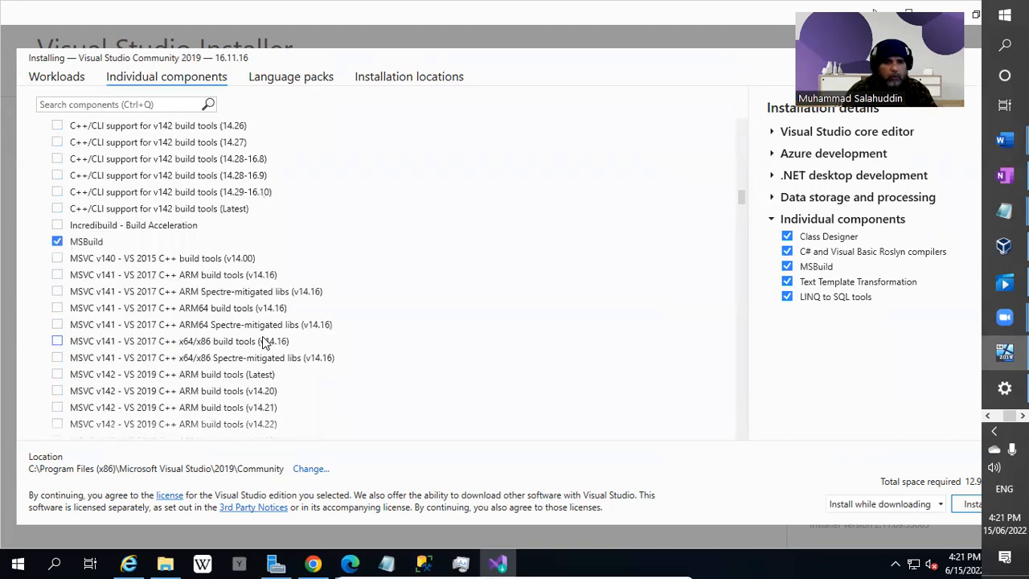
pyautogui.scroll(-15, 262, 341)
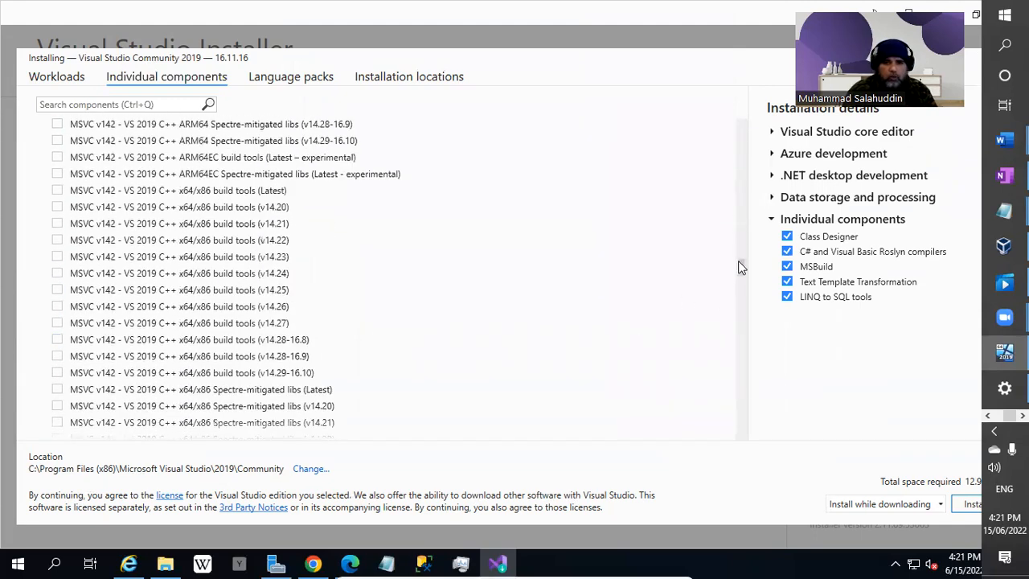
pyautogui.moveTo(740, 266); pyautogui.dragTo(748, 432)
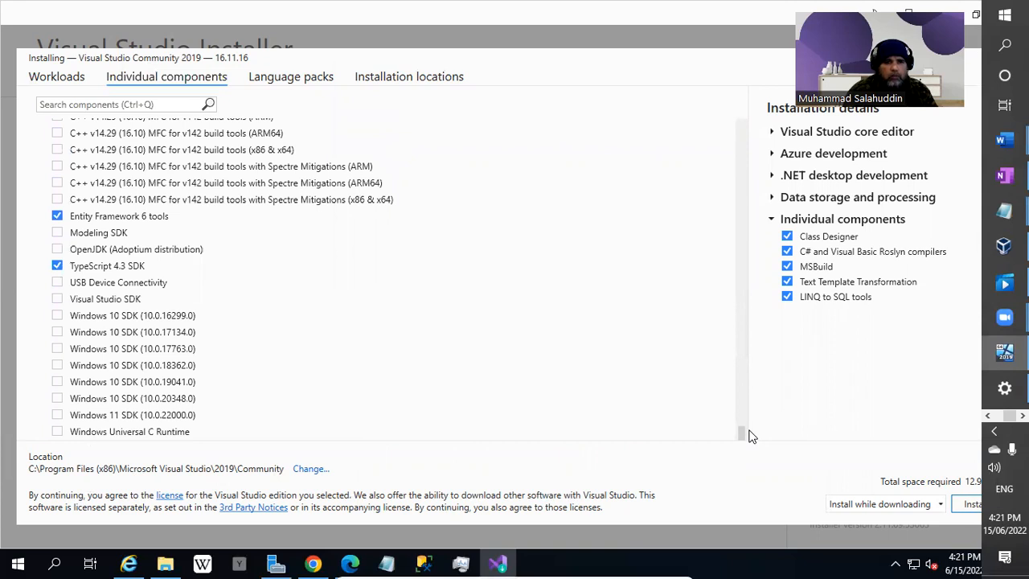
# Show the Installation locations page, keeping install mode on Install while downloading.
pyautogui.click(291, 77)
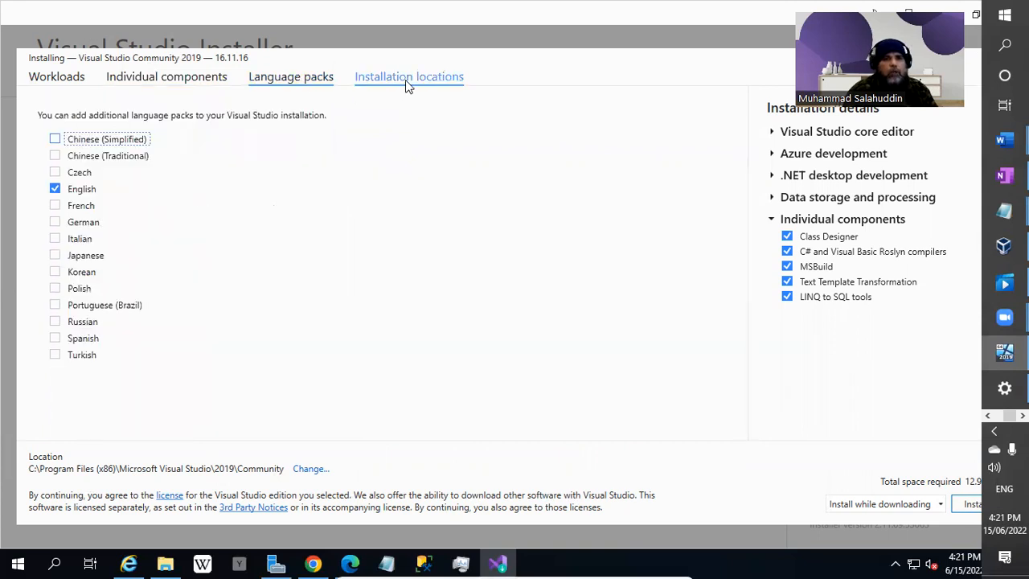
pyautogui.click(405, 79)
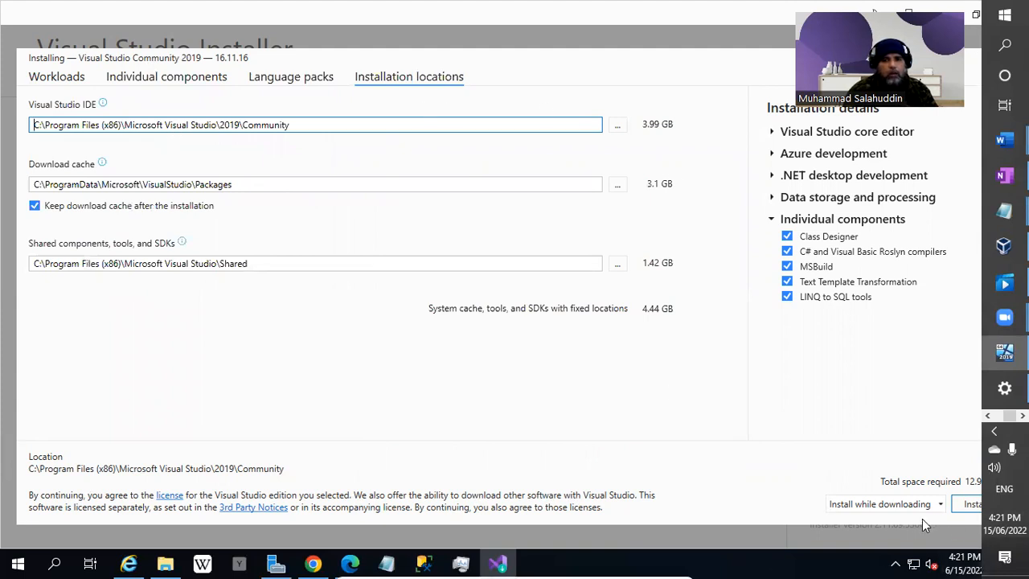
pyautogui.click(892, 505)
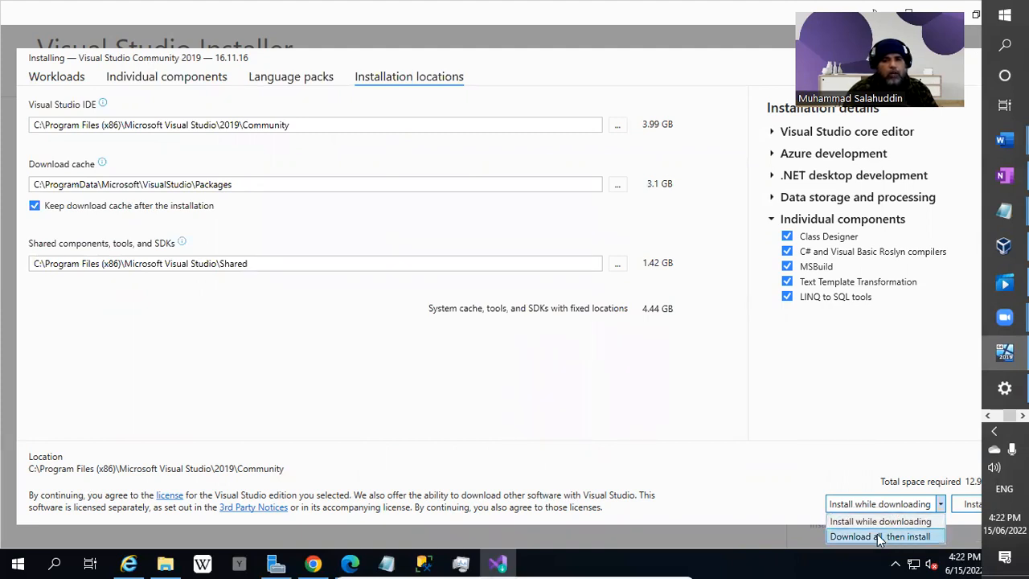
pyautogui.click(925, 504)
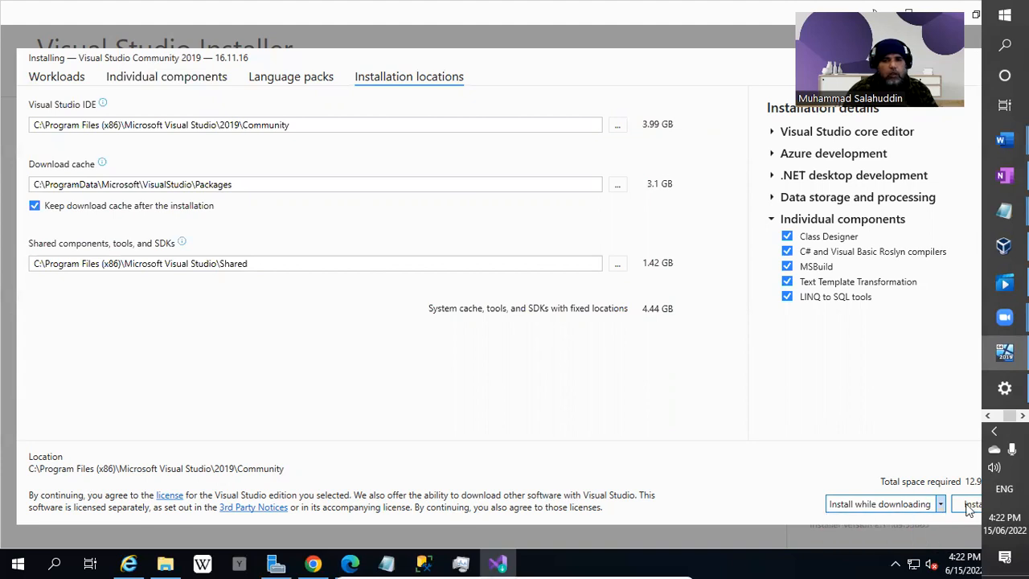
# Install the selected workloads and components, then restart Windows when a reboot is required.
pyautogui.click(970, 504)
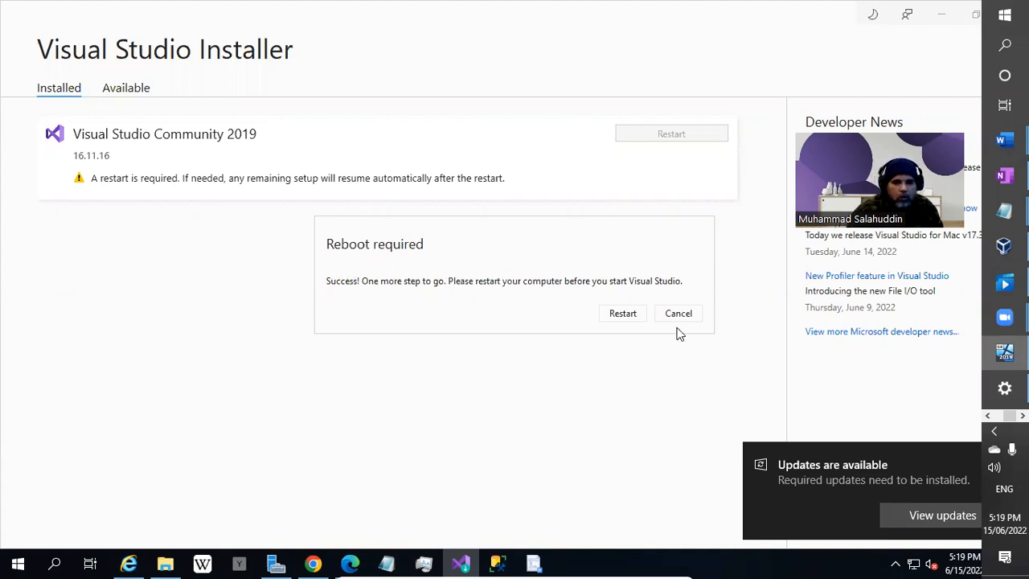
pyautogui.click(621, 315)
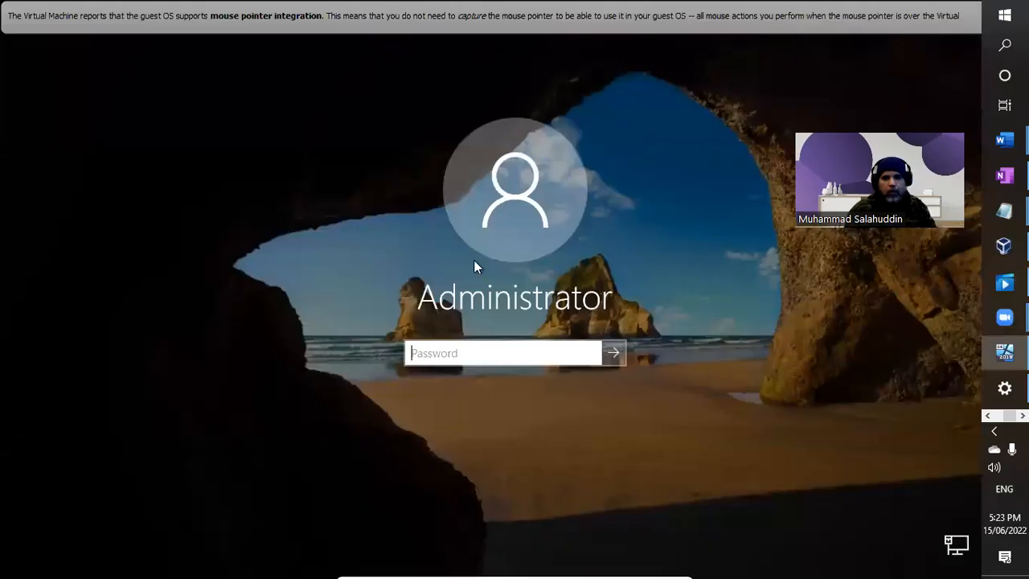
# Enter the Administrator account password, correcting a typo, and sign in.
pyautogui.click(518, 354)
pyautogui.write('Pa$$w')
pyautogui.press('BackSpace')
pyautogui.press('BackSpace')
pyautogui.press('BackSpace')
pyautogui.press('BackSpace')
pyautogui.press('BackSpace')
pyautogui.write('Pa$$w')
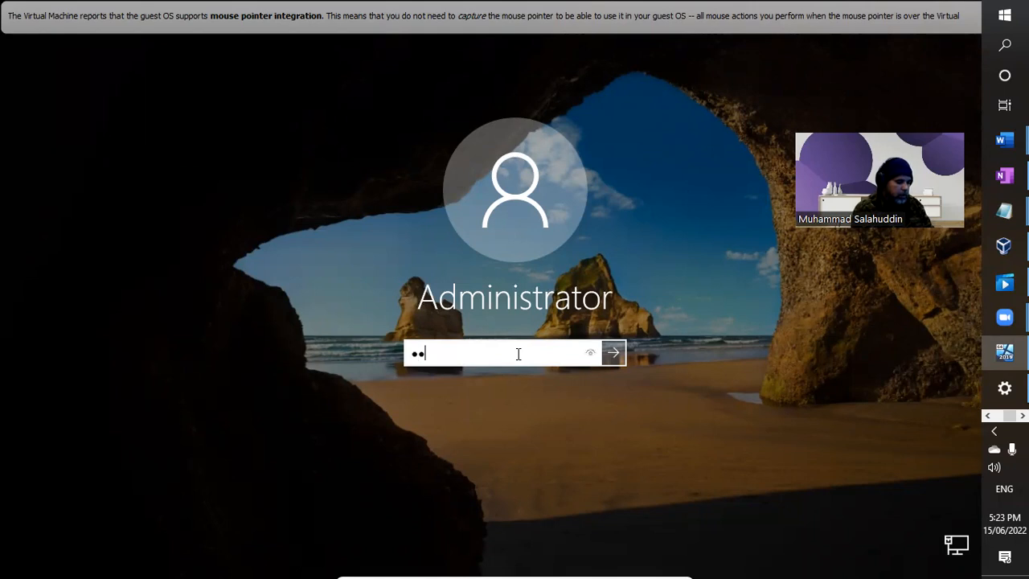
pyautogui.write('0rd123')
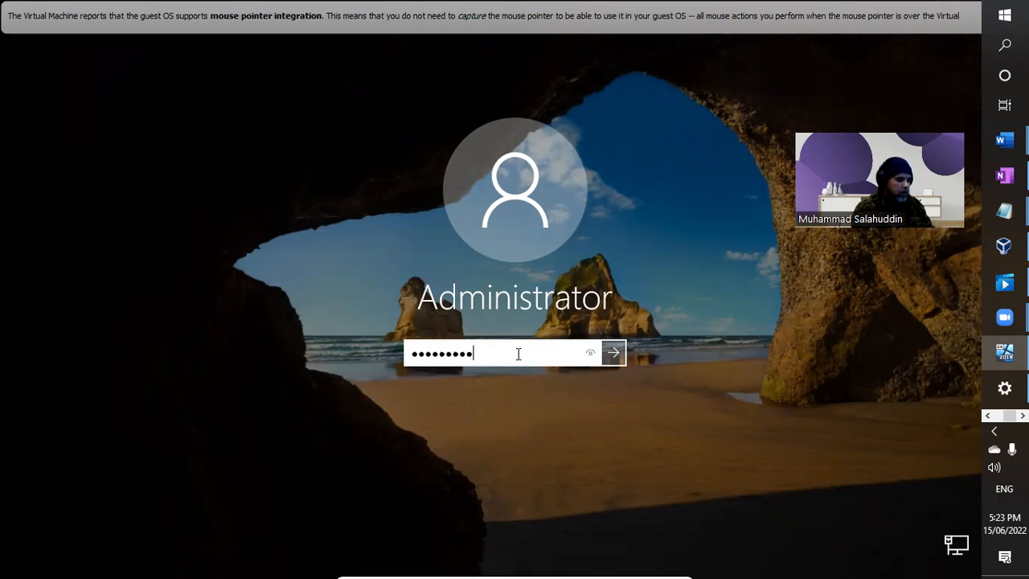
pyautogui.press('Return')
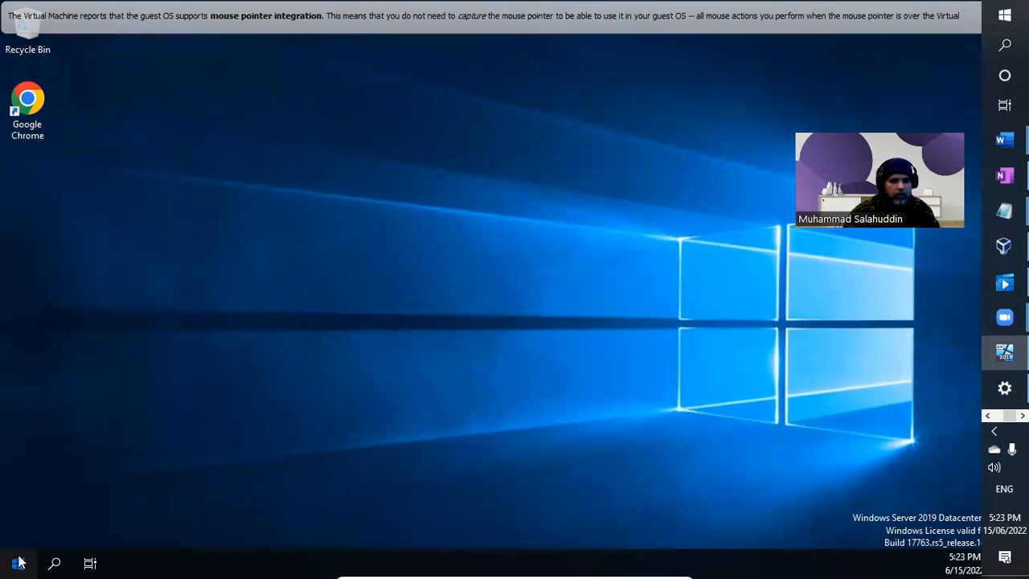
# Launch Task Manager from the taskbar's right-click menu.
pyautogui.press('super')
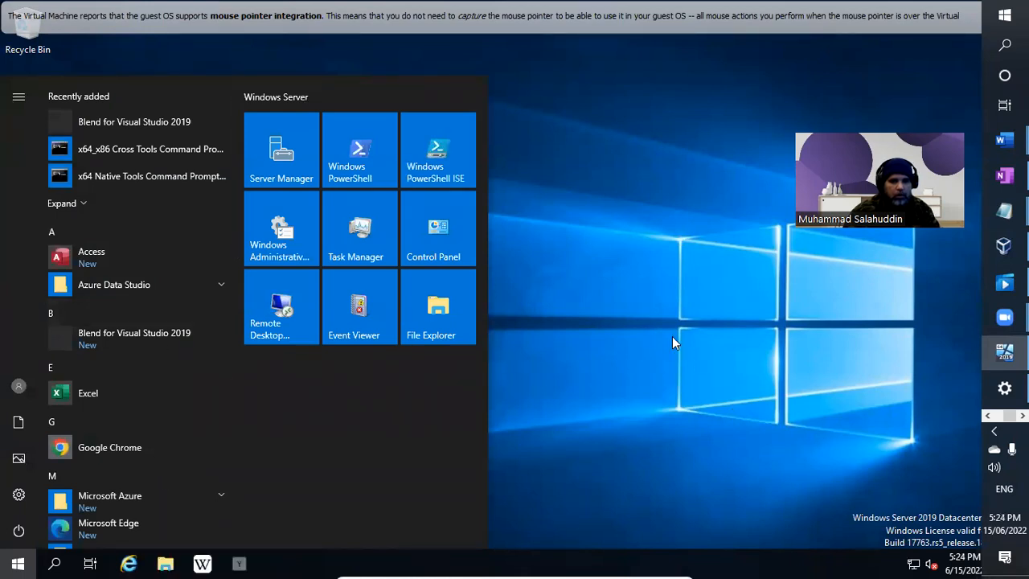
pyautogui.click(672, 336)
pyautogui.rightClick(763, 560)
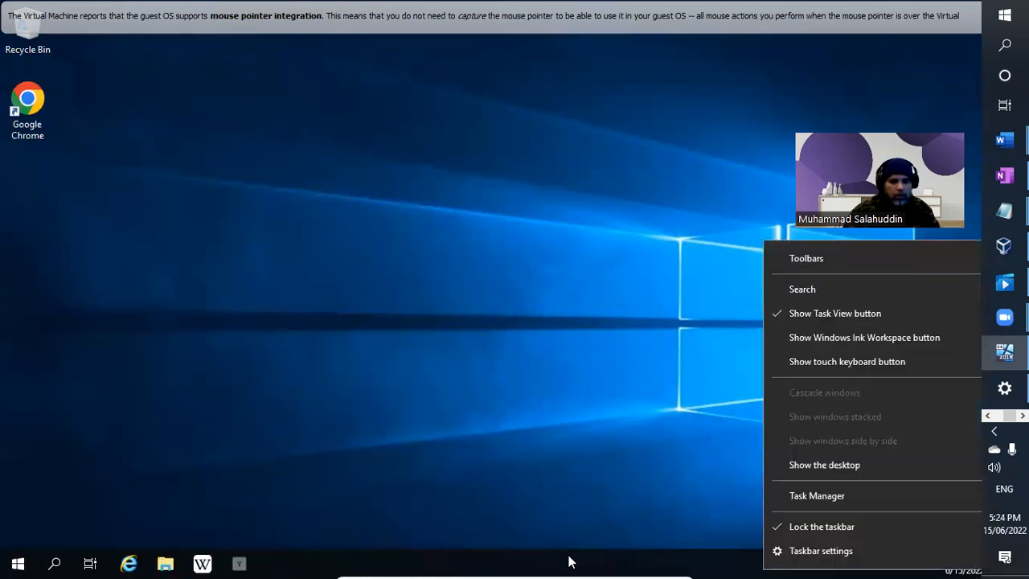
pyautogui.click(818, 502)
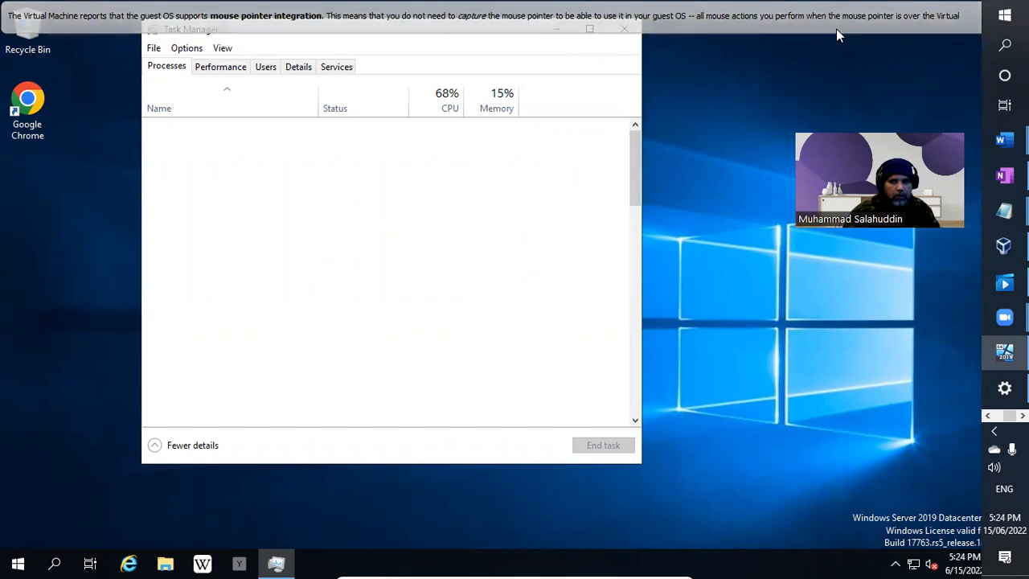
pyautogui.moveTo(835, 33)
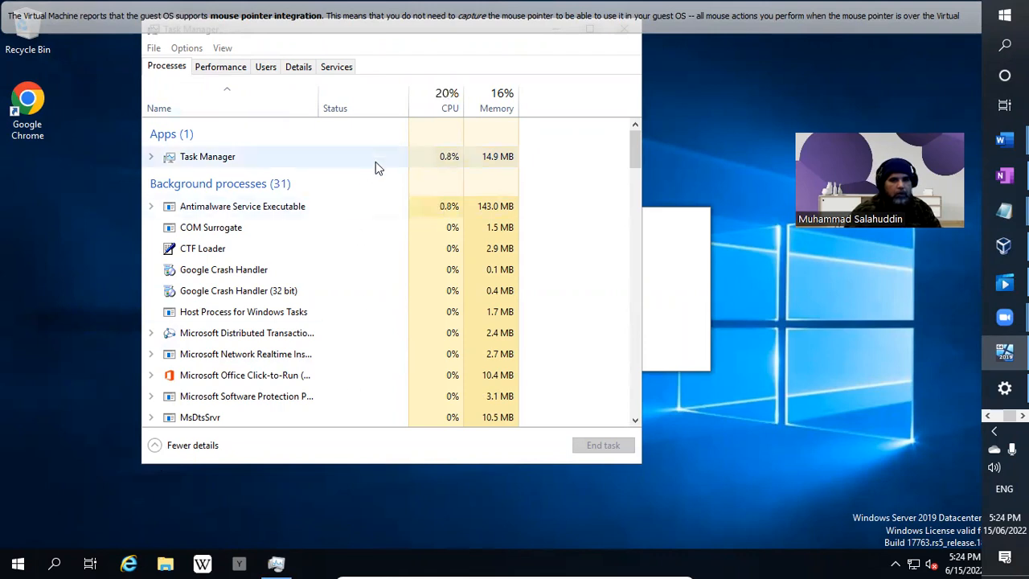
# Launch Visual Studio 2019 from the Start menu's app list.
pyautogui.click(14, 563)
pyautogui.scroll(-10, 60, 524)
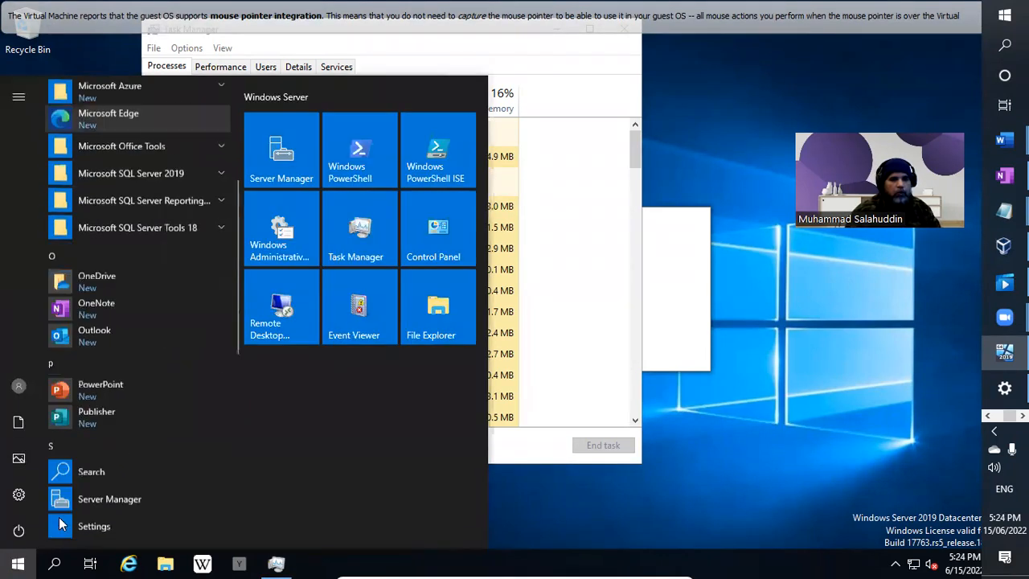
pyautogui.scroll(-3, 60, 524)
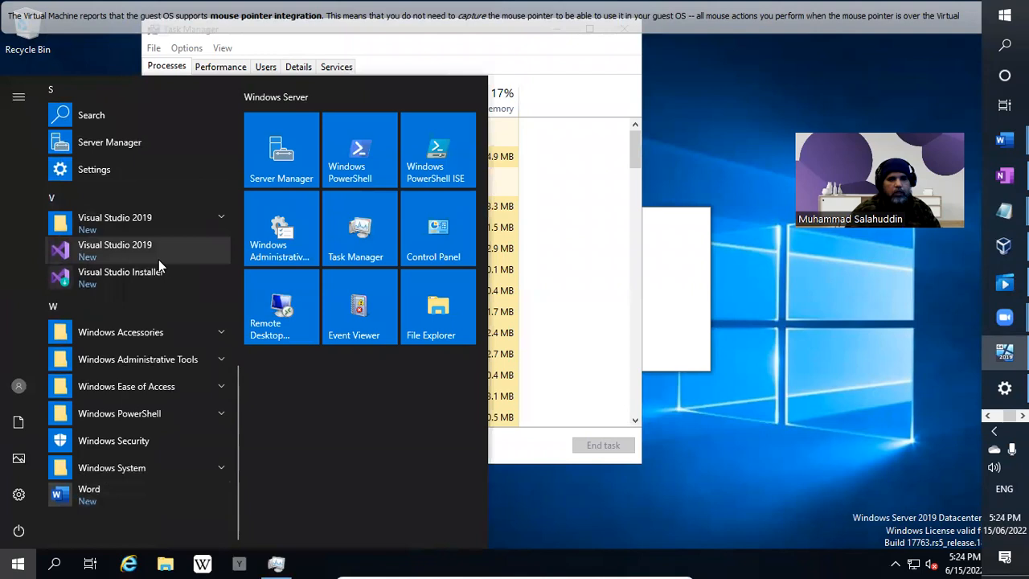
pyautogui.click(84, 249)
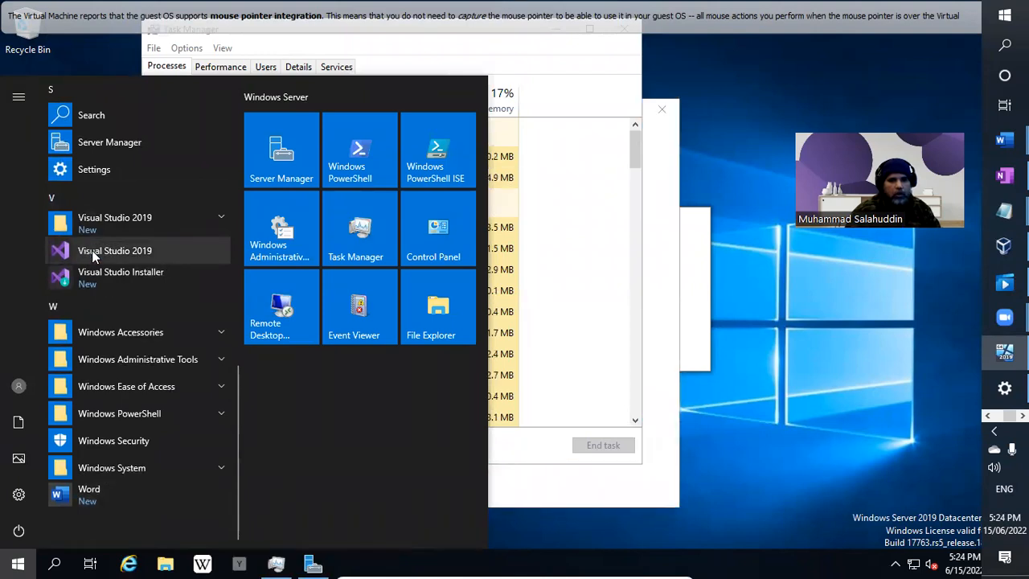
pyautogui.click(672, 217)
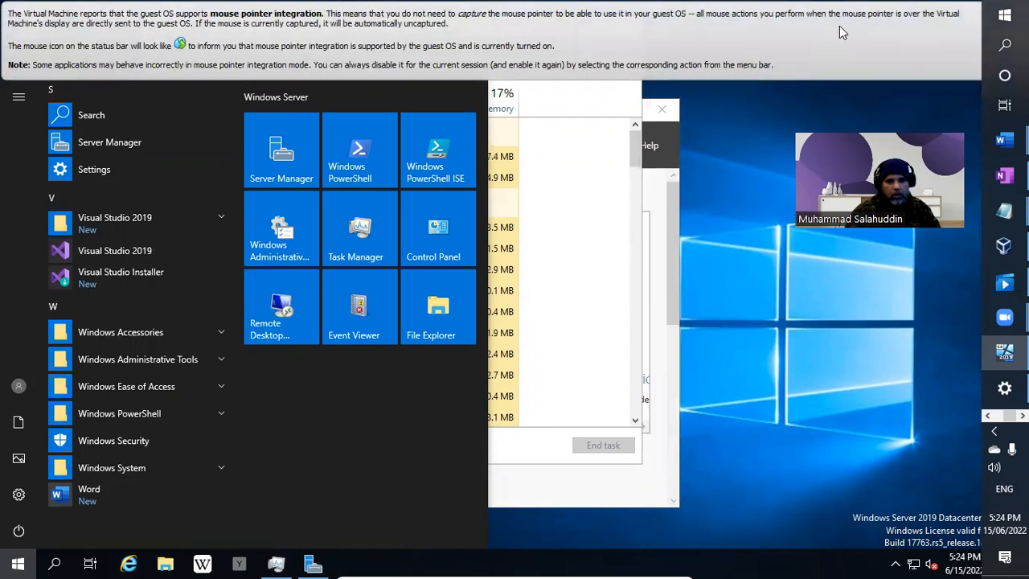
pyautogui.click(665, 566)
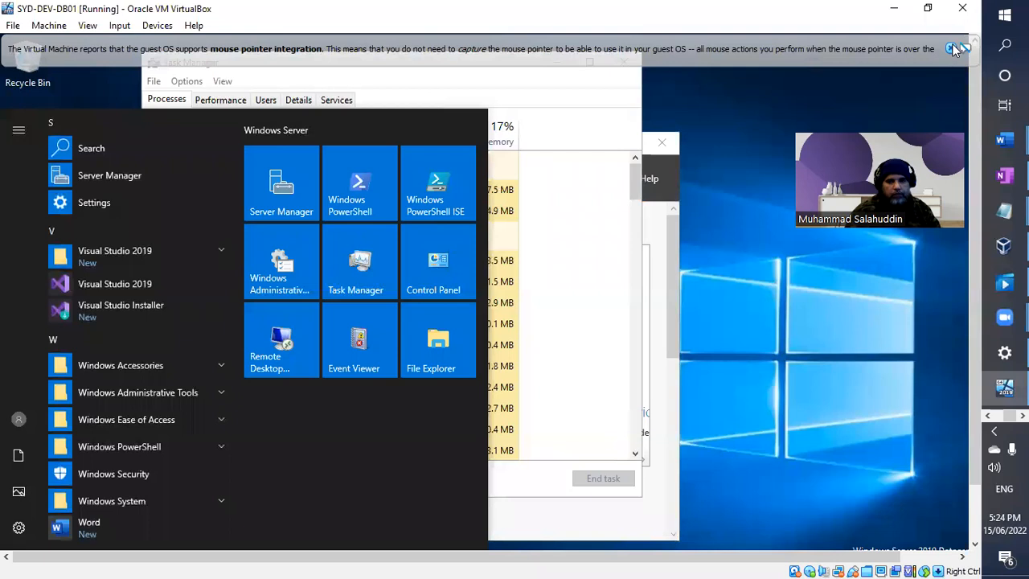
# Dismiss the VirtualBox mouse-integration notice and minimize Task Manager.
pyautogui.click(953, 50)
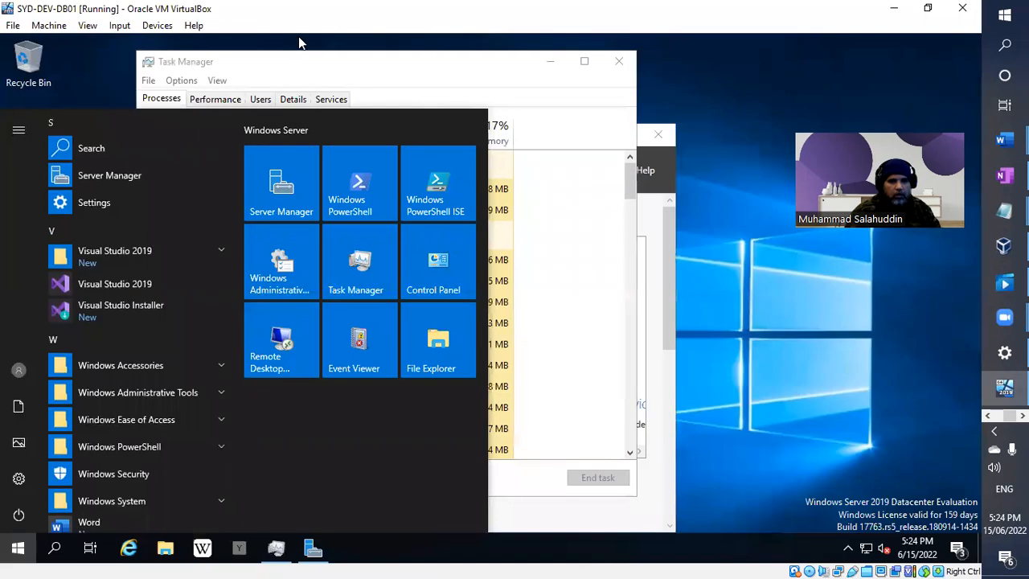
pyautogui.click(87, 25)
pyautogui.press('Escape')
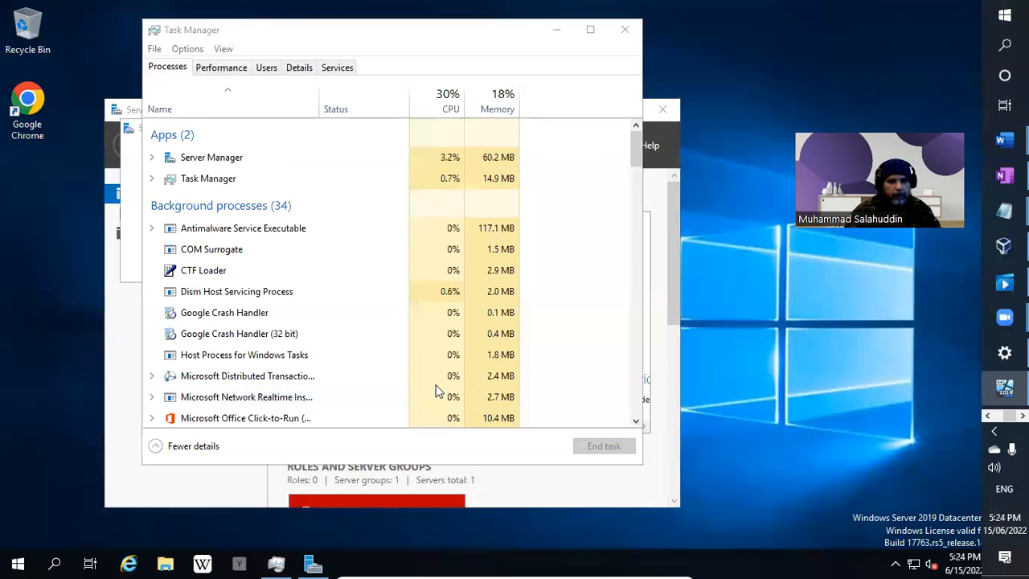
pyautogui.click(554, 30)
# Close the Admin Center prompt, minimize Server Manager, and run Visual Studio 2019 as administrator.
pyautogui.click(484, 128)
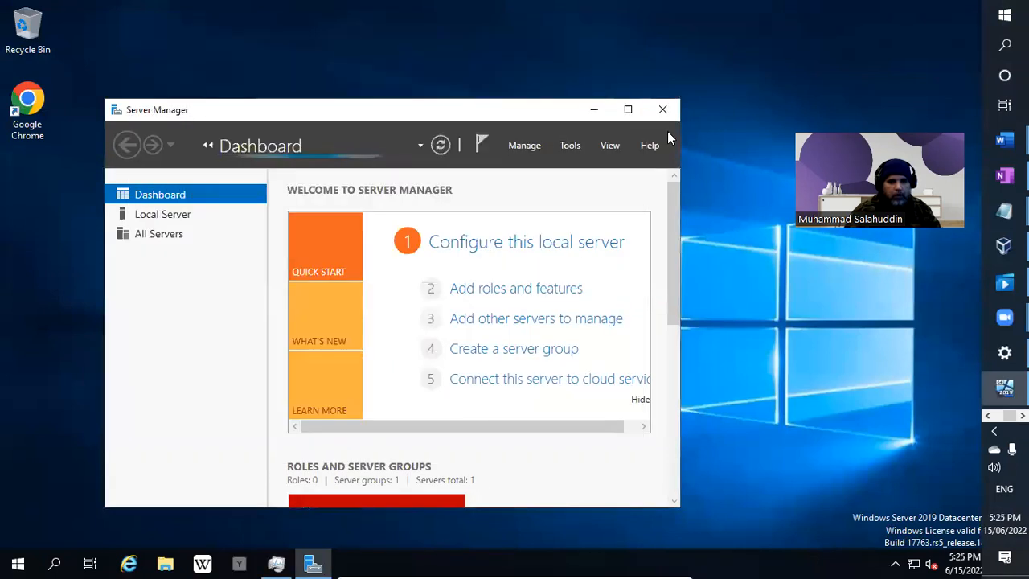
pyautogui.click(604, 114)
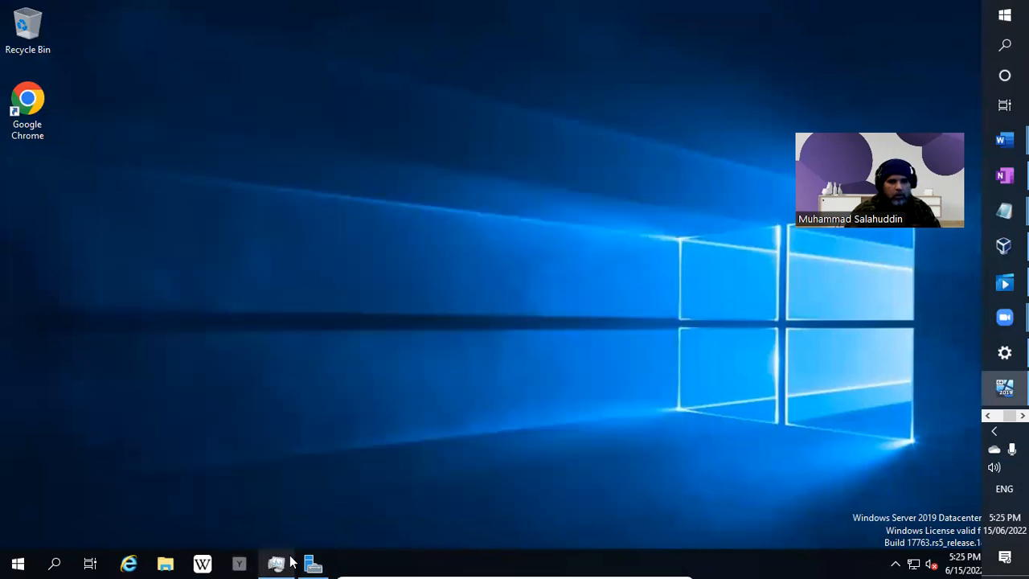
pyautogui.click(17, 562)
pyautogui.scroll(-12, 124, 484)
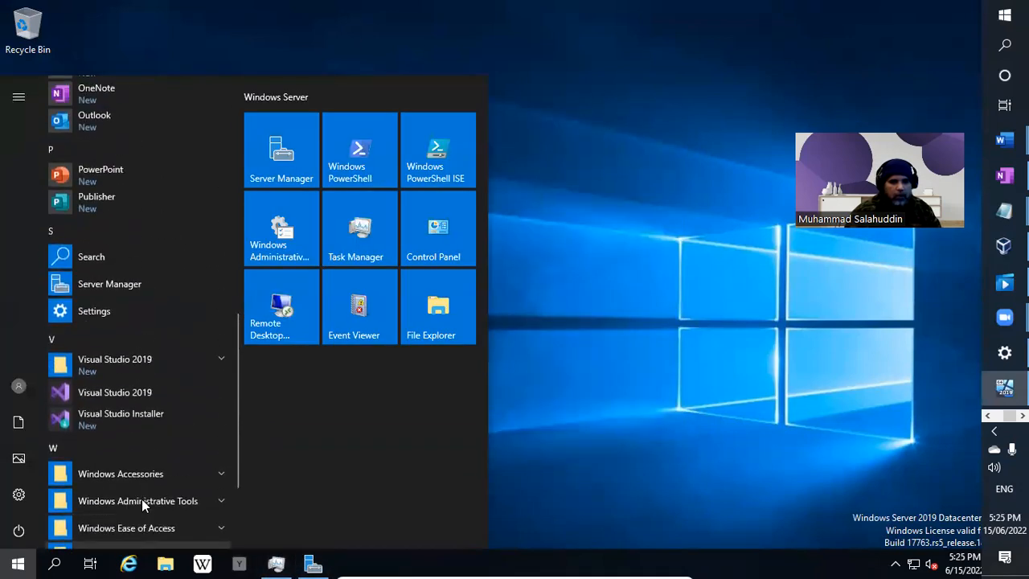
pyautogui.rightClick(141, 396)
pyautogui.moveTo(298, 440)
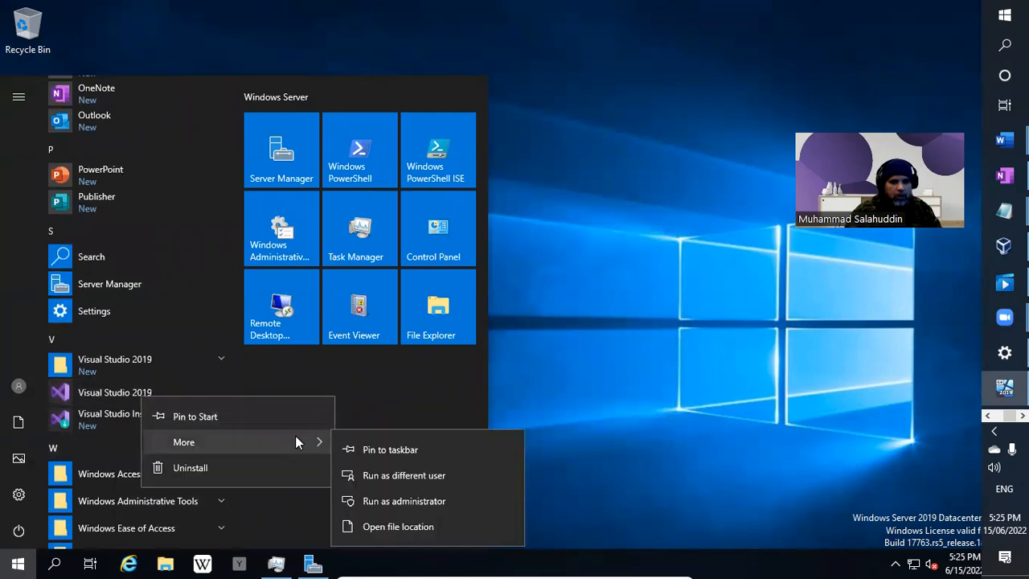
pyautogui.click(396, 499)
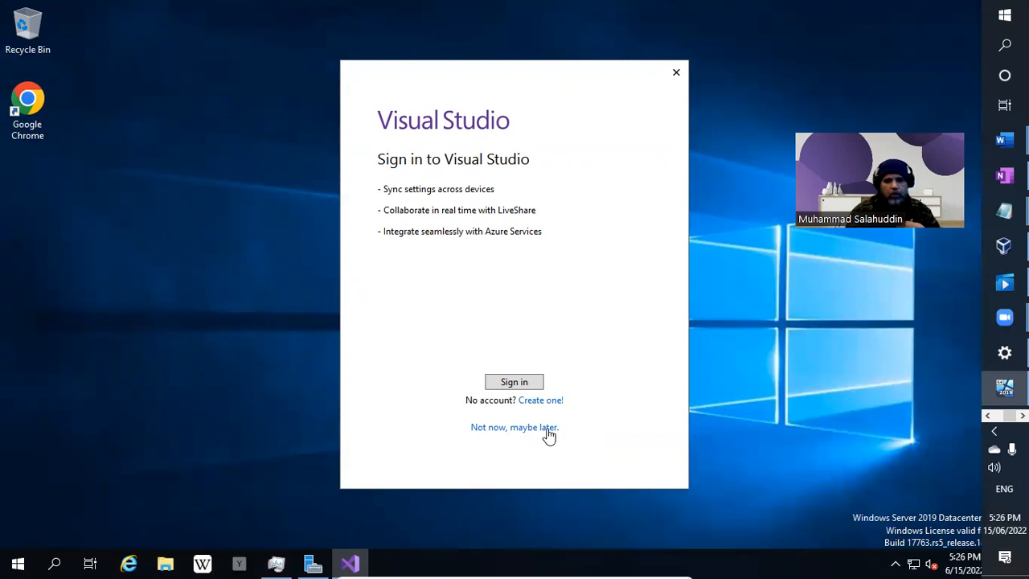
# Skip sign-in, keep General development settings, and select the Dark theme.
pyautogui.click(547, 434)
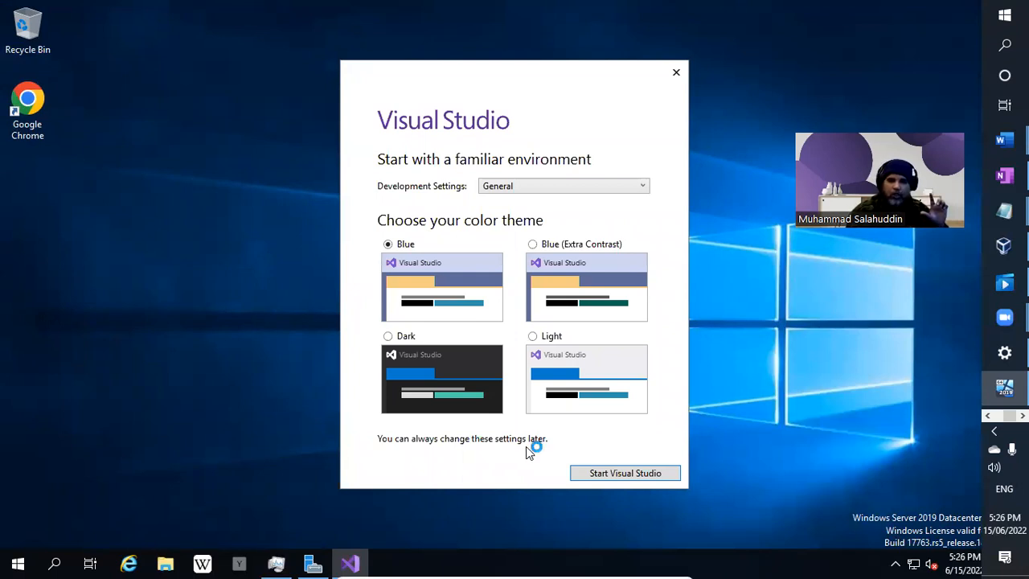
pyautogui.click(574, 186)
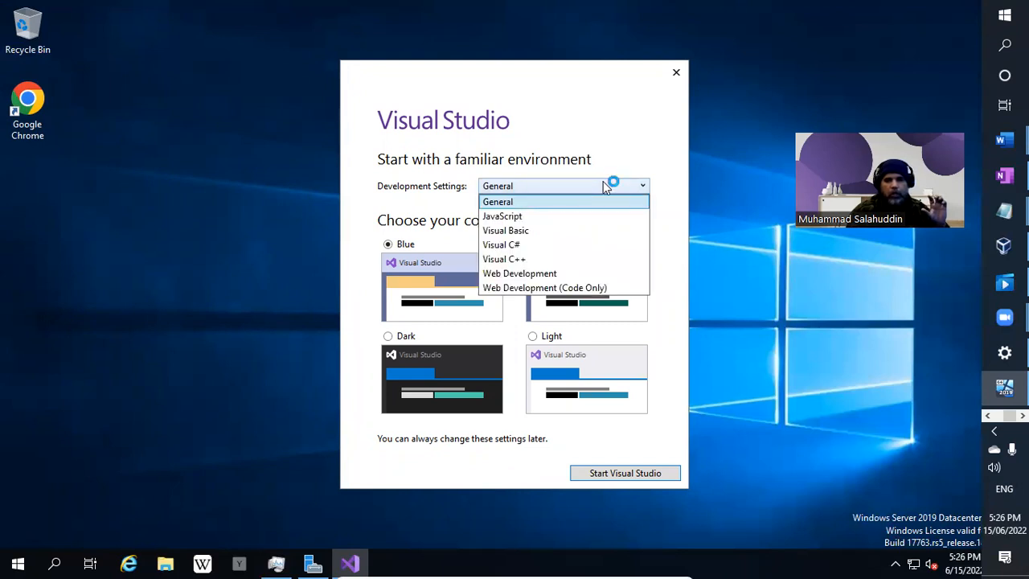
pyautogui.click(604, 184)
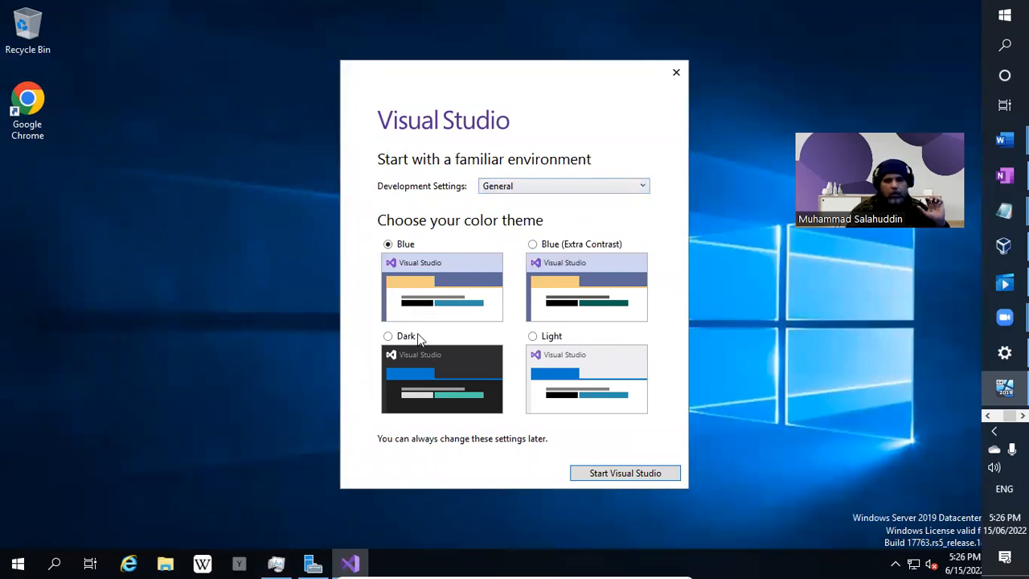
pyautogui.click(389, 337)
# Start Visual Studio with General settings and the Dark theme.
pyautogui.click(647, 476)
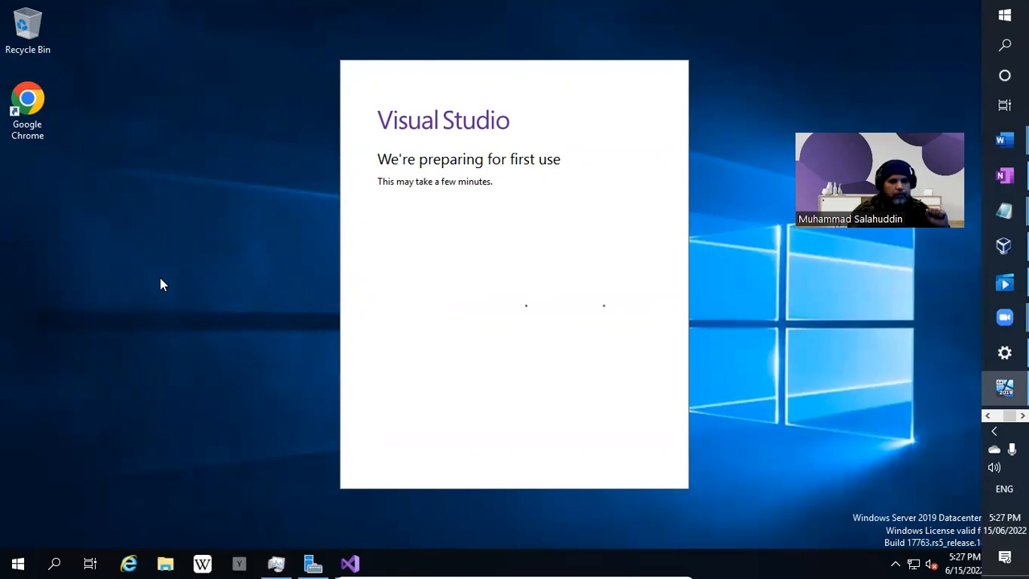
# Unpin the Wikipedia and YouTube icons from the taskbar.
pyautogui.rightClick(204, 562)
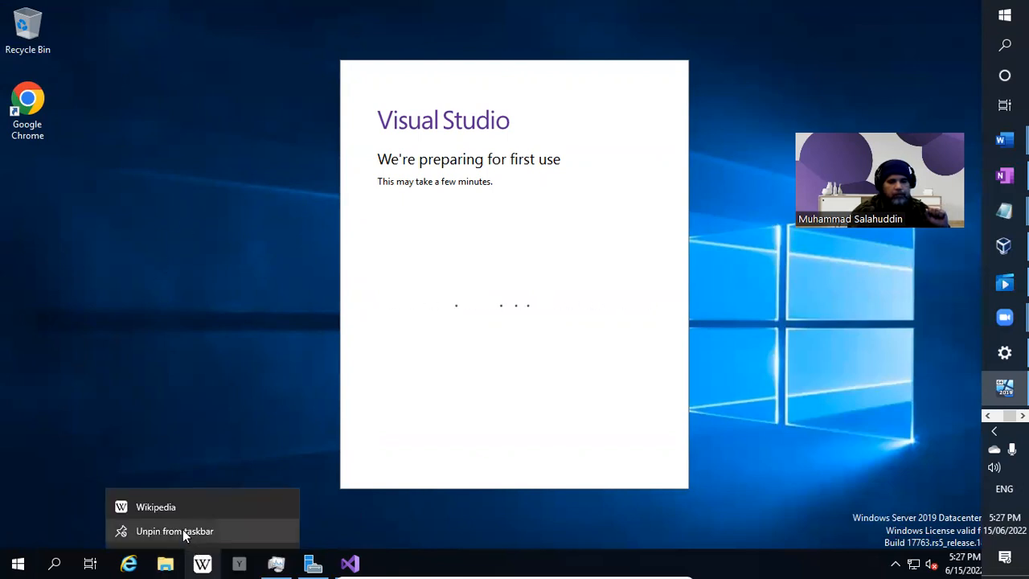
pyautogui.click(183, 530)
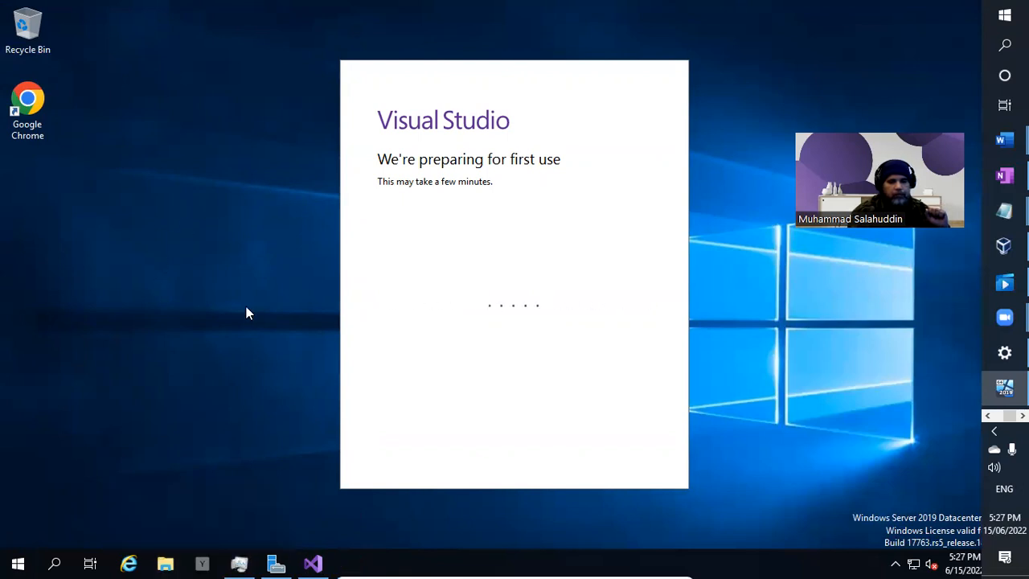
pyautogui.rightClick(206, 564)
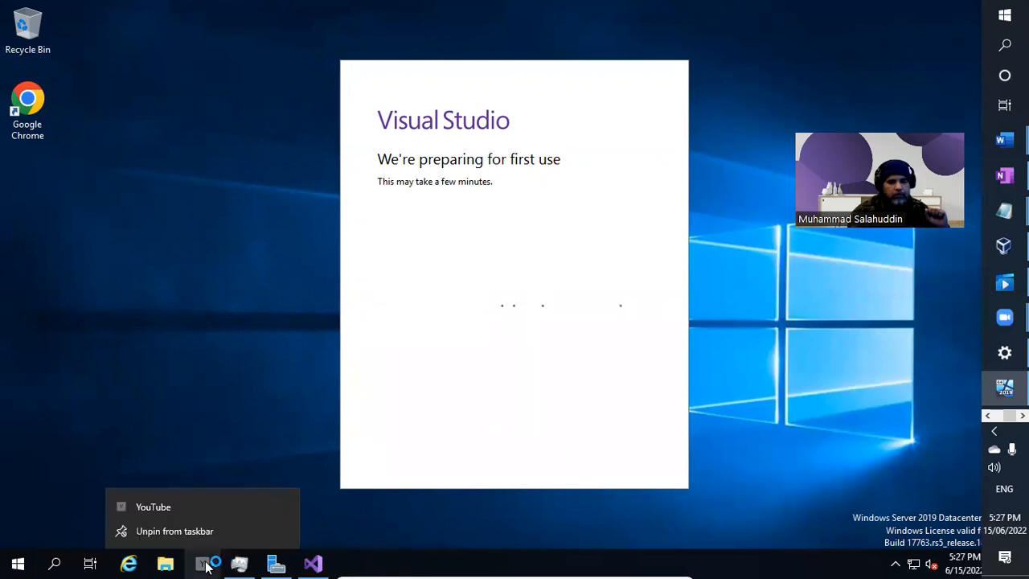
pyautogui.click(201, 529)
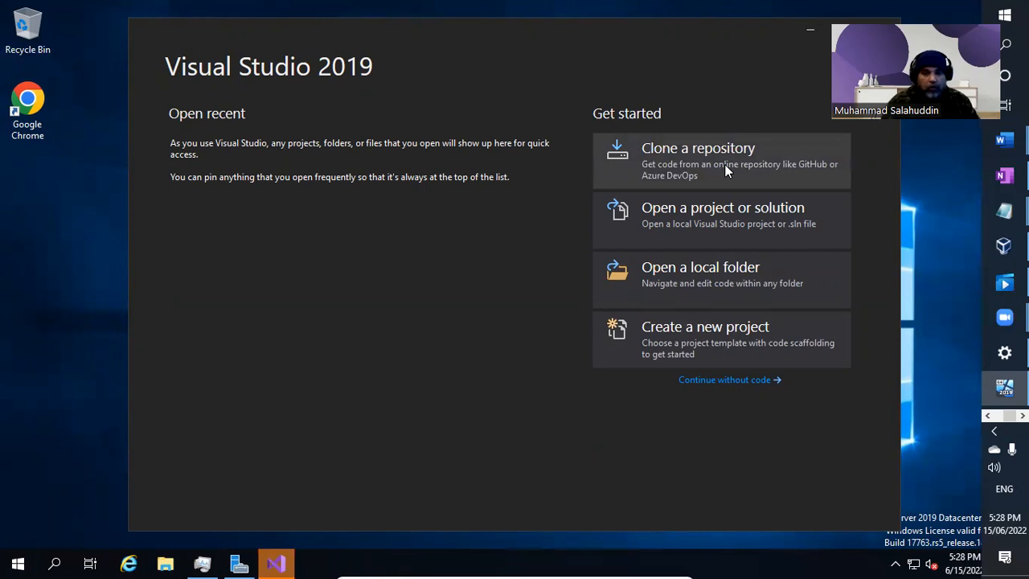
# Choose Create a new project on the start window to reach the template list.
pyautogui.click(725, 207)
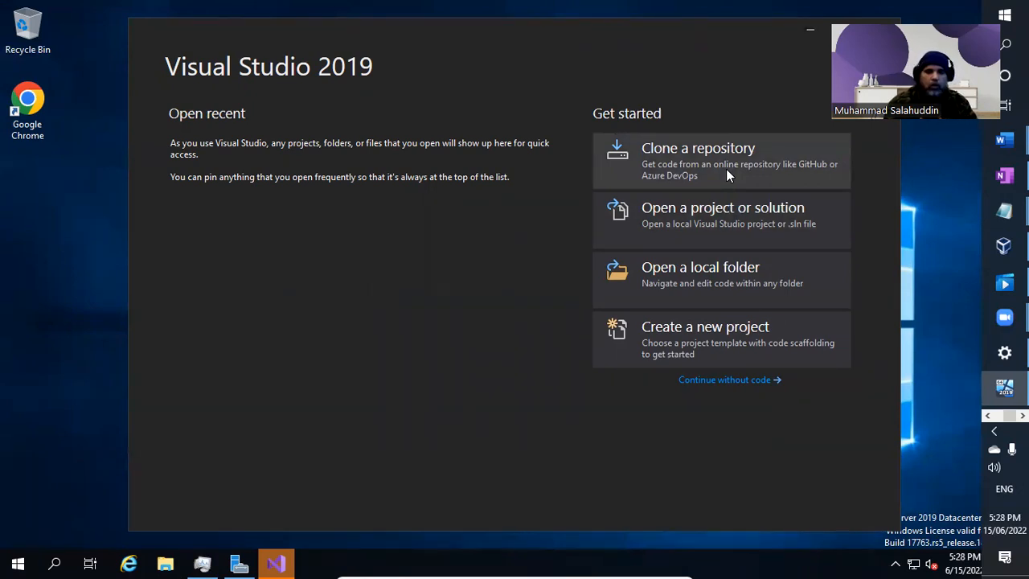
pyautogui.click(745, 349)
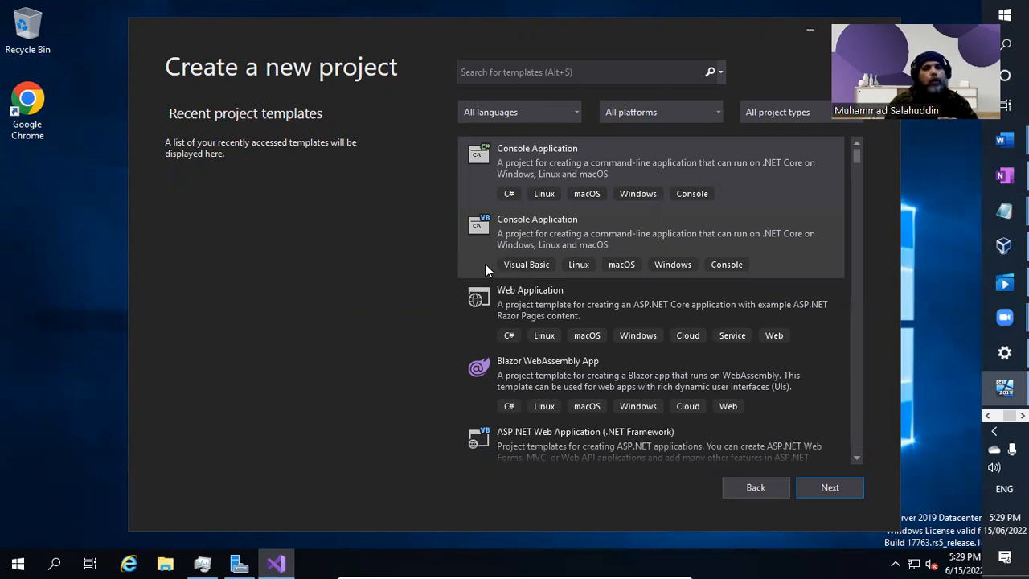
# Search templates for 'Reporting', then clear the search and go back to the start window.
pyautogui.click(556, 73)
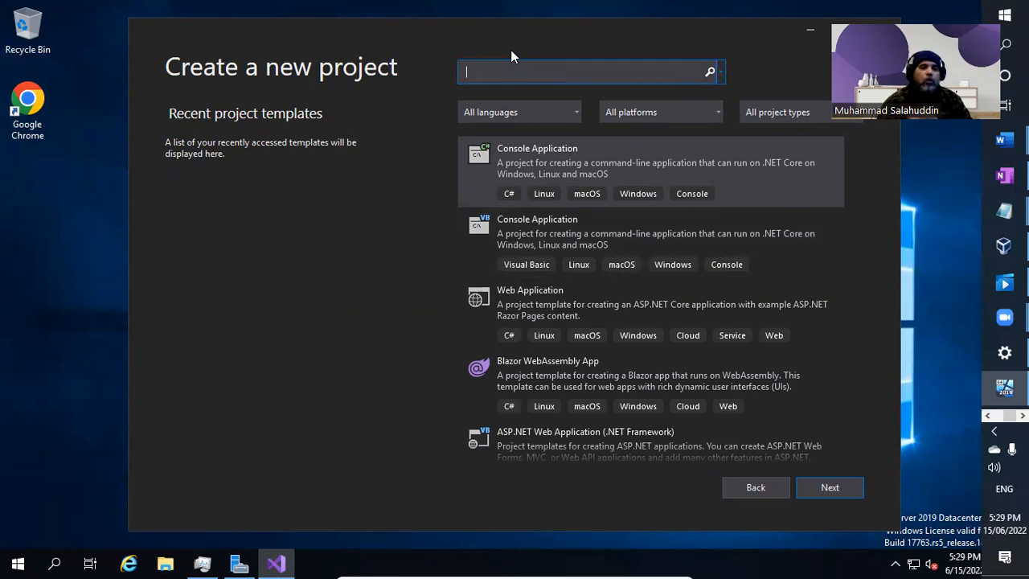
pyautogui.write('eporting')
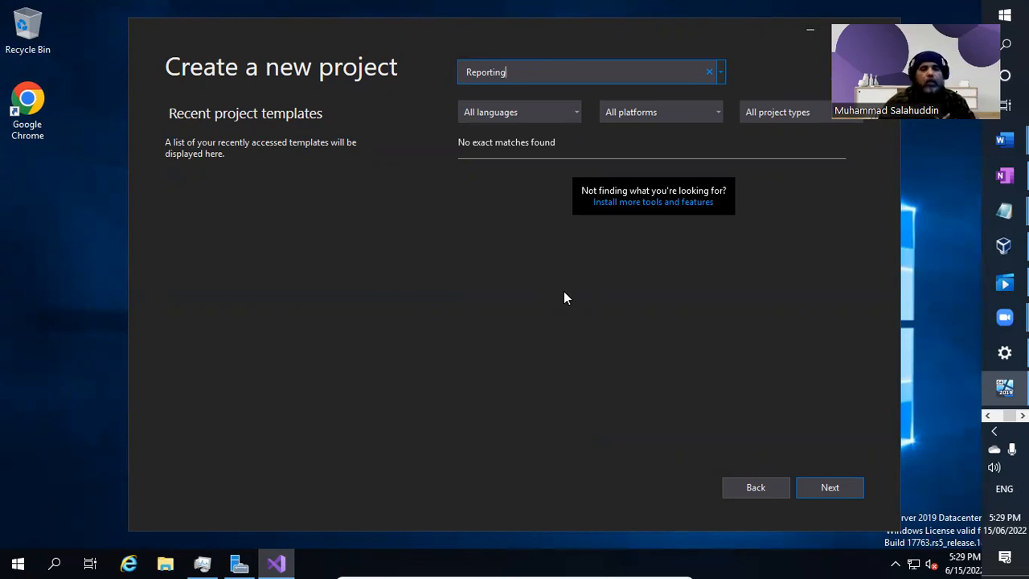
pyautogui.click(712, 73)
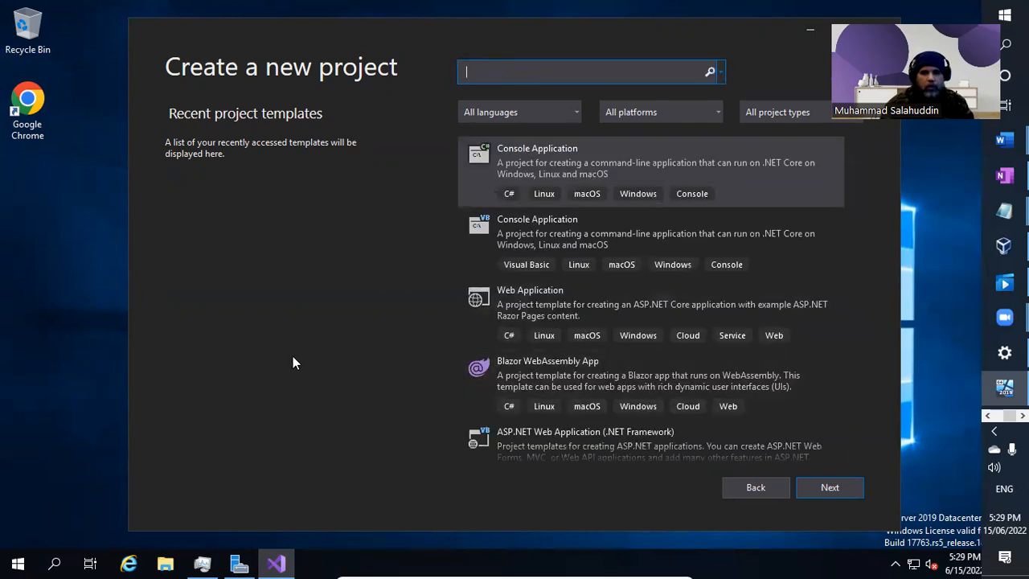
pyautogui.click(736, 490)
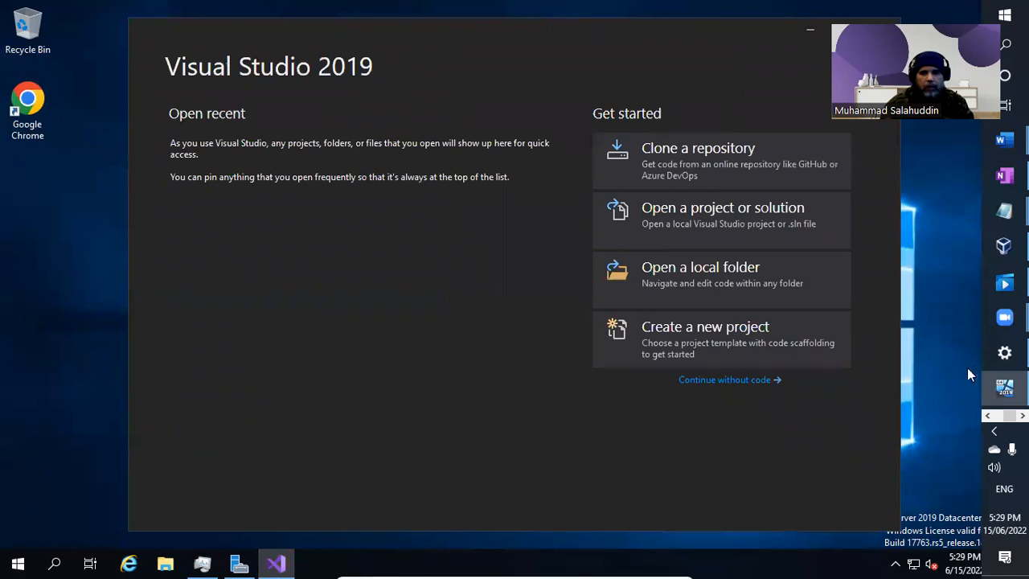
# Continue without code and open Extensions > Manage Extensions.
pyautogui.click(743, 383)
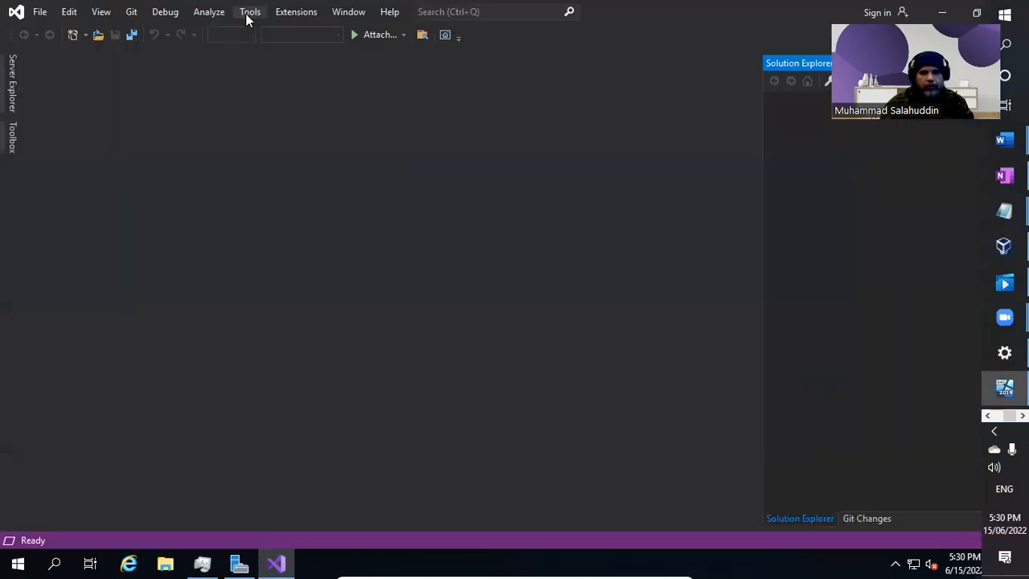
pyautogui.click(304, 15)
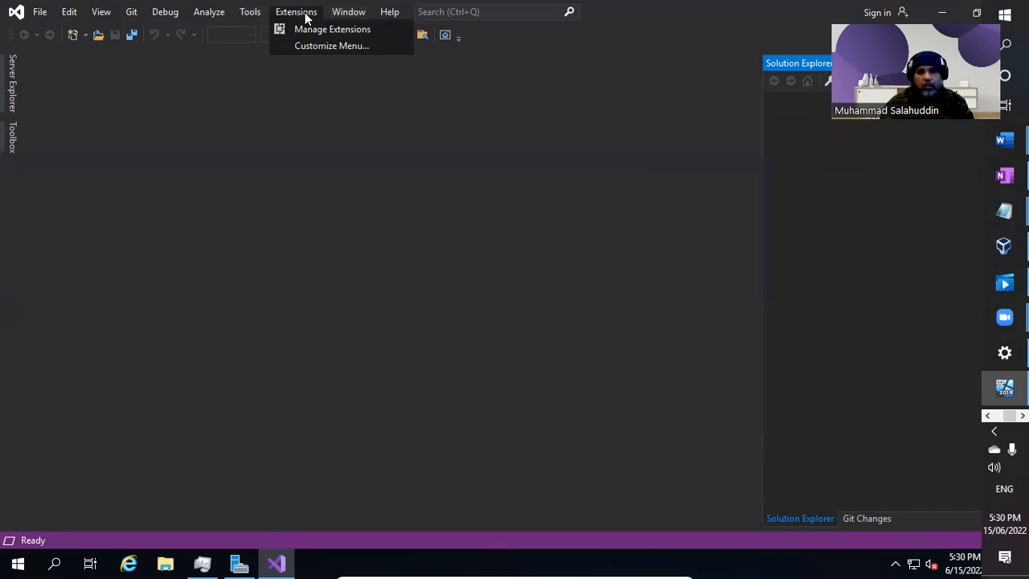
pyautogui.click(309, 34)
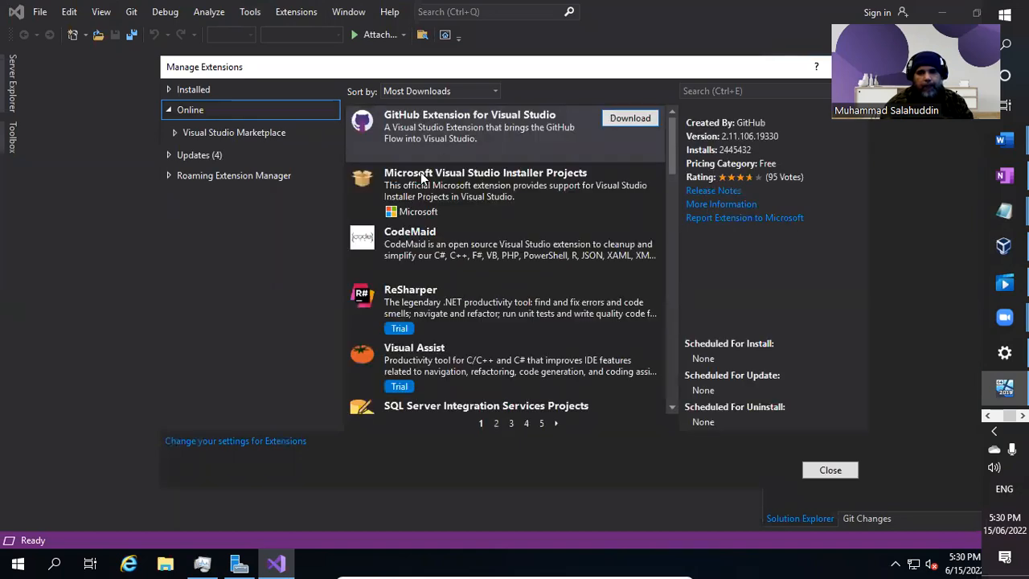
# Search online extensions for 'Reporting' and download Microsoft Reporting Services Projects.
pyautogui.click(753, 90)
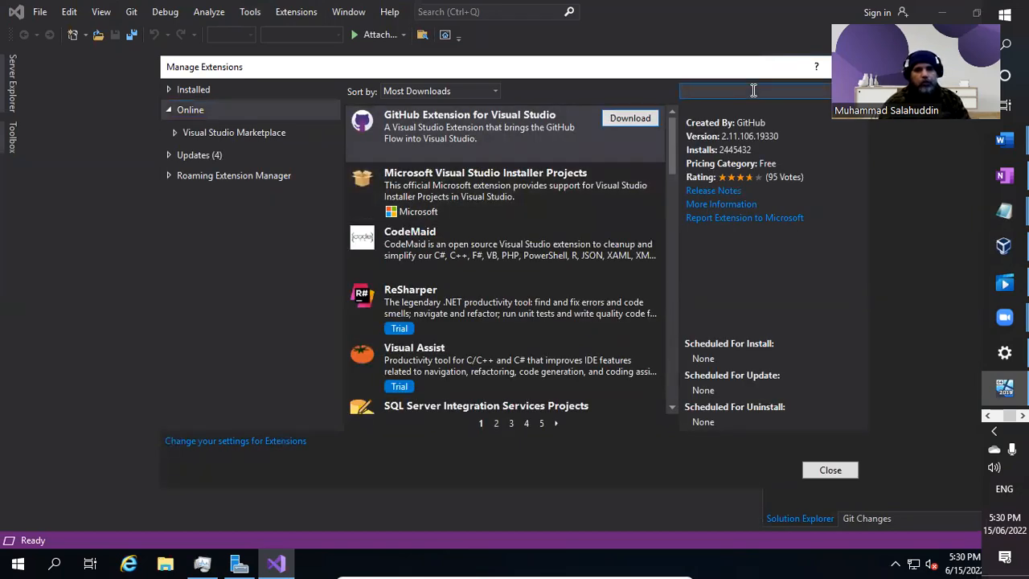
pyautogui.write('Reporting')
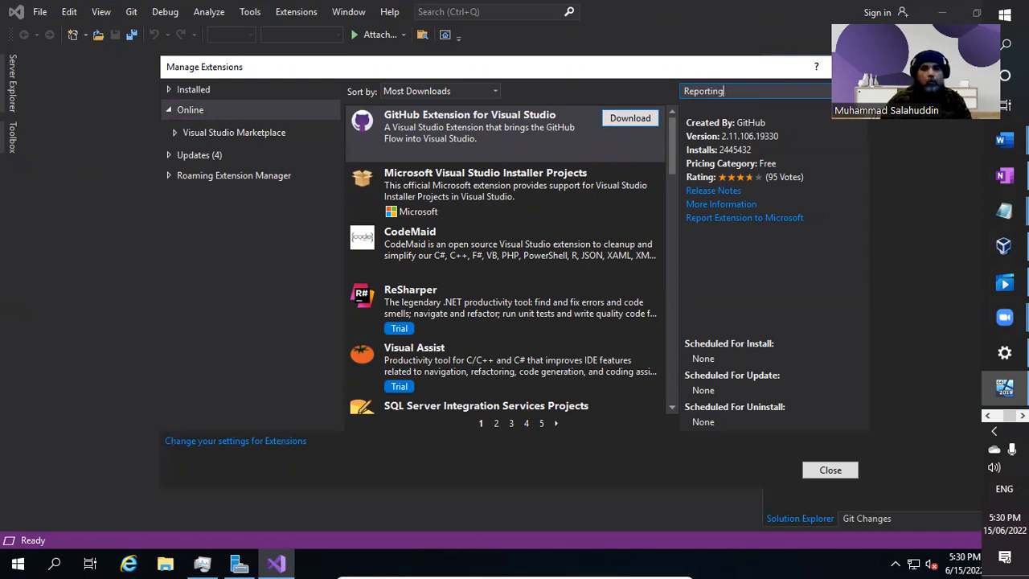
pyautogui.press('Return')
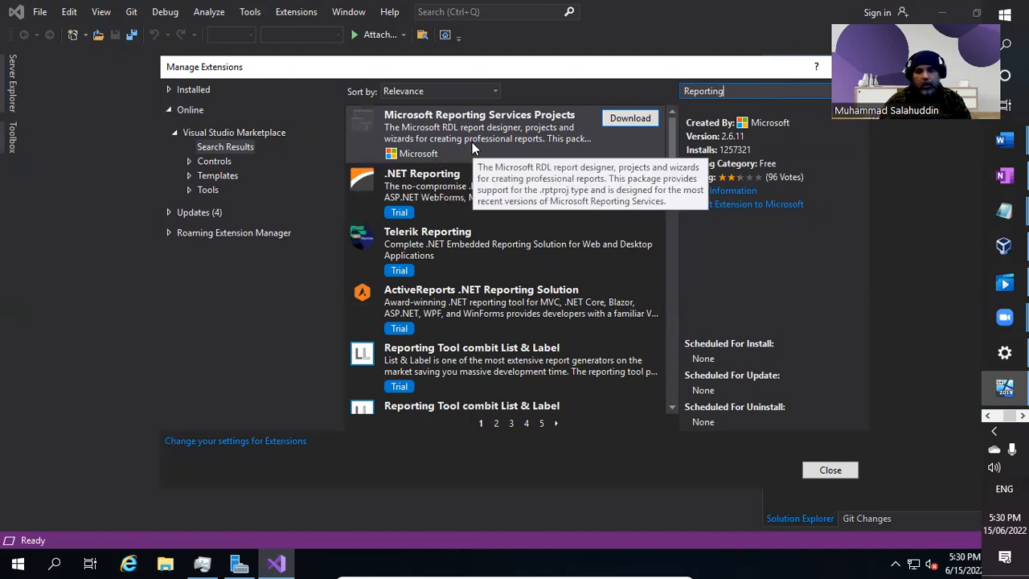
pyautogui.click(630, 119)
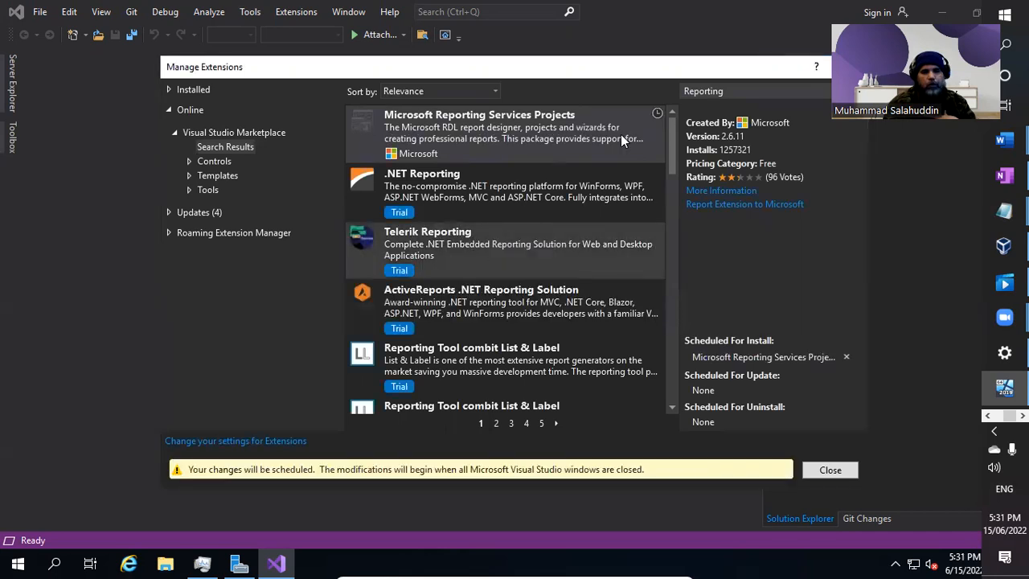
# Replace the extension search with 'Analysis' and download Microsoft Analysis Services Projects.
pyautogui.click(783, 88)
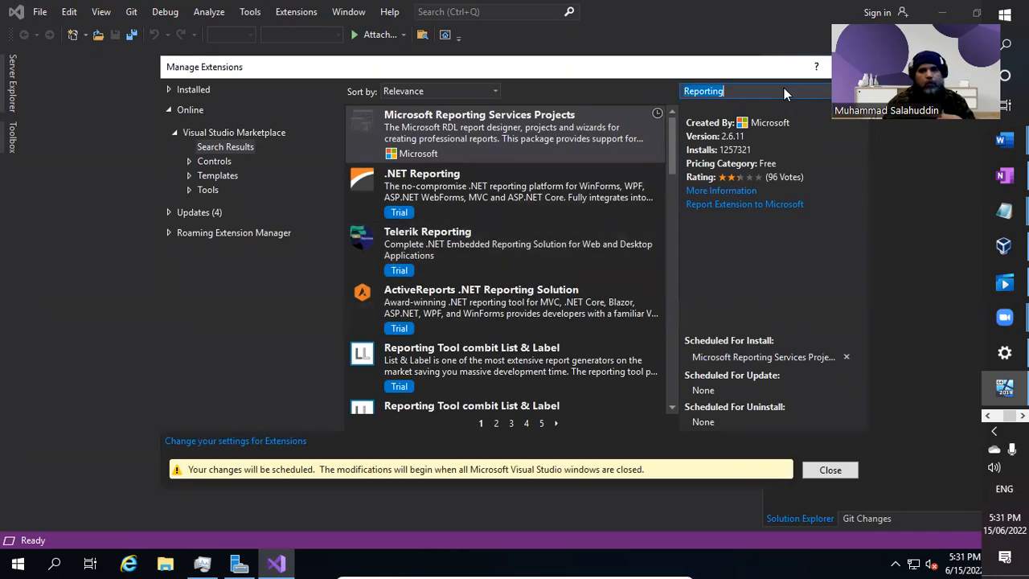
pyautogui.click(773, 91)
pyautogui.hotkey('ctrl', 'a')
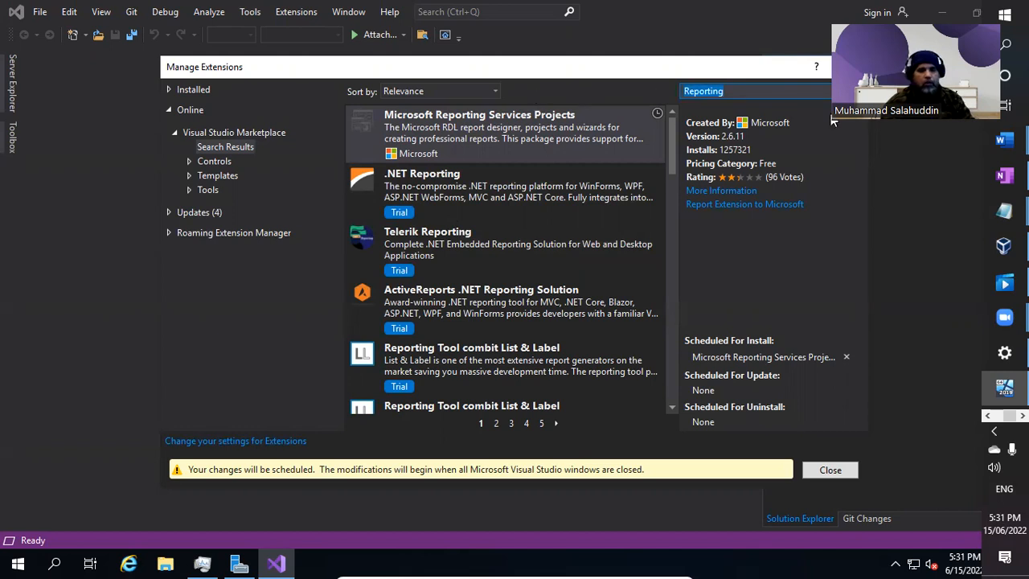
pyautogui.write('Analy')
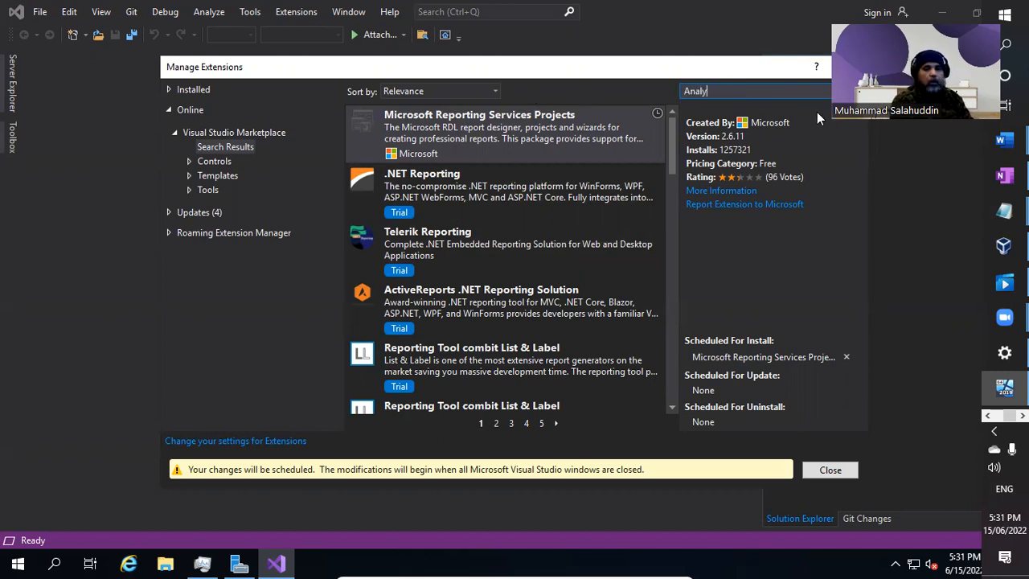
pyautogui.write('sis')
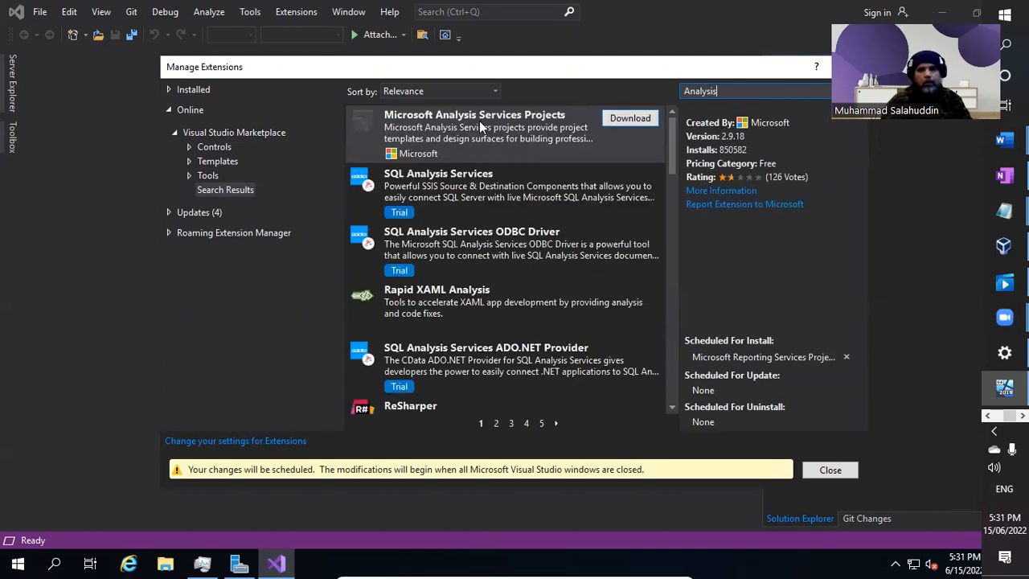
pyautogui.click(630, 118)
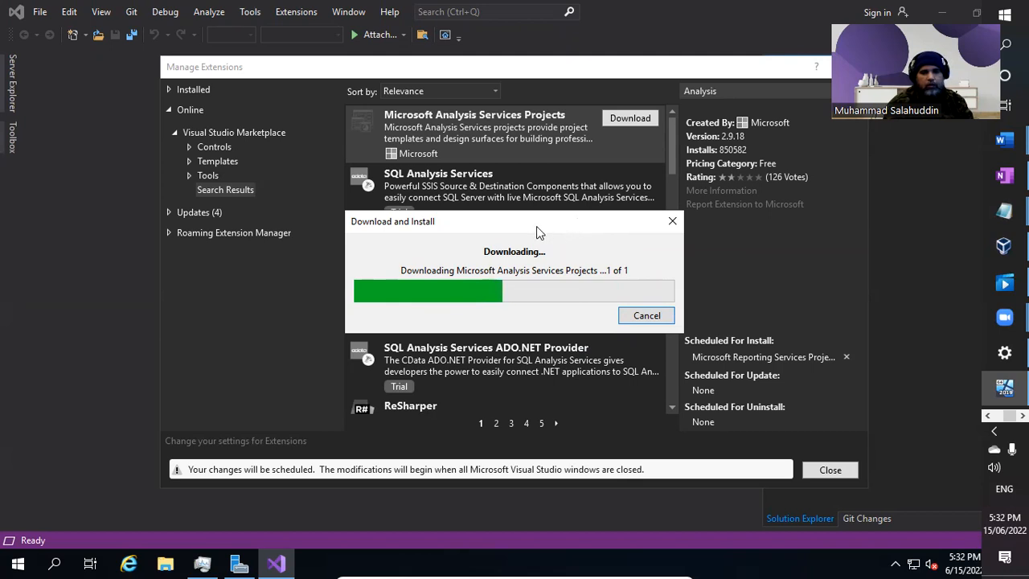
# Move the download progress window aside while Analysis Services Projects finishes downloading.
pyautogui.moveTo(483, 226); pyautogui.dragTo(664, 175)
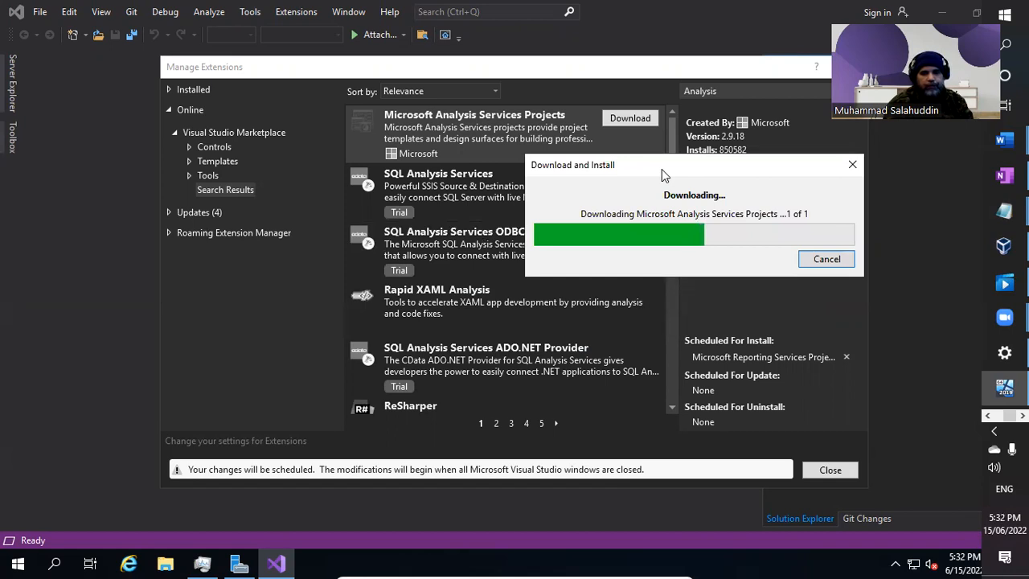
pyautogui.moveTo(661, 168); pyautogui.dragTo(682, 164)
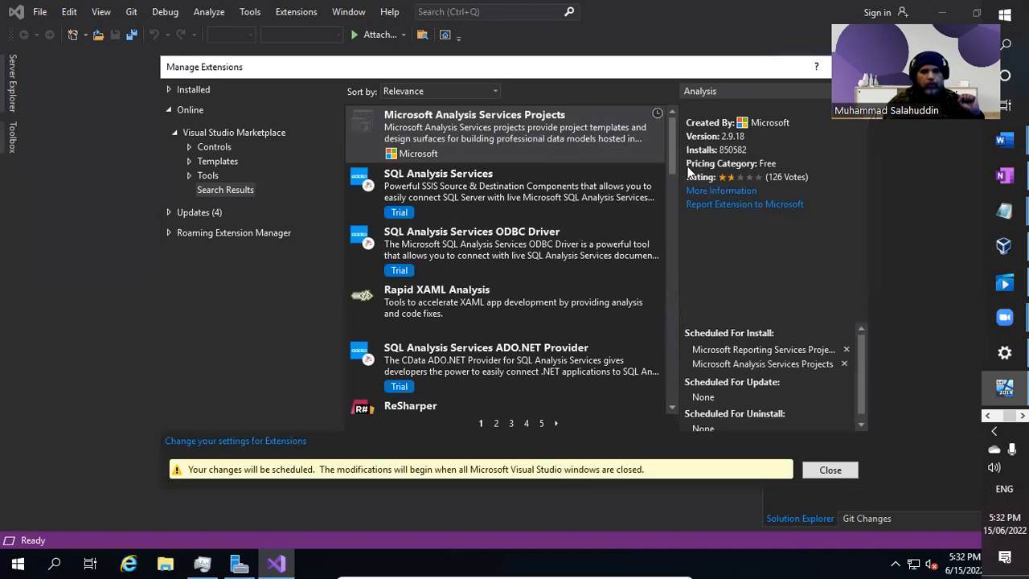
# Replace the extension search with 'Integration' to list SQL Server Integration Services Projects.
pyautogui.click(733, 91)
pyautogui.click(758, 89)
pyautogui.hotkey('ctrl', 'a')
pyautogui.write('Integration')
pyautogui.press('Return')
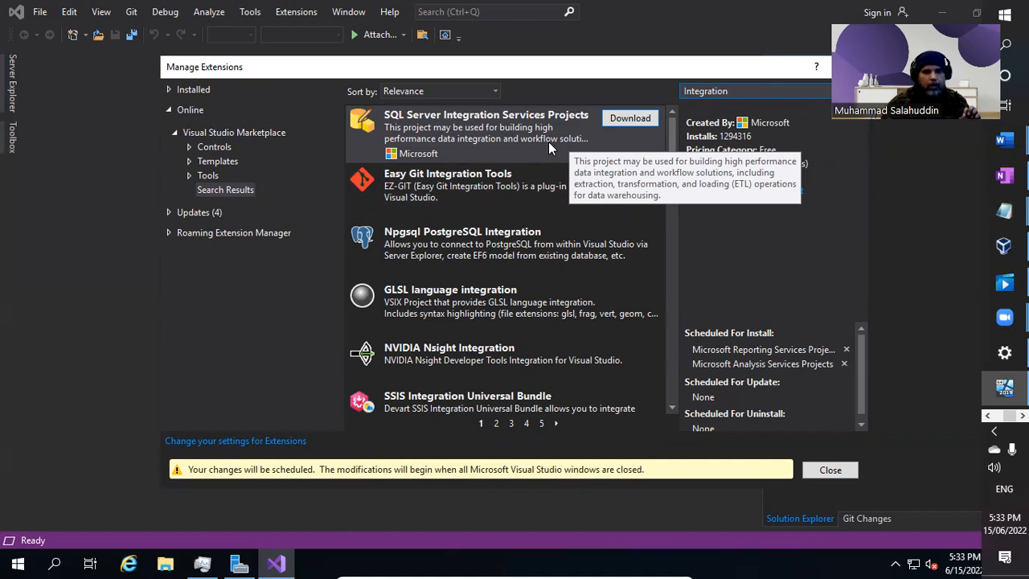
# Download SQL Server Integration Services Projects, always opening it with Google Chrome.
pyautogui.click(631, 116)
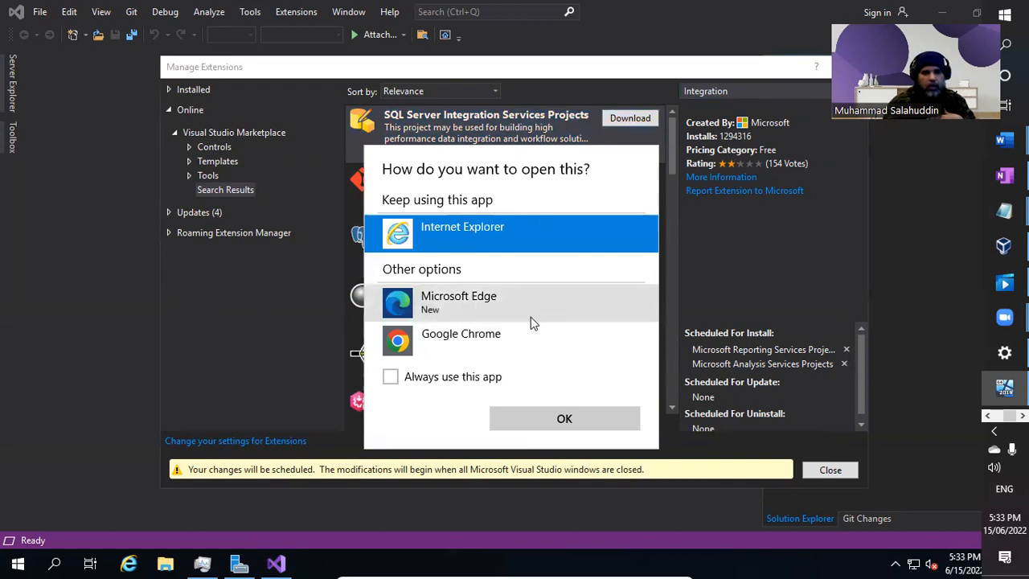
pyautogui.click(488, 345)
pyautogui.click(466, 377)
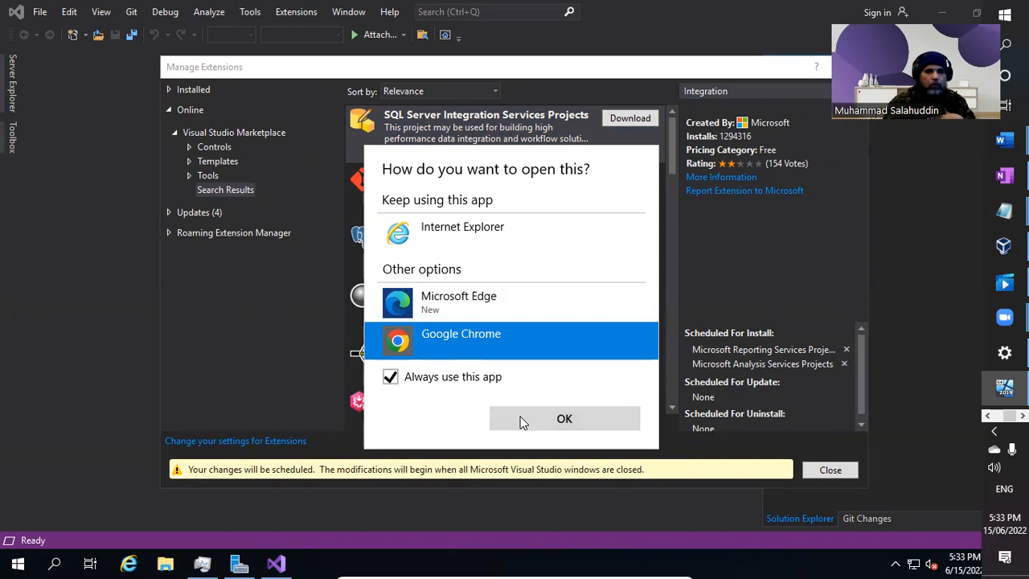
pyautogui.click(521, 420)
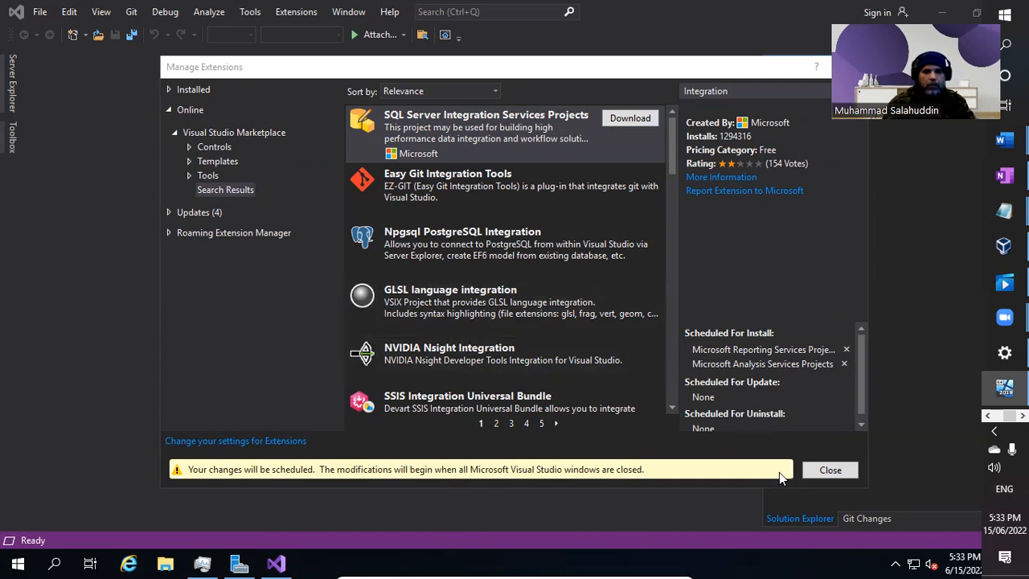
# Close Manage Extensions and quit Visual Studio with File > Exit.
pyautogui.click(833, 472)
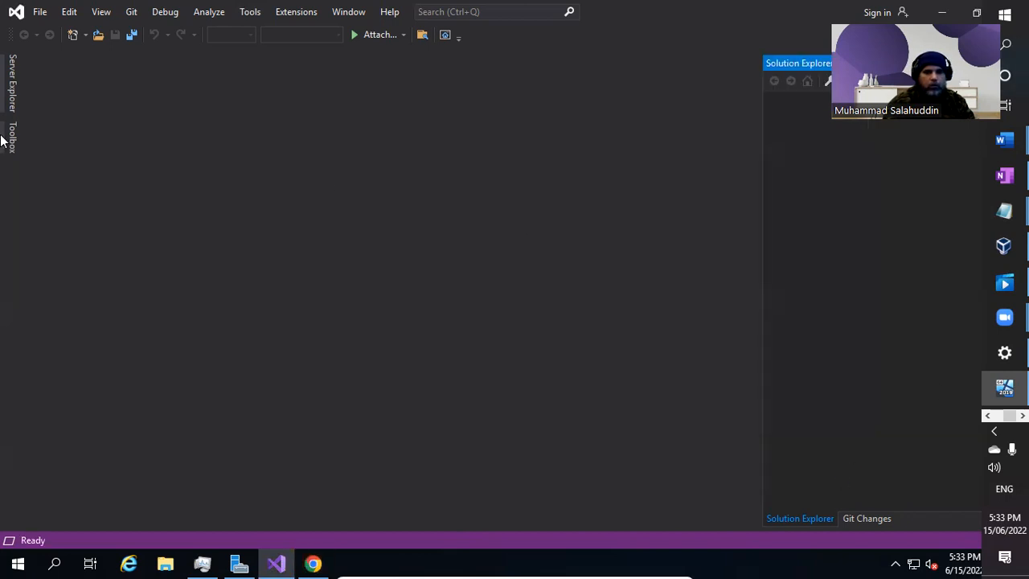
pyautogui.click(37, 13)
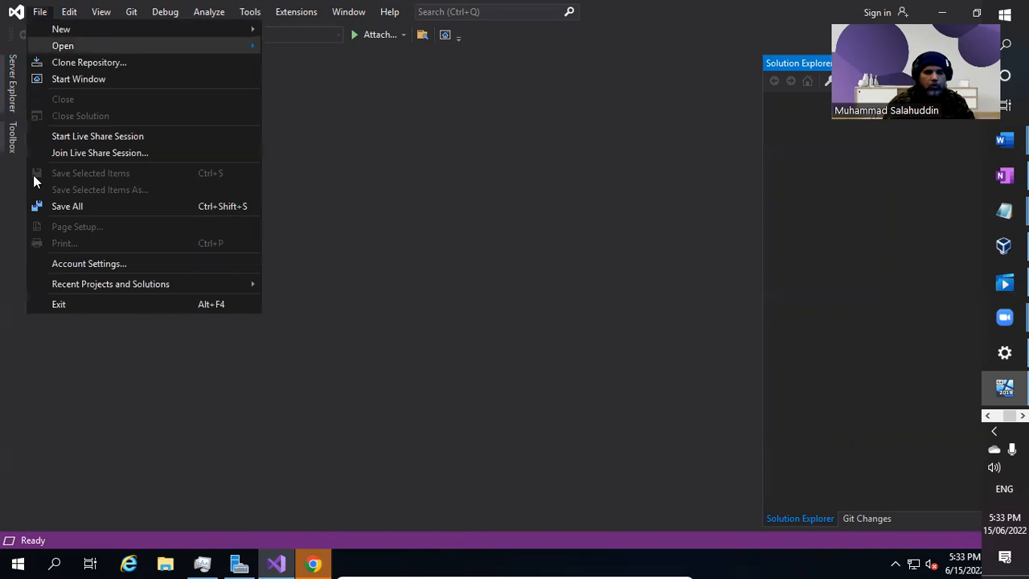
pyautogui.click(88, 302)
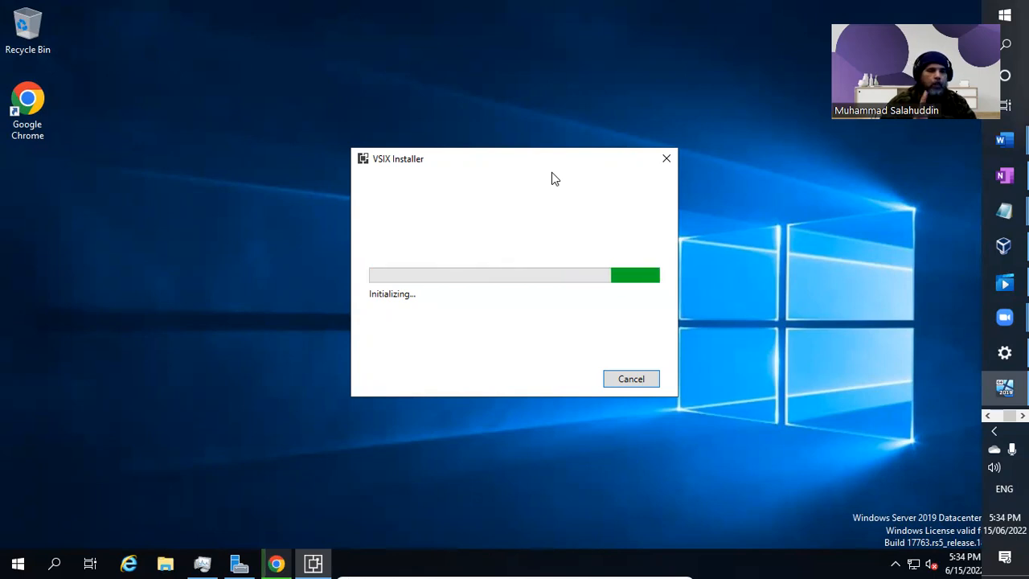
# Switch to the untitled Chrome window and launch Google Chrome from the desktop.
pyautogui.click(276, 562)
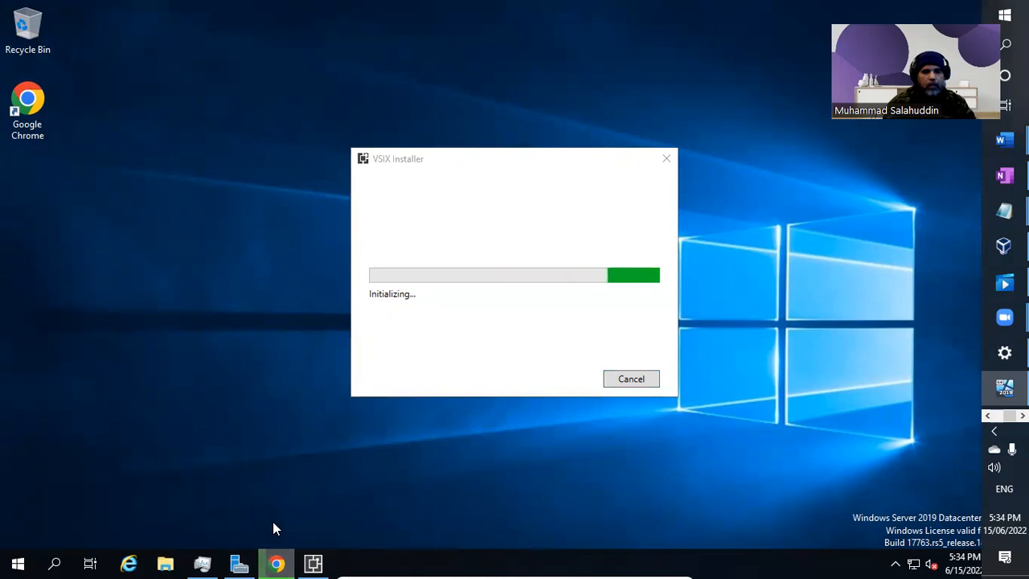
pyautogui.moveTo(275, 563)
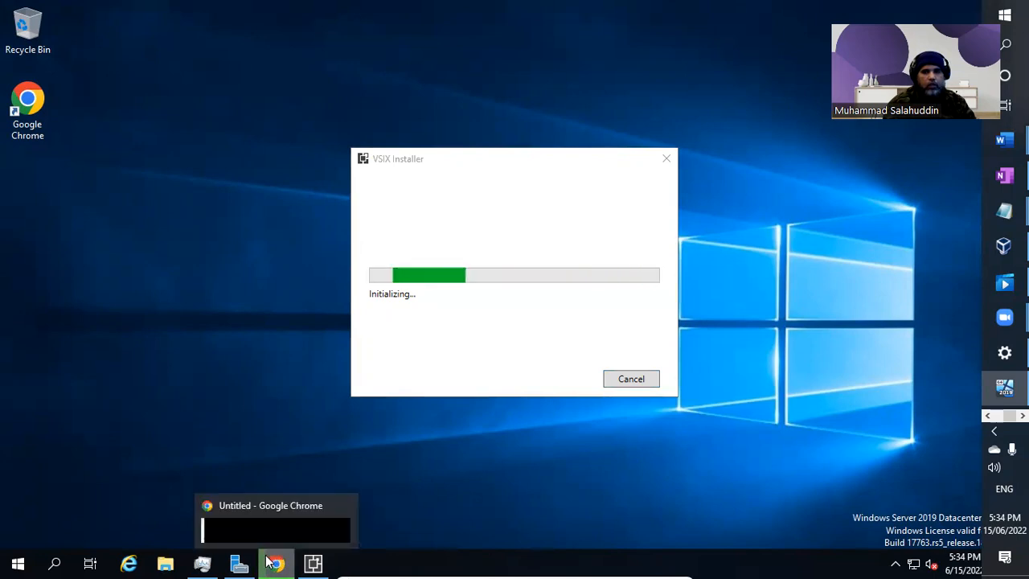
pyautogui.click(278, 513)
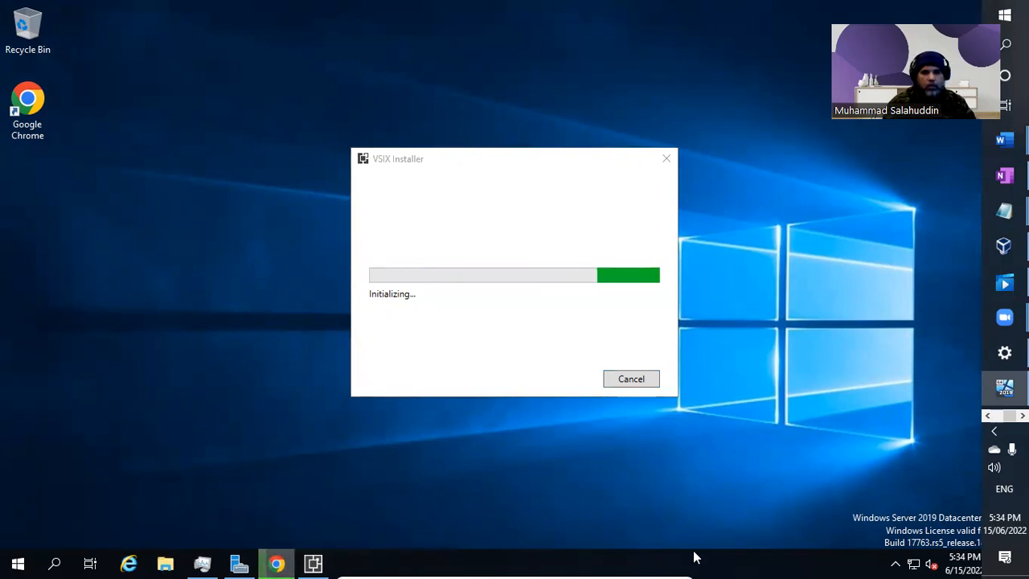
pyautogui.moveTo(276, 563)
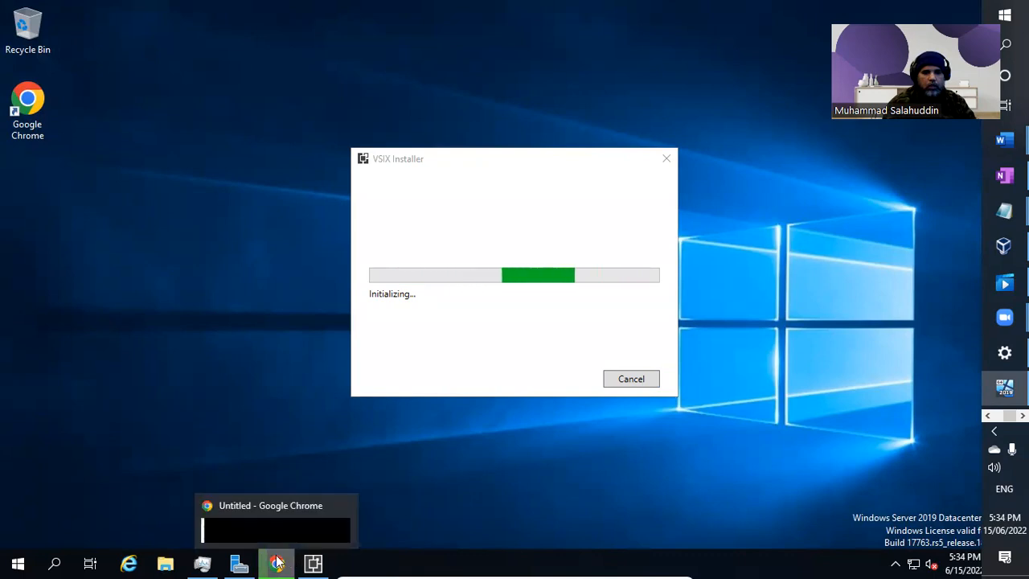
pyautogui.click(234, 530)
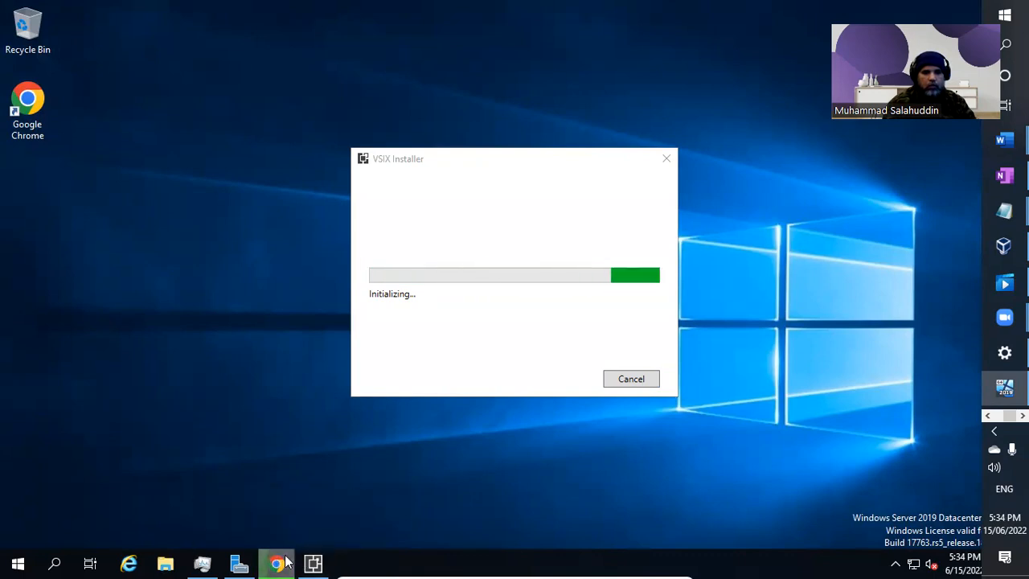
pyautogui.doubleClick(21, 140)
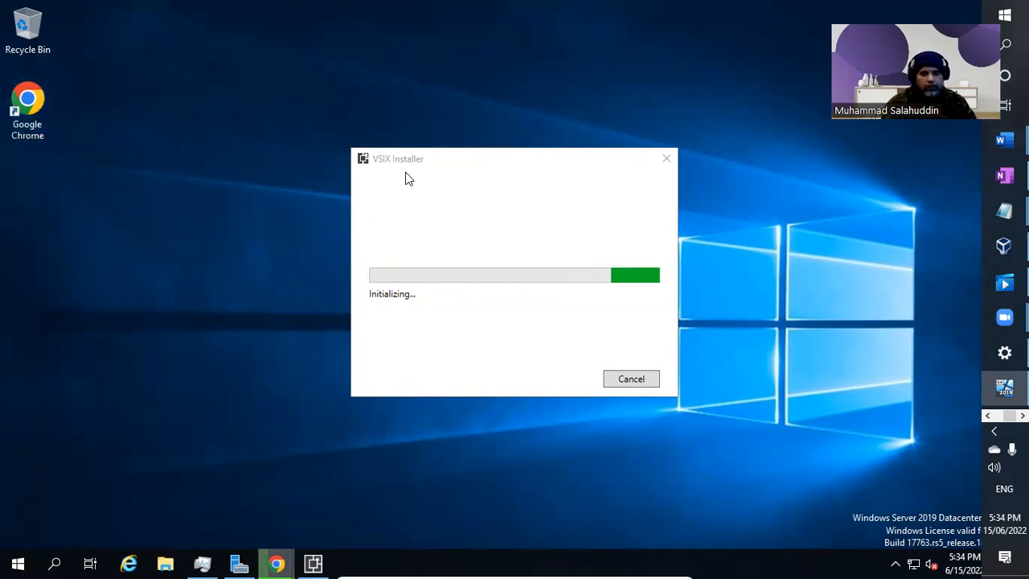
# Move the VSIX Installer window up and left, then bring up File Explorer.
pyautogui.moveTo(510, 163); pyautogui.dragTo(482, 113)
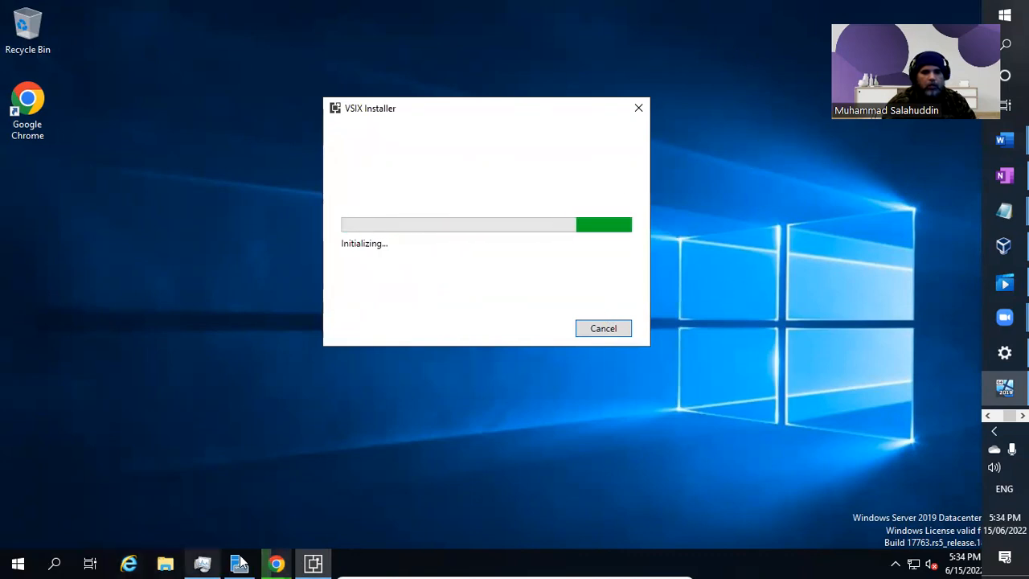
pyautogui.moveTo(275, 563)
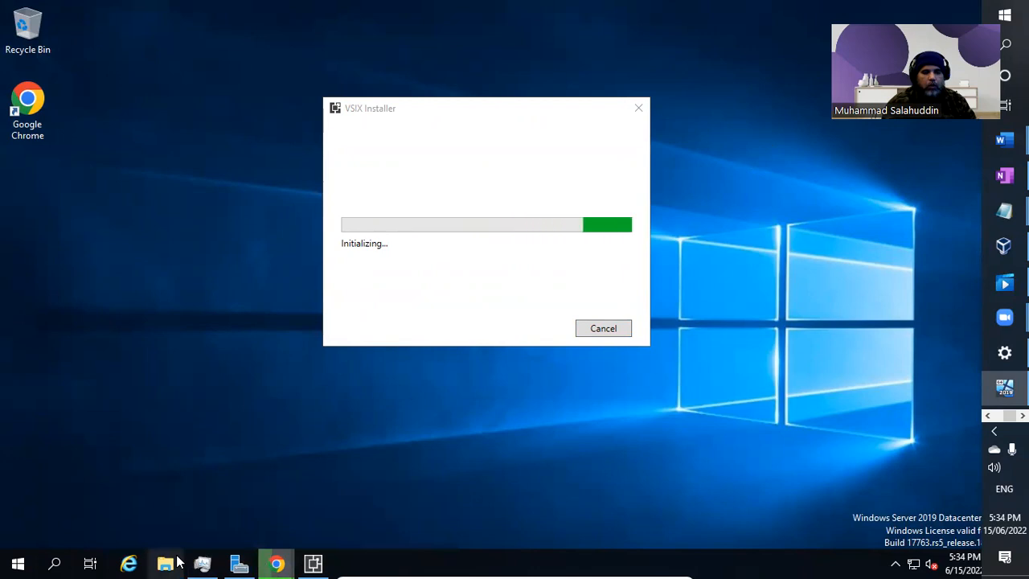
pyautogui.click(165, 562)
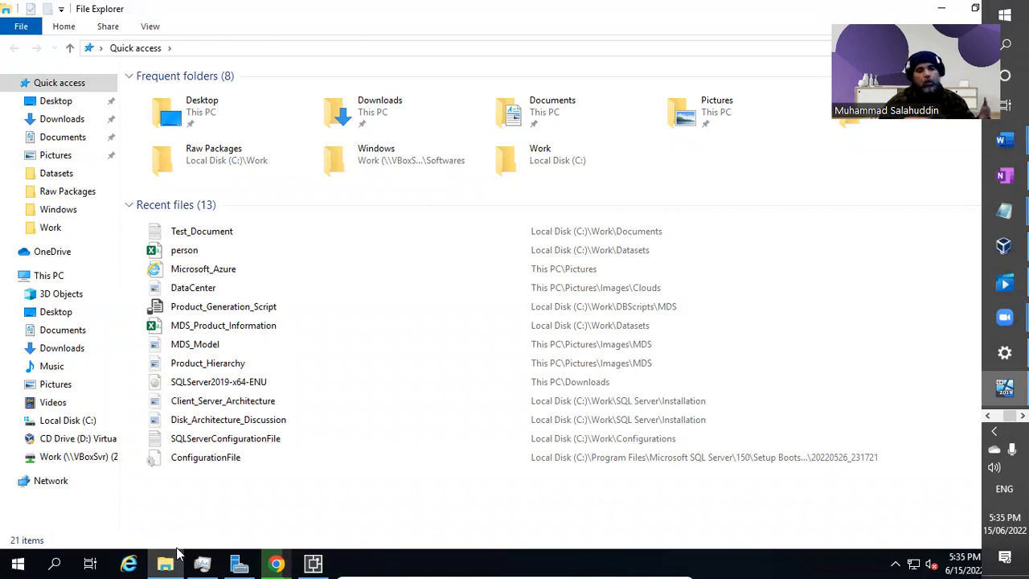
# Show the Downloads folder in File Explorer and bring the VSIX Installer dialog to the front.
pyautogui.click(288, 561)
pyautogui.click(225, 533)
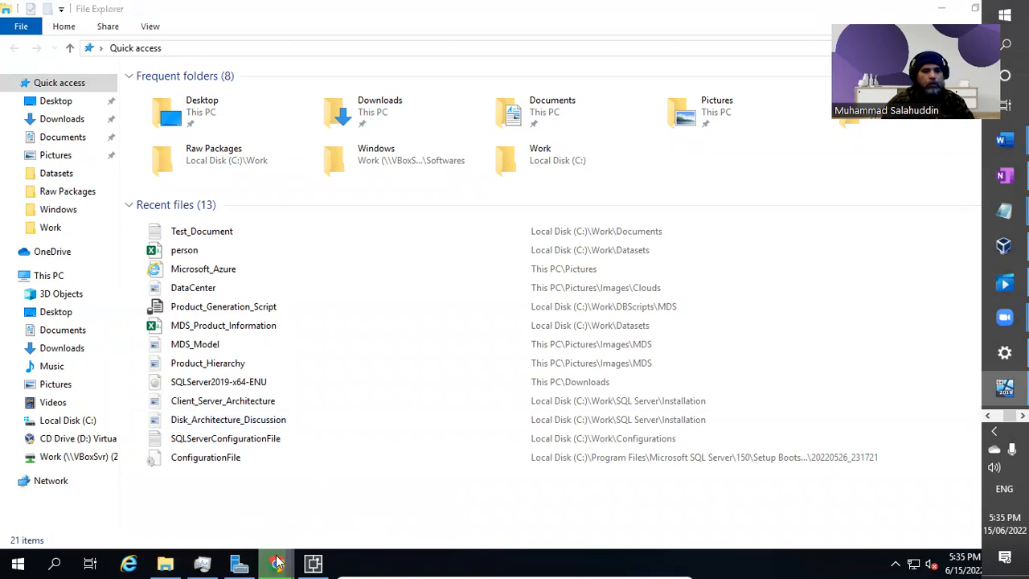
pyautogui.moveTo(289, 562)
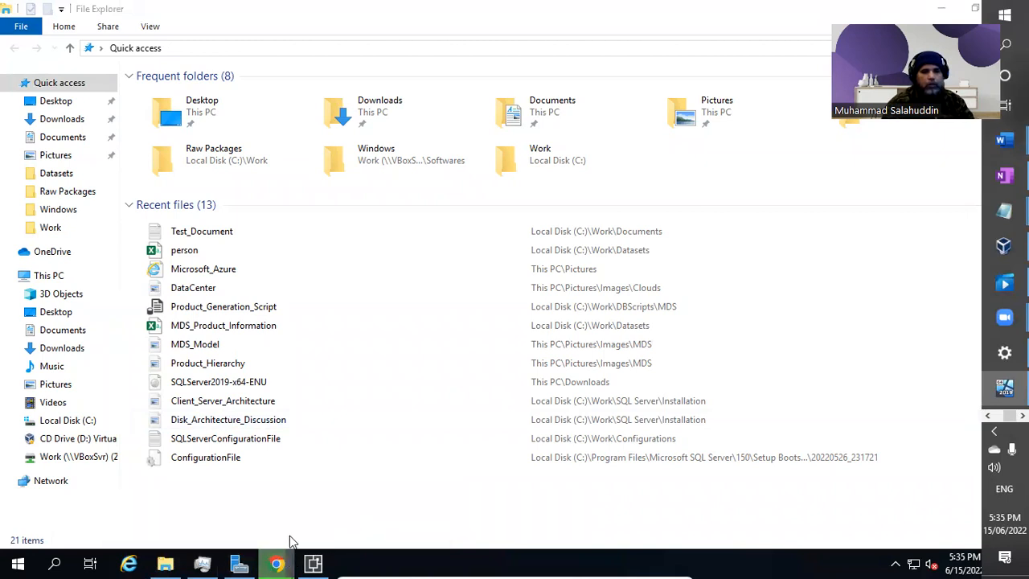
pyautogui.click(70, 121)
pyautogui.click(330, 563)
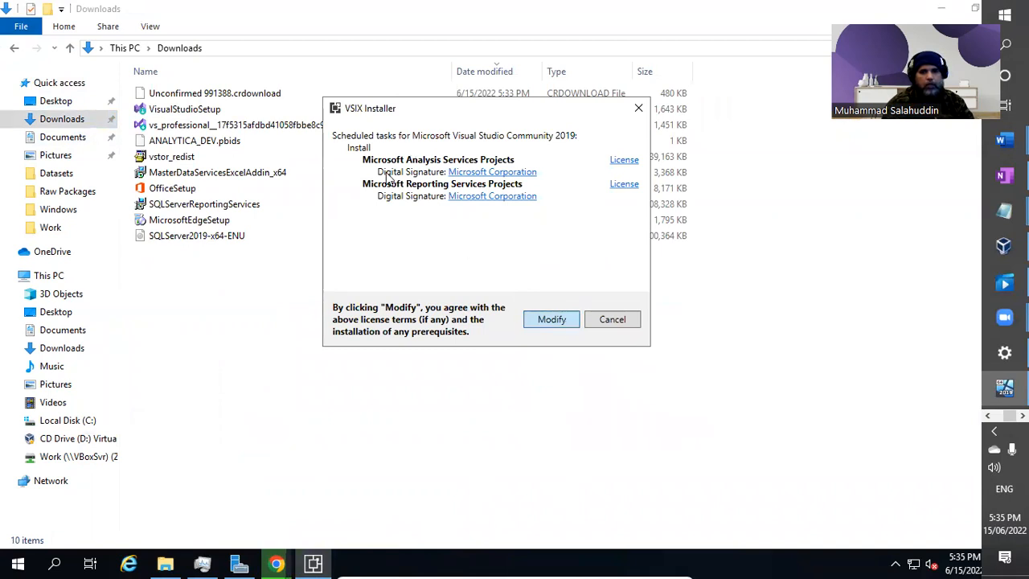
# Move the VSIX Installer window aside while it installs Reporting Services Projects, then preview Chrome's windows.
pyautogui.moveTo(475, 107); pyautogui.dragTo(526, 129)
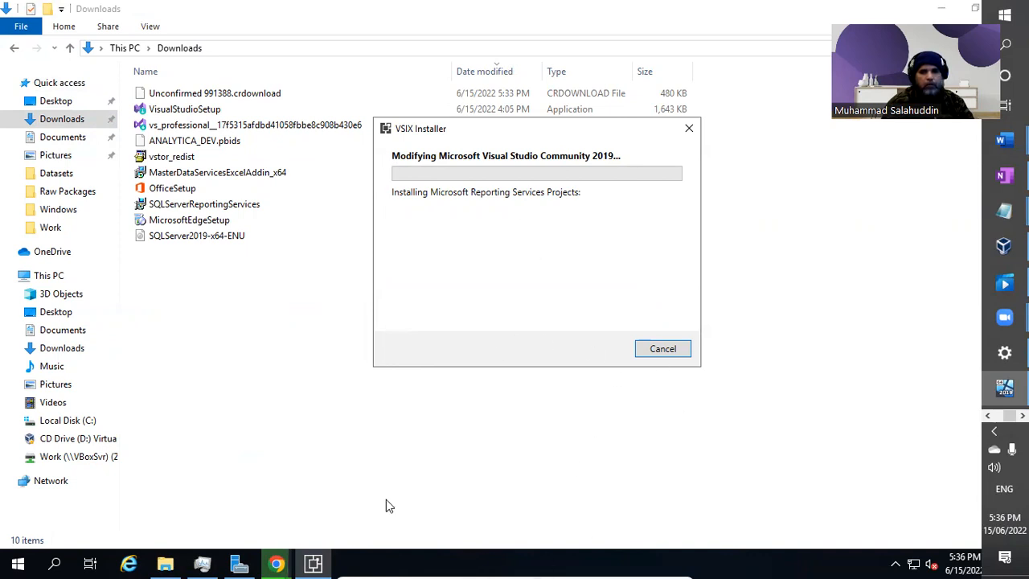
pyautogui.click(275, 562)
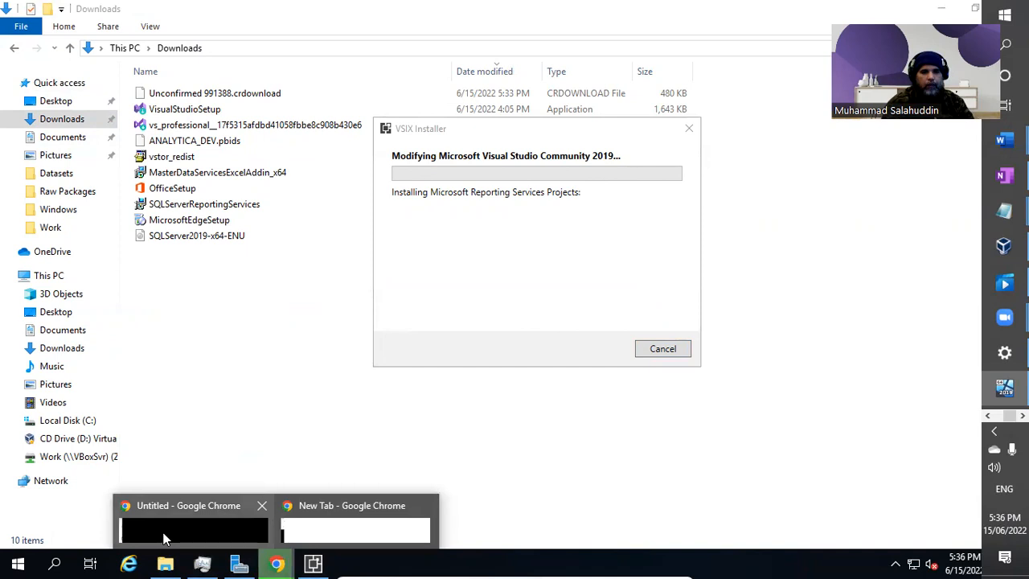
# Close the Untitled and New Tab Chrome windows from the taskbar preview.
pyautogui.click(236, 300)
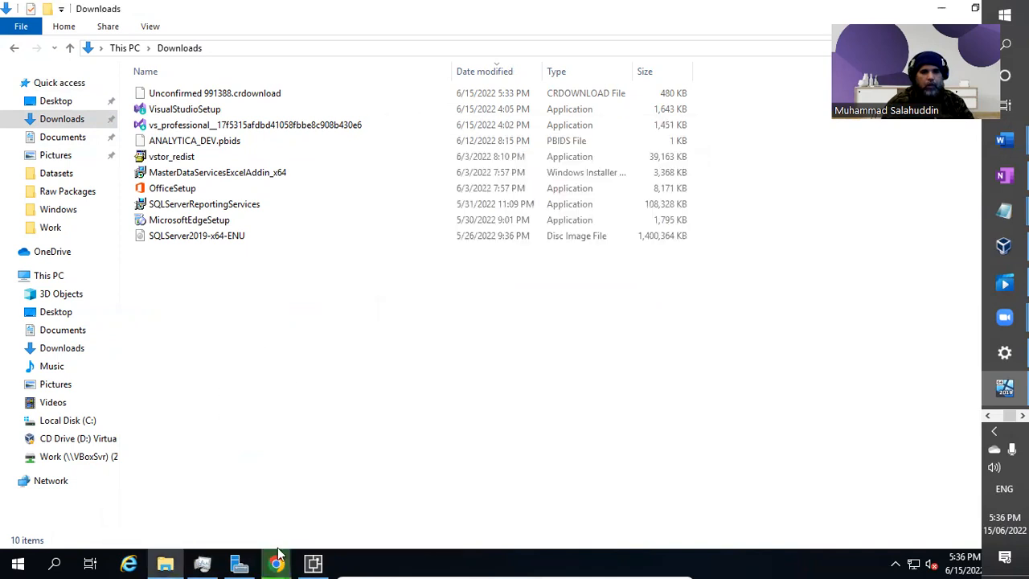
pyautogui.moveTo(281, 563)
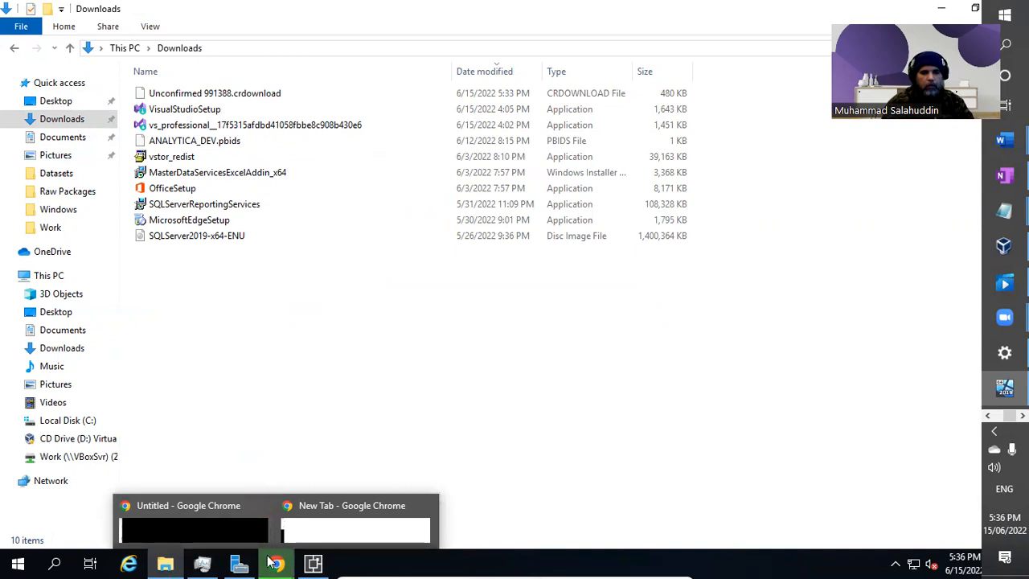
pyautogui.click(259, 505)
pyautogui.click(347, 506)
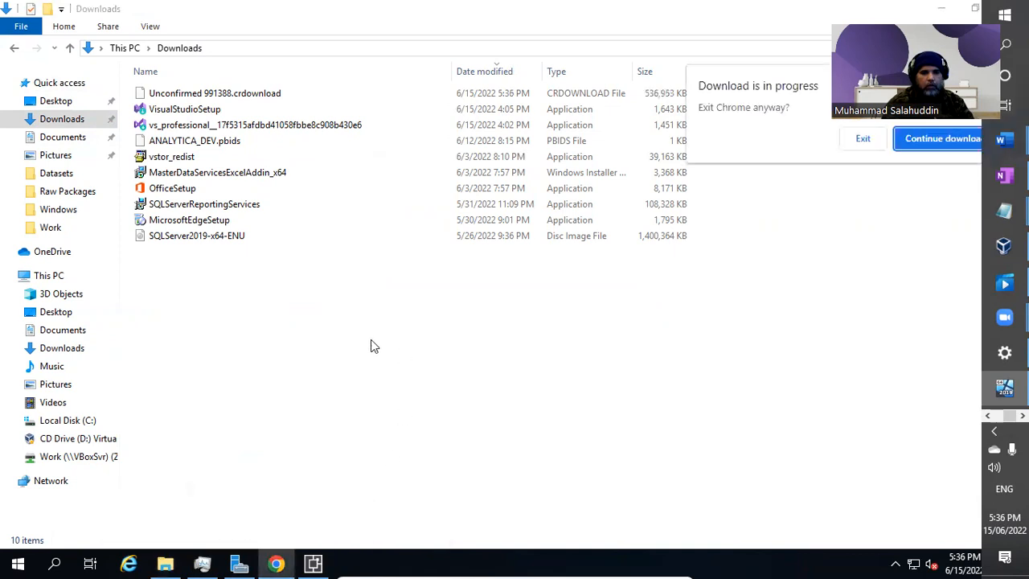
# Refresh the Downloads folder twice to check the IntegrationServices installer download.
pyautogui.rightClick(313, 351)
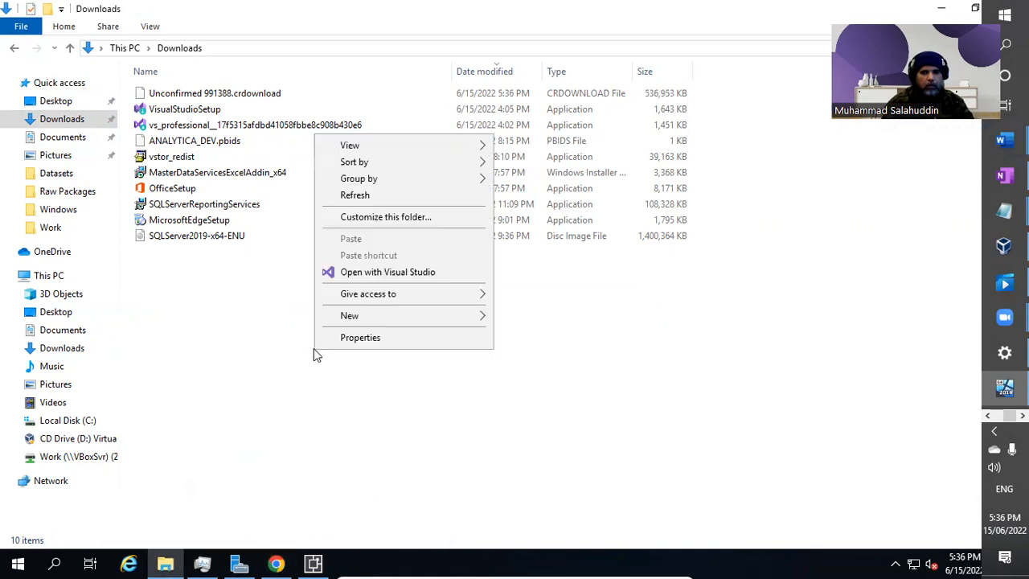
pyautogui.click(363, 196)
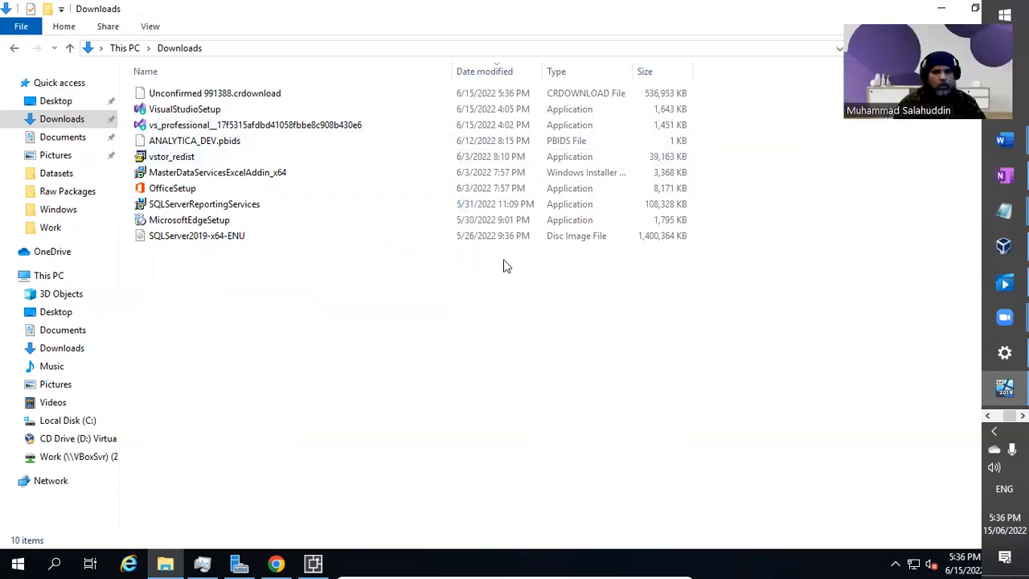
pyautogui.rightClick(230, 338)
pyautogui.click(302, 183)
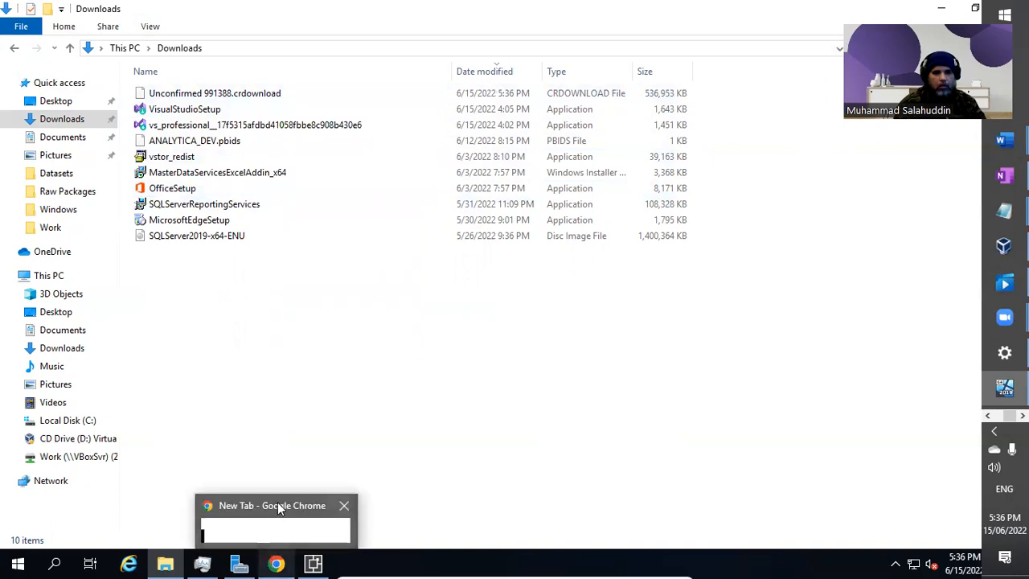
# Choose Continue downloading in Chrome and refresh Downloads until the IntegrationServices installer completes.
pyautogui.click(278, 502)
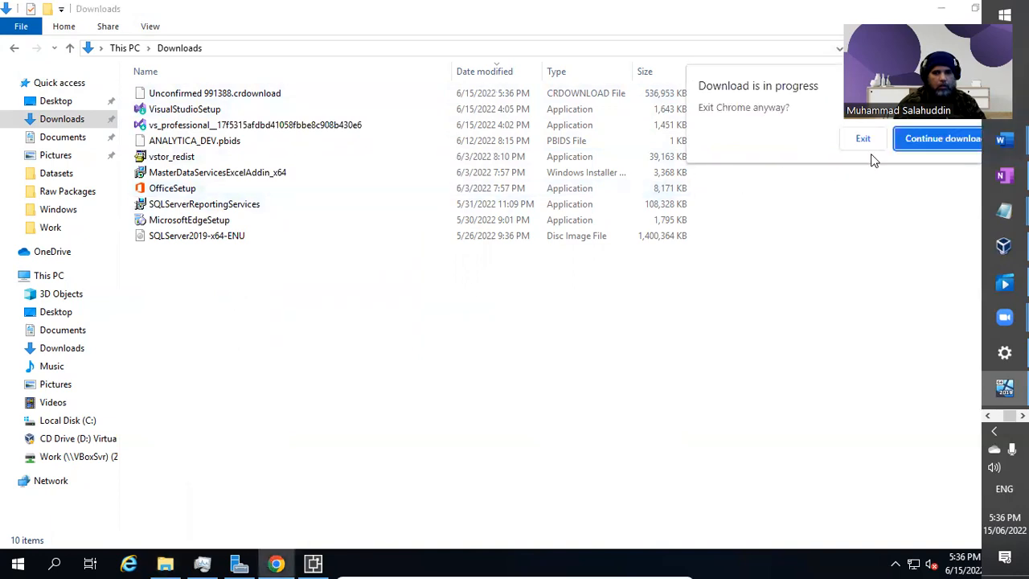
pyautogui.click(920, 142)
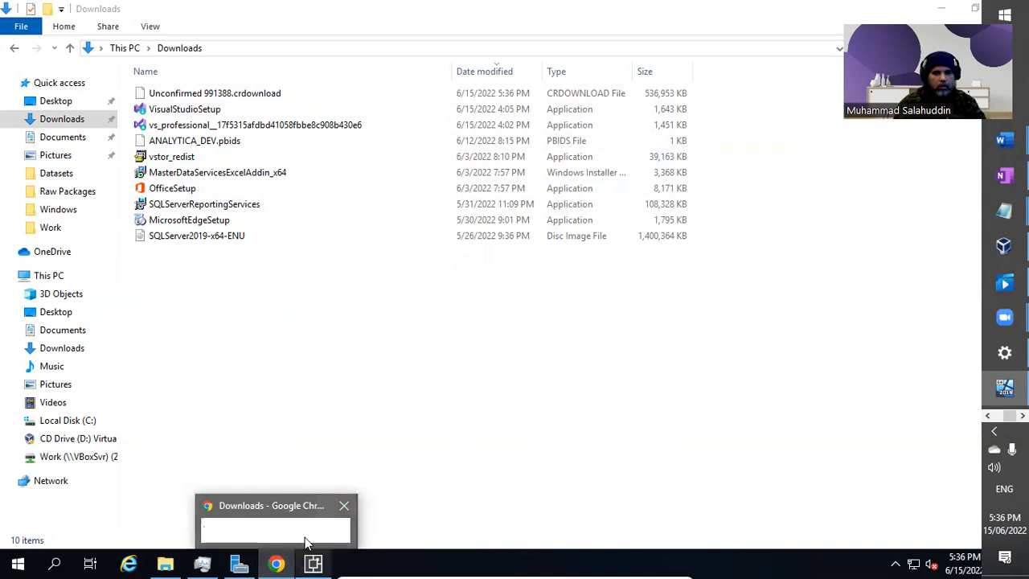
pyautogui.moveTo(313, 562)
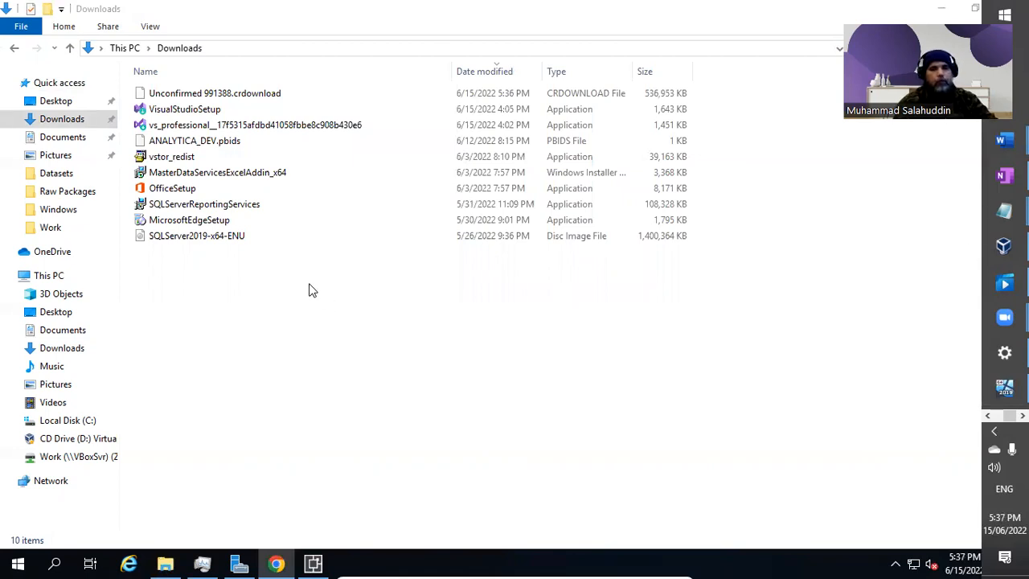
pyautogui.rightClick(329, 368)
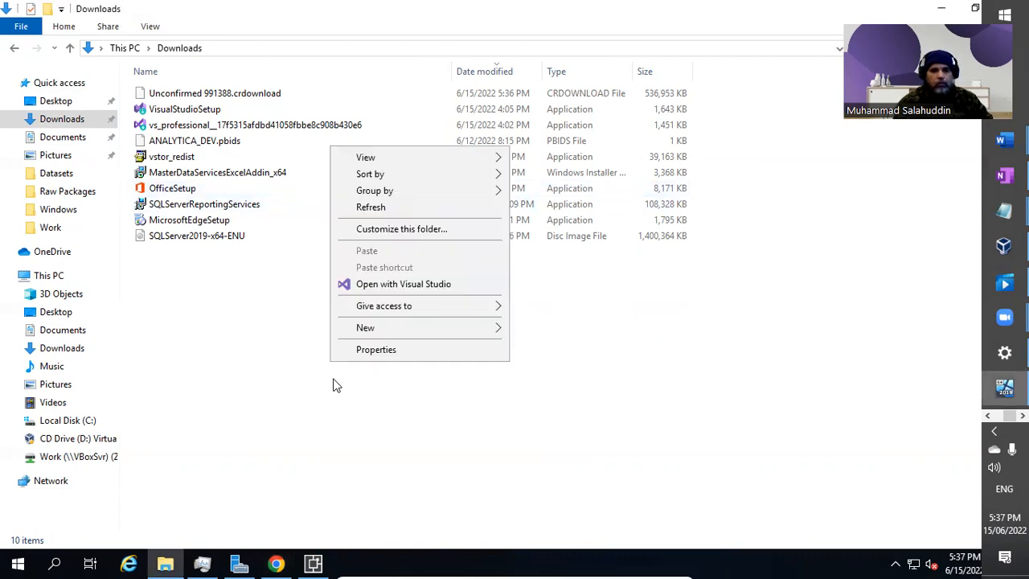
pyautogui.click(384, 203)
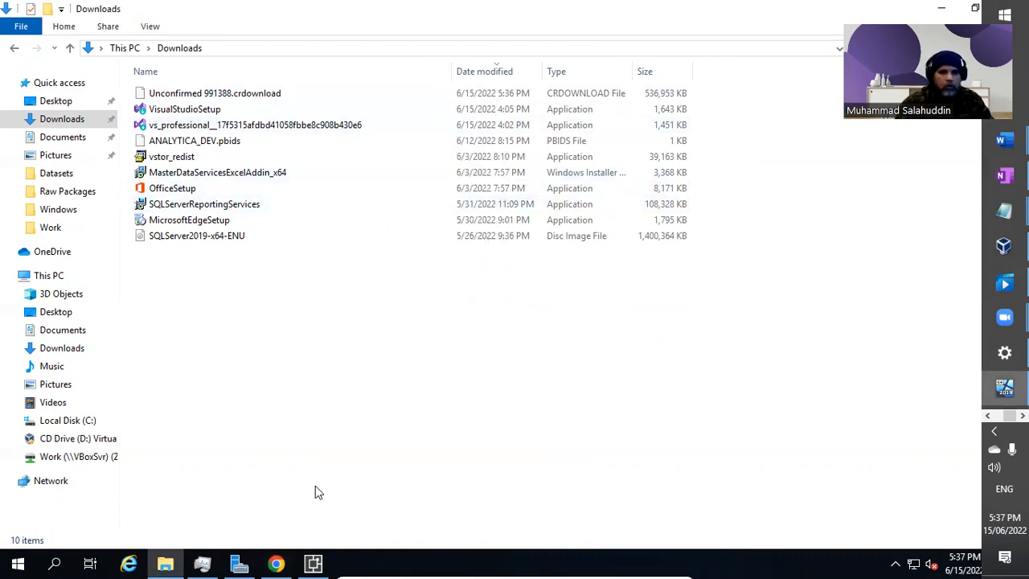
pyautogui.click(313, 563)
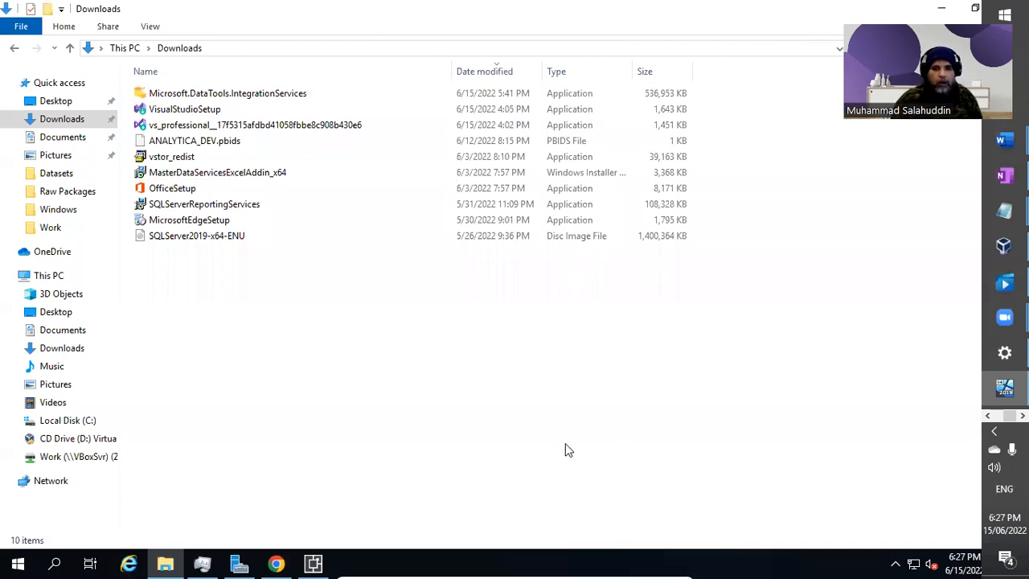
# Confirm Reporting Services and Analysis Services Projects installed successfully, and close the VSIX Installer.
pyautogui.click(322, 562)
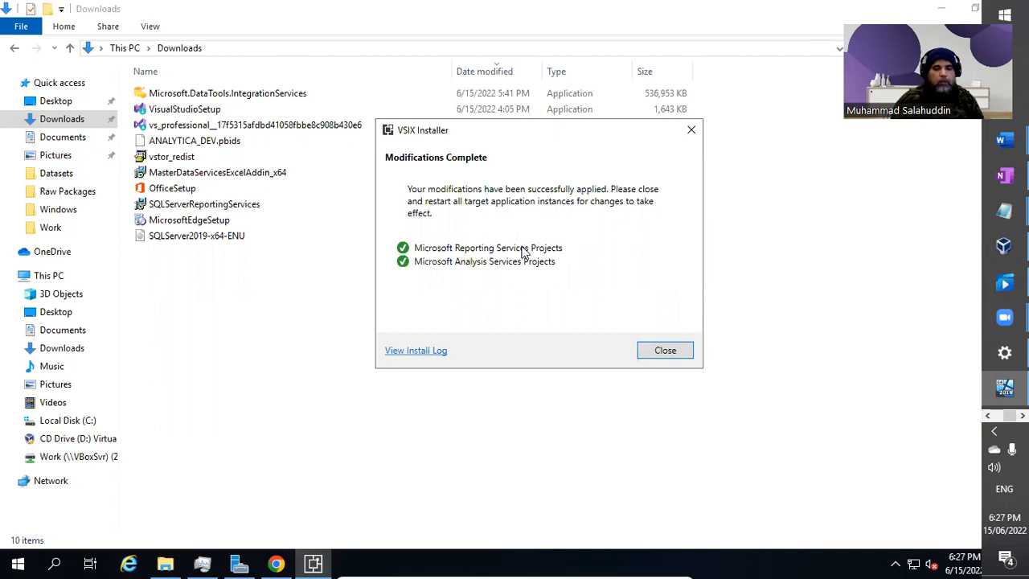
pyautogui.click(664, 351)
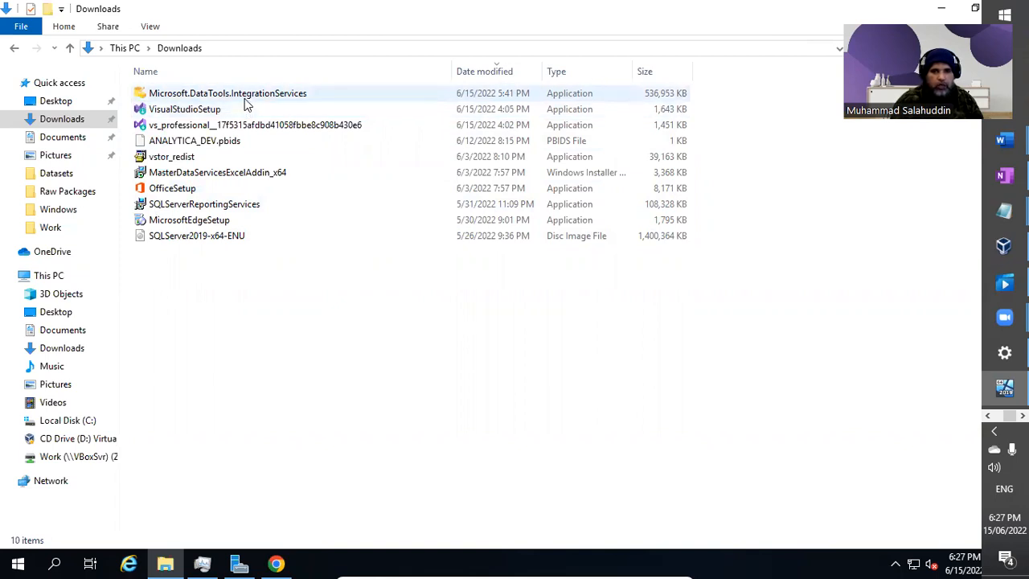
# Run Microsoft.DataTools.IntegrationServices from Downloads as administrator.
pyautogui.moveTo(247, 98)
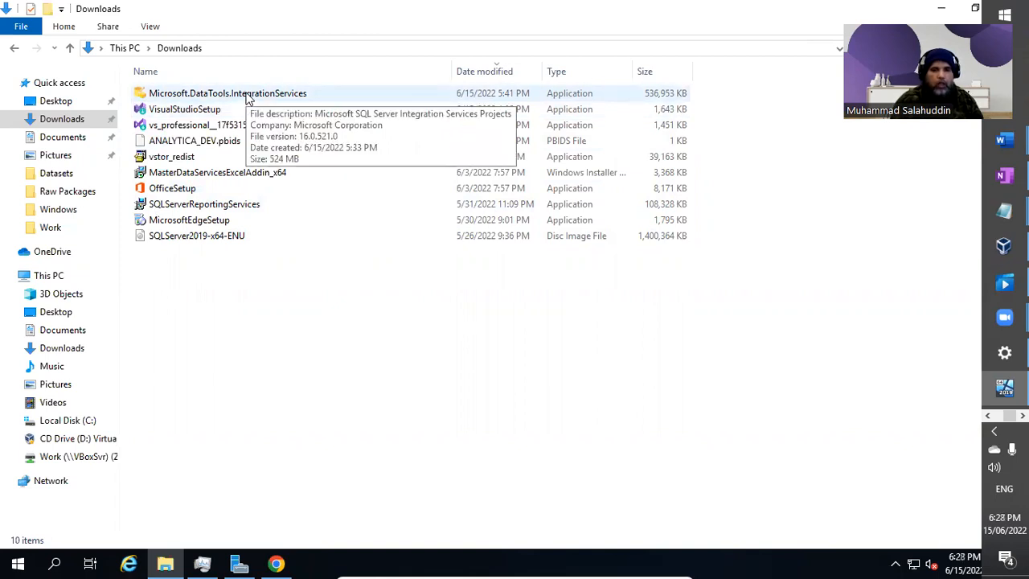
pyautogui.rightClick(246, 96)
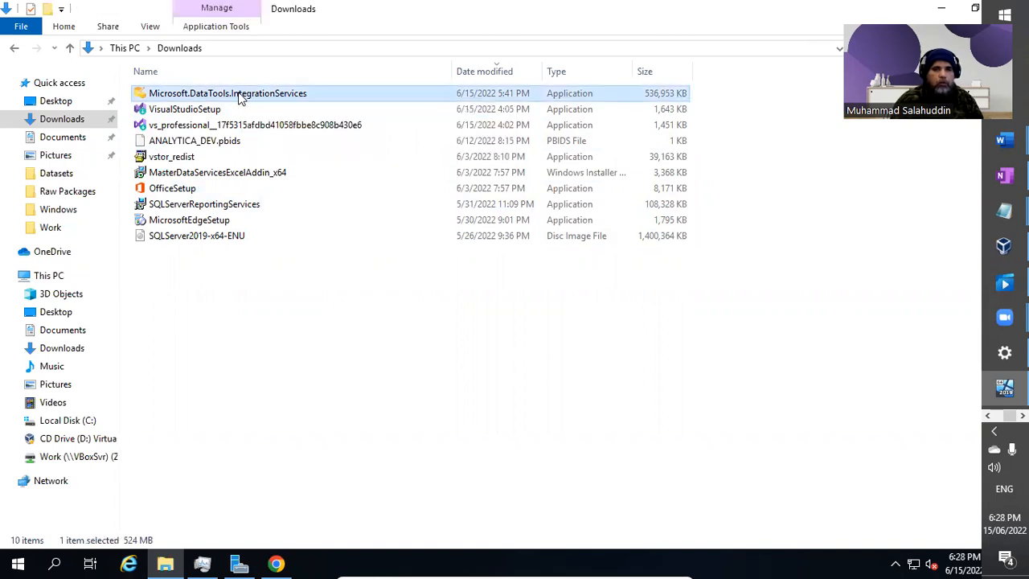
pyautogui.click(279, 120)
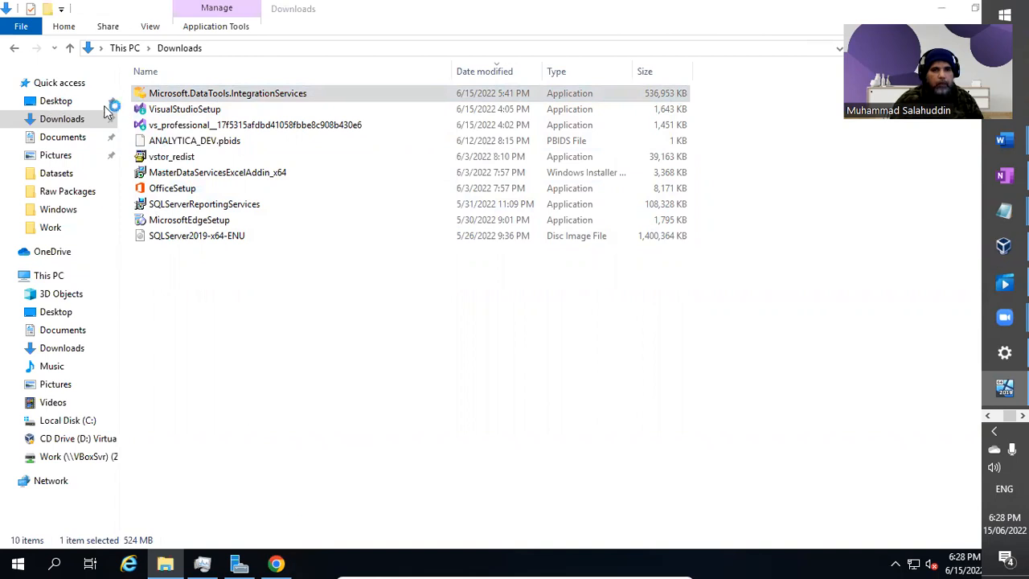
pyautogui.moveTo(272, 562)
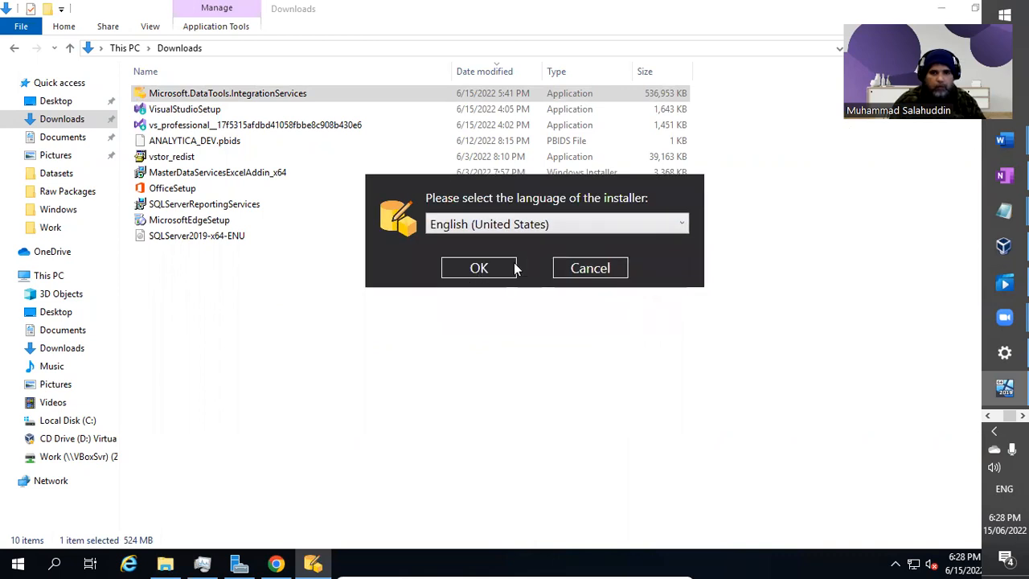
# Keep English (United States) and install Integration Services Projects into Visual Studio Community 2019.
pyautogui.click(515, 226)
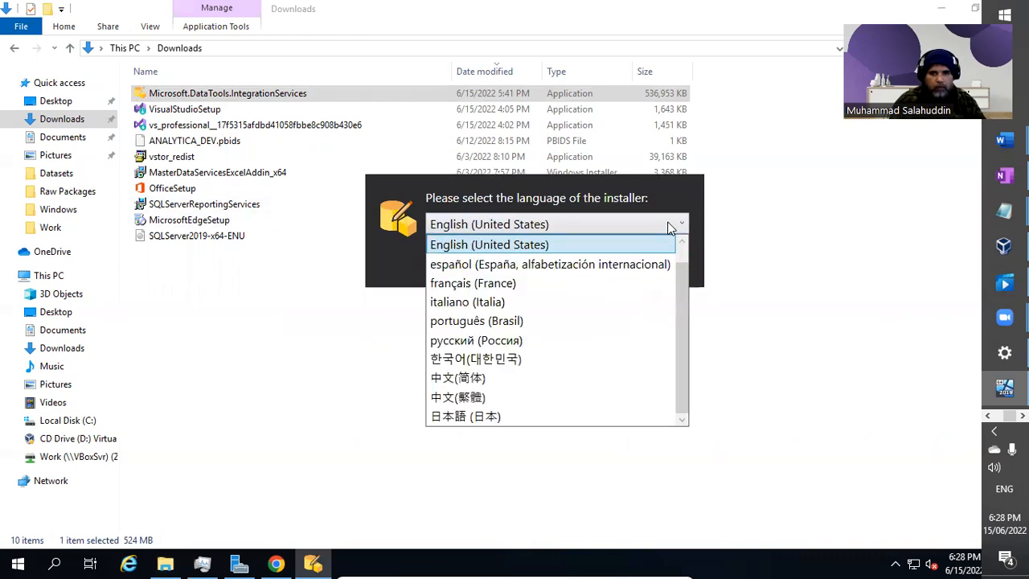
pyautogui.click(553, 244)
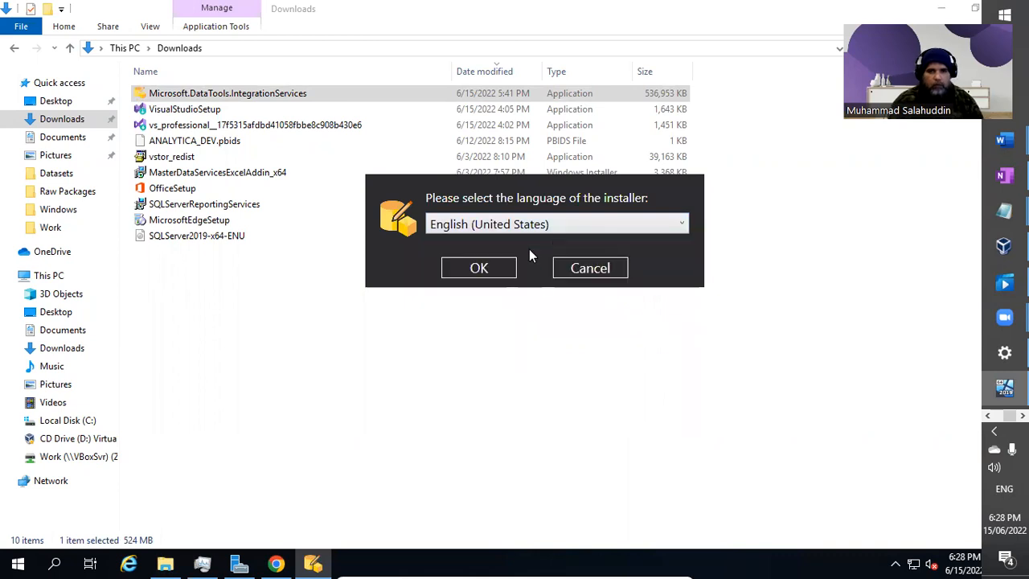
pyautogui.click(496, 273)
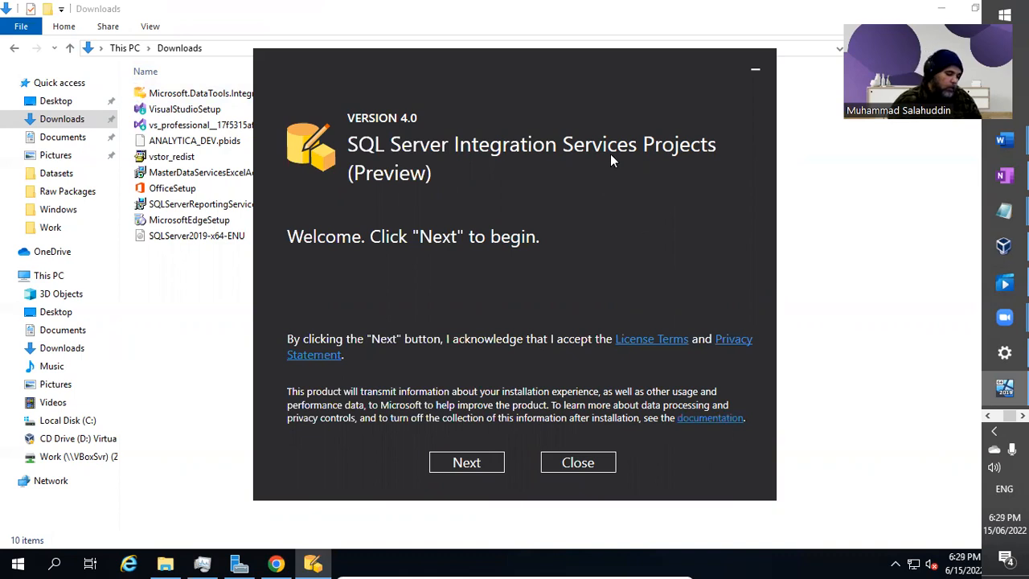
pyautogui.click(492, 467)
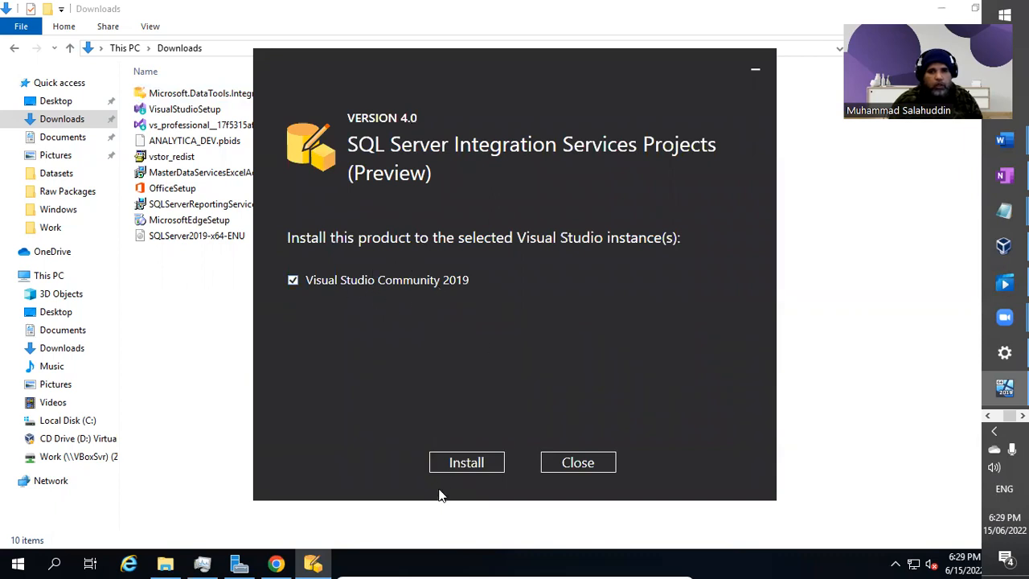
pyautogui.click(466, 464)
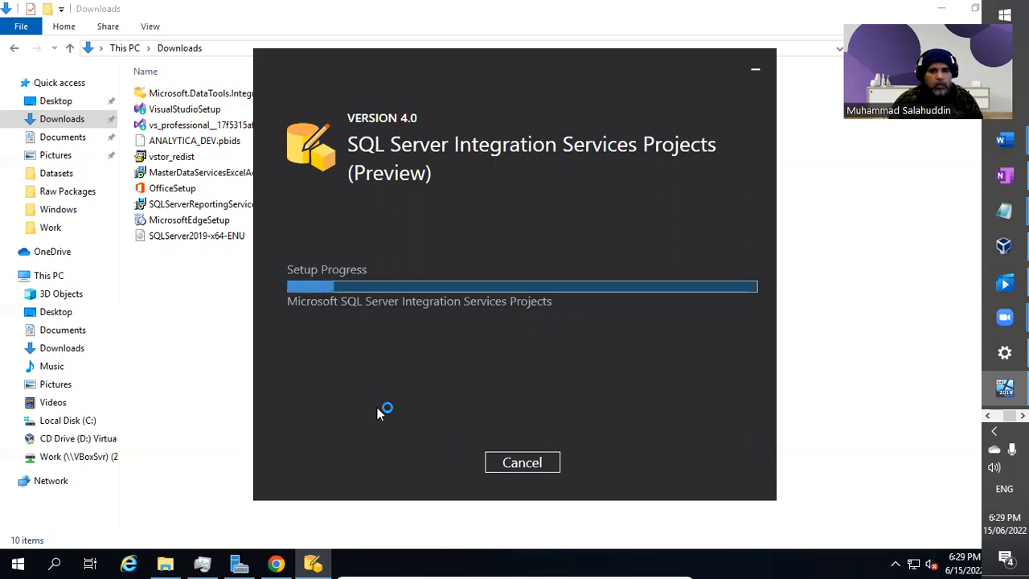
pyautogui.moveTo(622, 69); pyautogui.dragTo(608, 56)
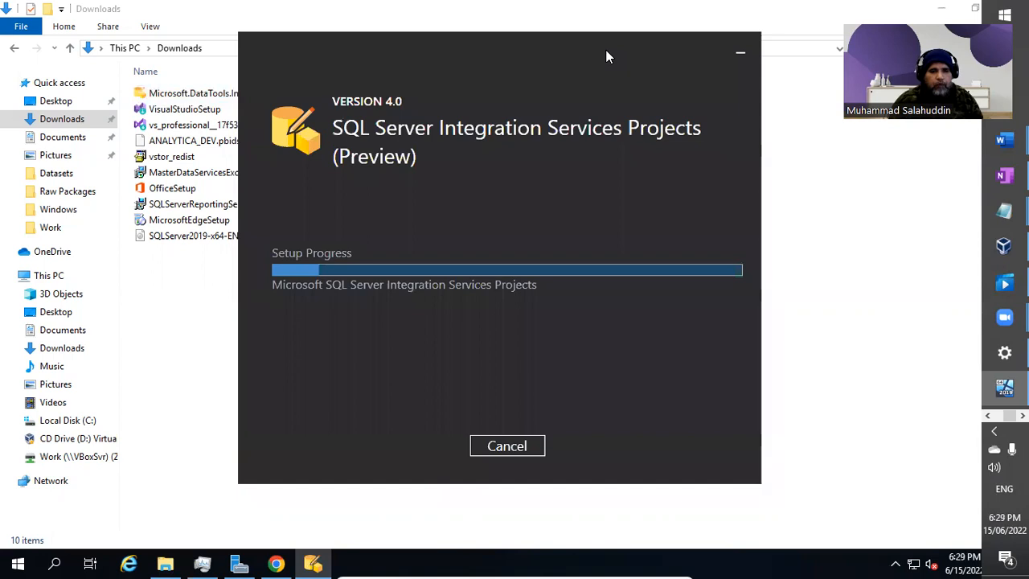
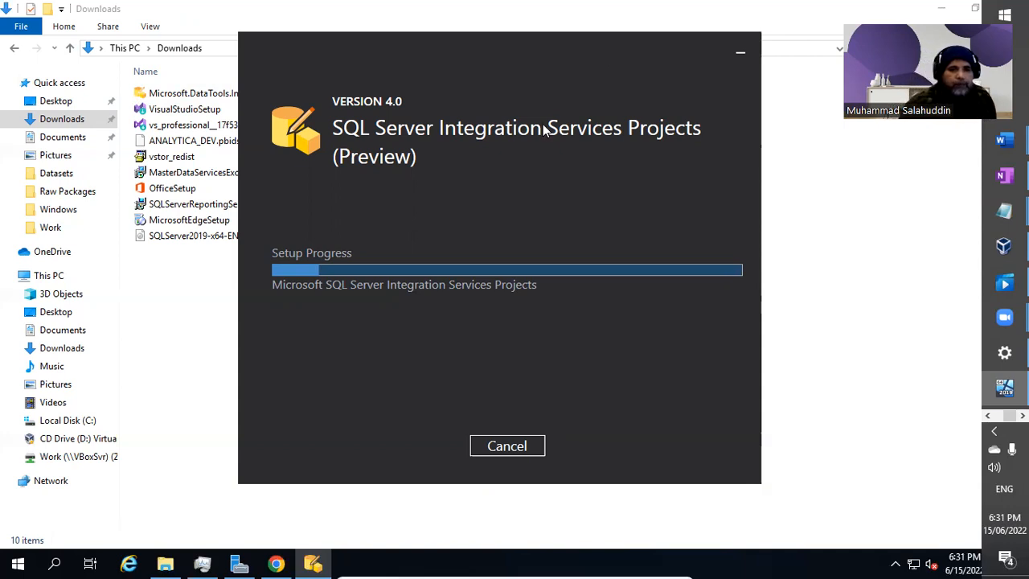
# Place the installer and Task Manager side by side and wait for SSIS Projects 4.0 setup to finish.
pyautogui.rightClick(574, 556)
pyautogui.click(477, 322)
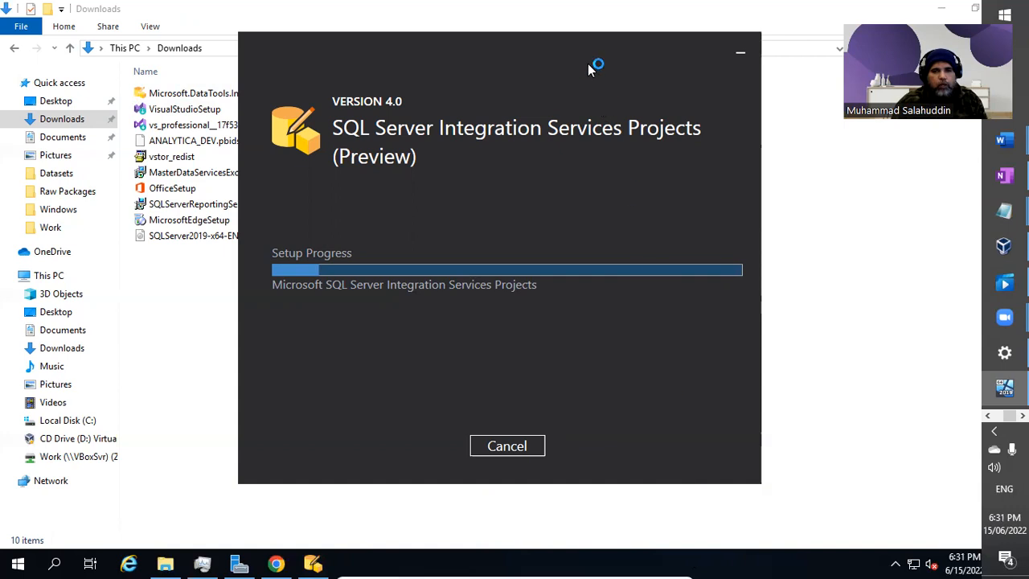
pyautogui.moveTo(606, 49); pyautogui.dragTo(561, 56)
pyautogui.hotkey('ctrl', 'shift', 'Escape')
pyautogui.moveTo(446, 37); pyautogui.dragTo(734, 76)
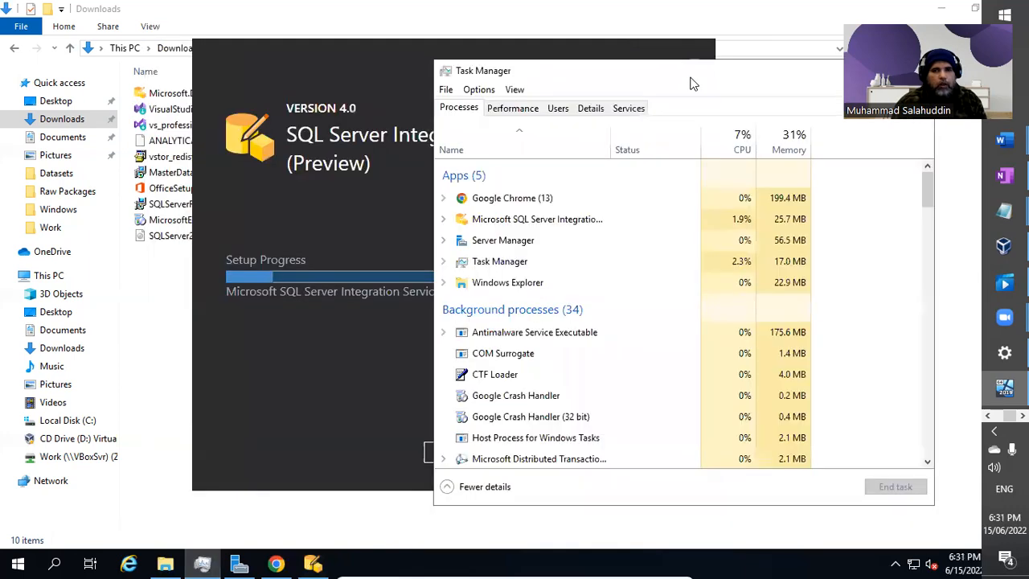
pyautogui.click(416, 55)
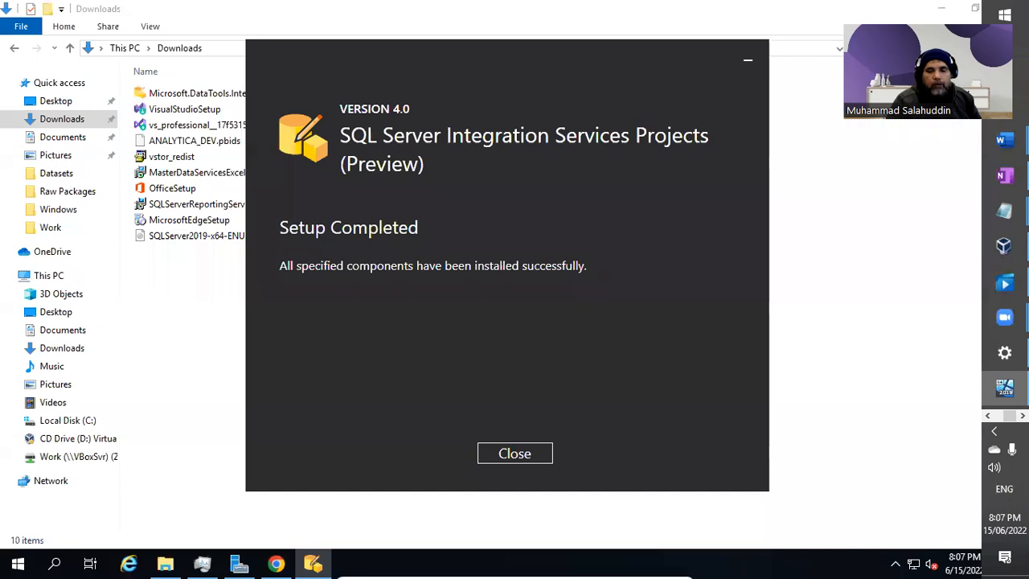
pyautogui.moveTo(505, 57); pyautogui.dragTo(526, 58)
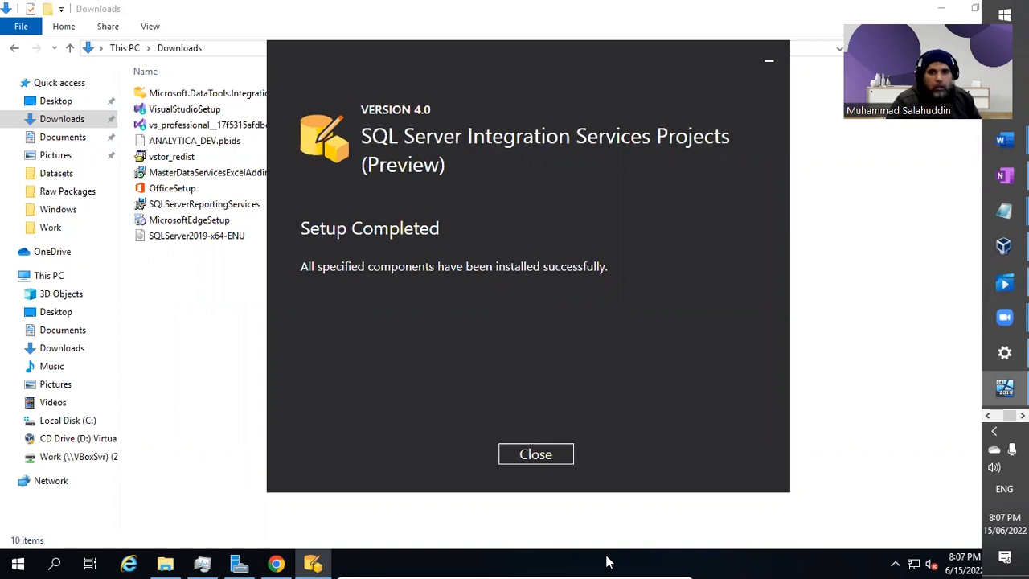
# Close the finished installer and refresh the Downloads folder.
pyautogui.click(562, 458)
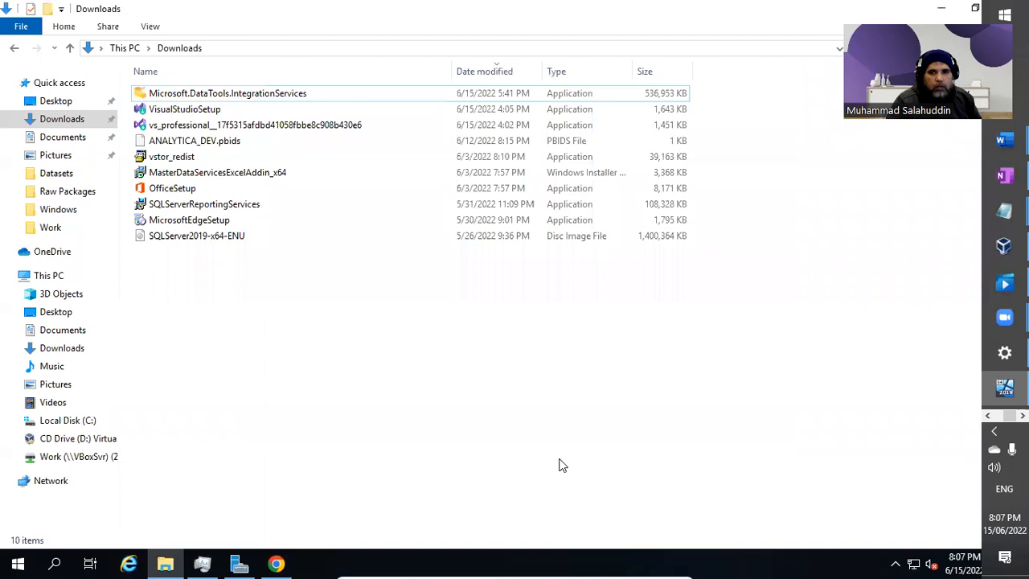
pyautogui.rightClick(344, 426)
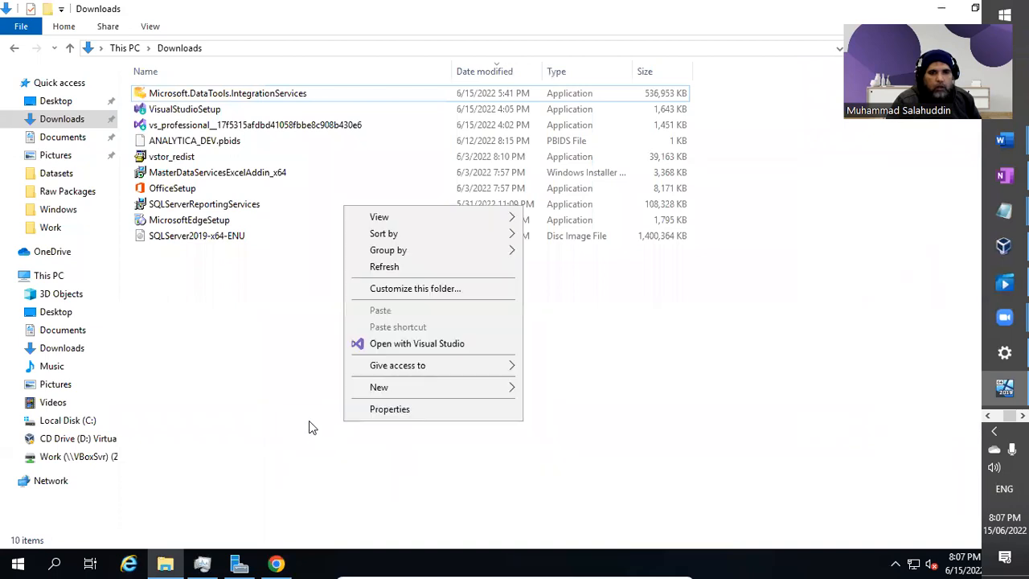
pyautogui.click(394, 268)
# Launch Visual Studio 2019 from the Start menu.
pyautogui.click(17, 563)
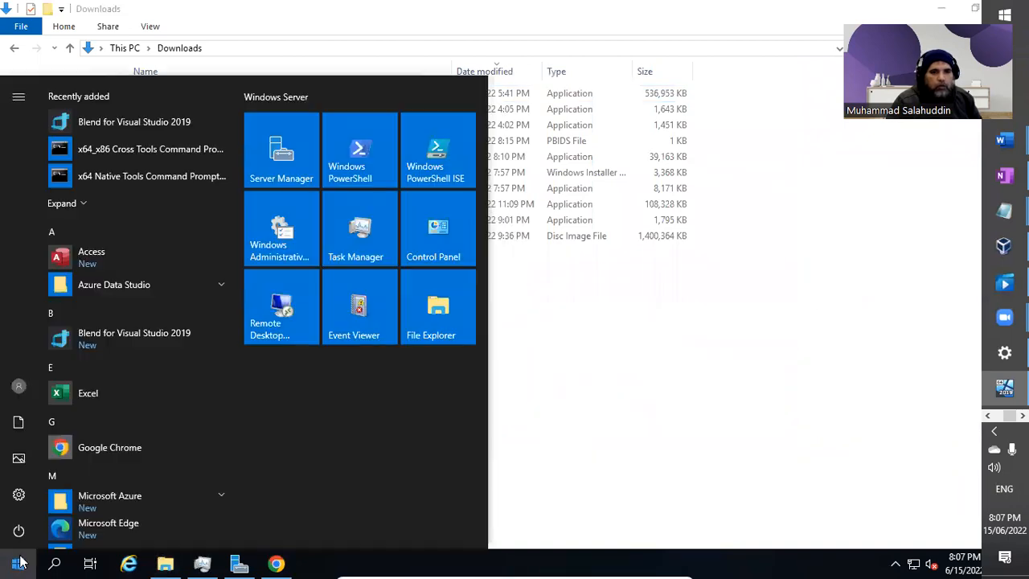
pyautogui.scroll(-8, 74, 502)
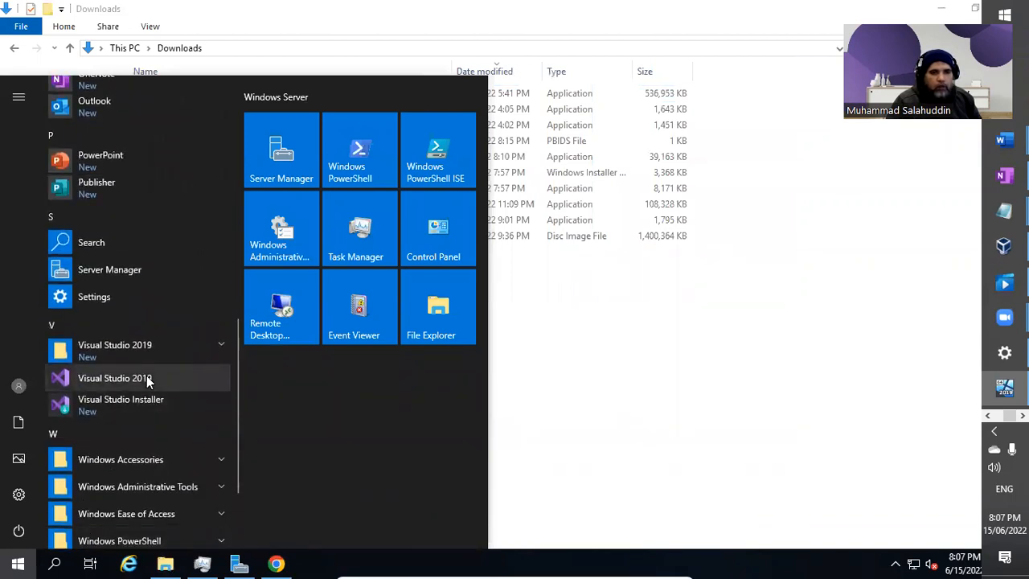
pyautogui.rightClick(146, 378)
pyautogui.press('Escape')
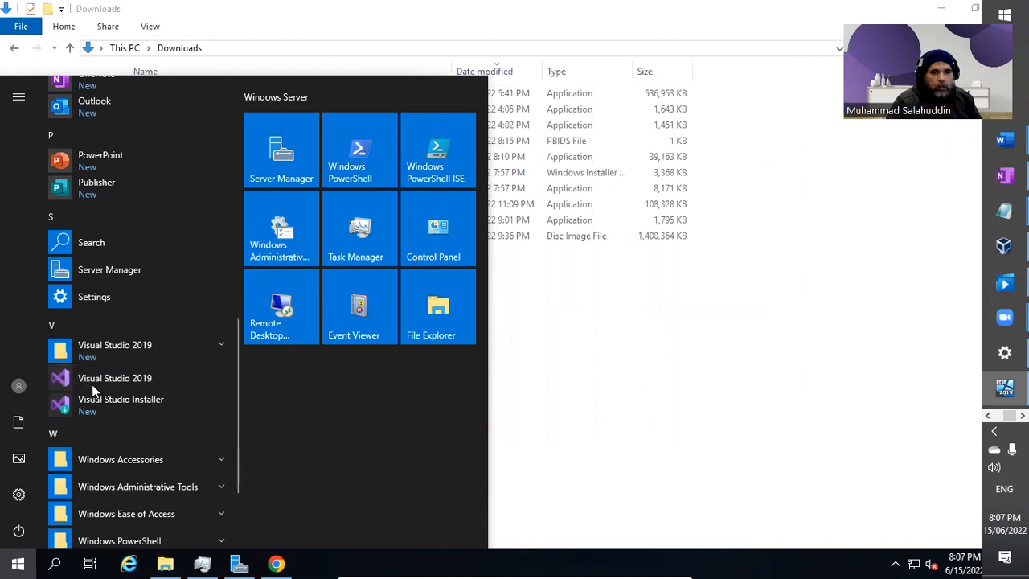
pyautogui.click(116, 382)
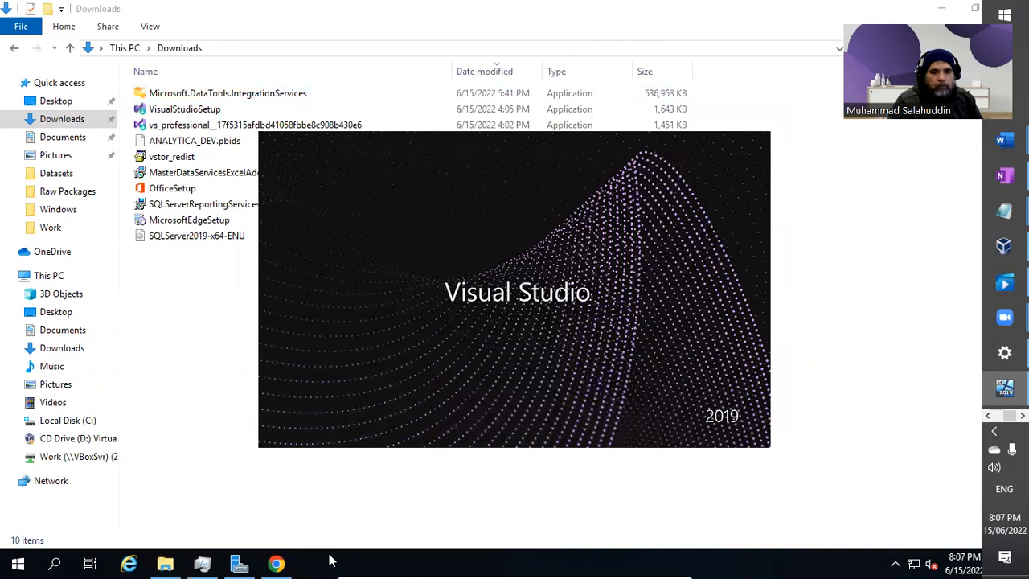
# Expand the Microsoft SQL Server Tools 18 folder in the Start menu.
pyautogui.click(18, 562)
pyautogui.scroll(-6, 239, 413)
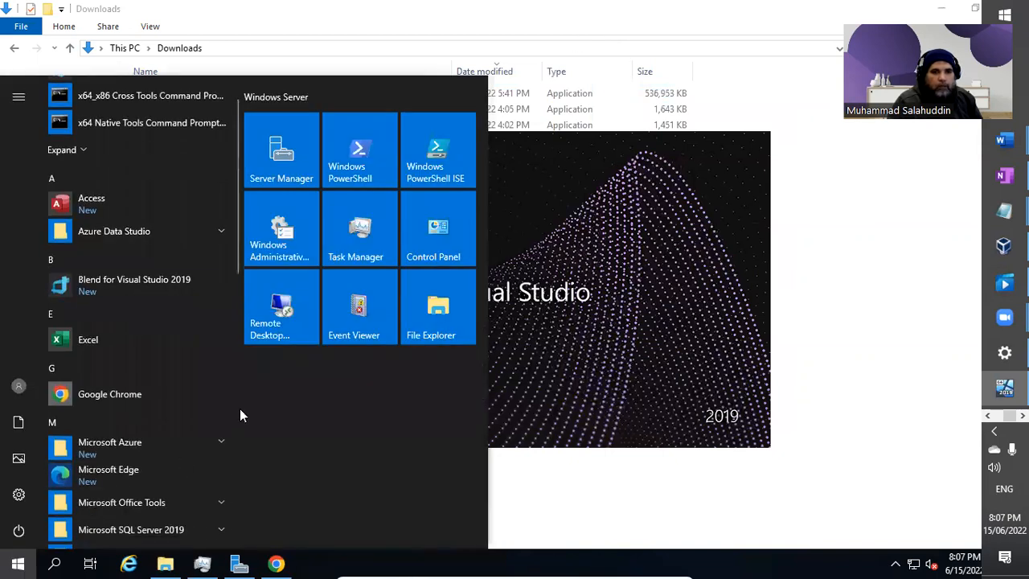
pyautogui.scroll(3, 233, 434)
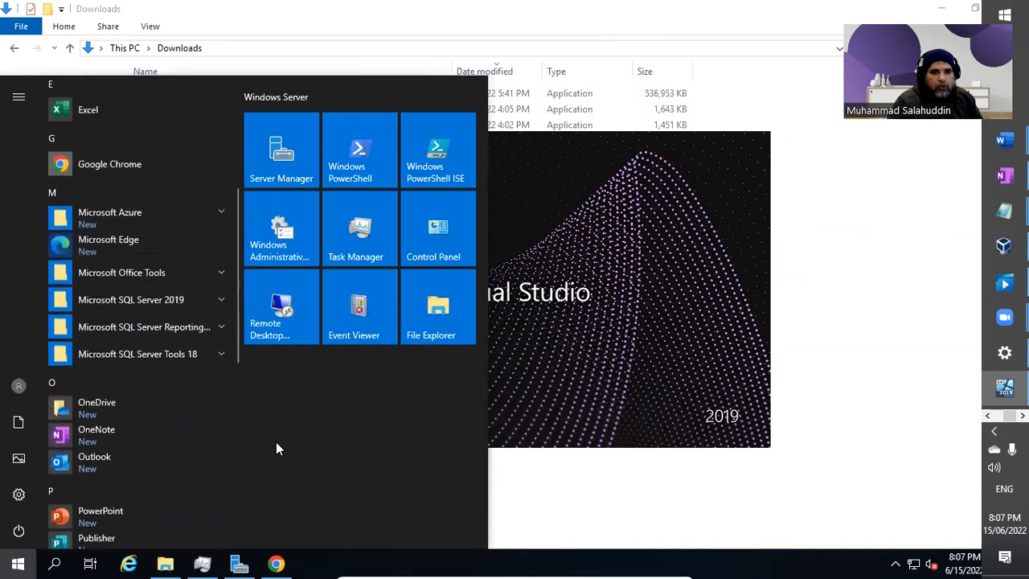
pyautogui.click(193, 358)
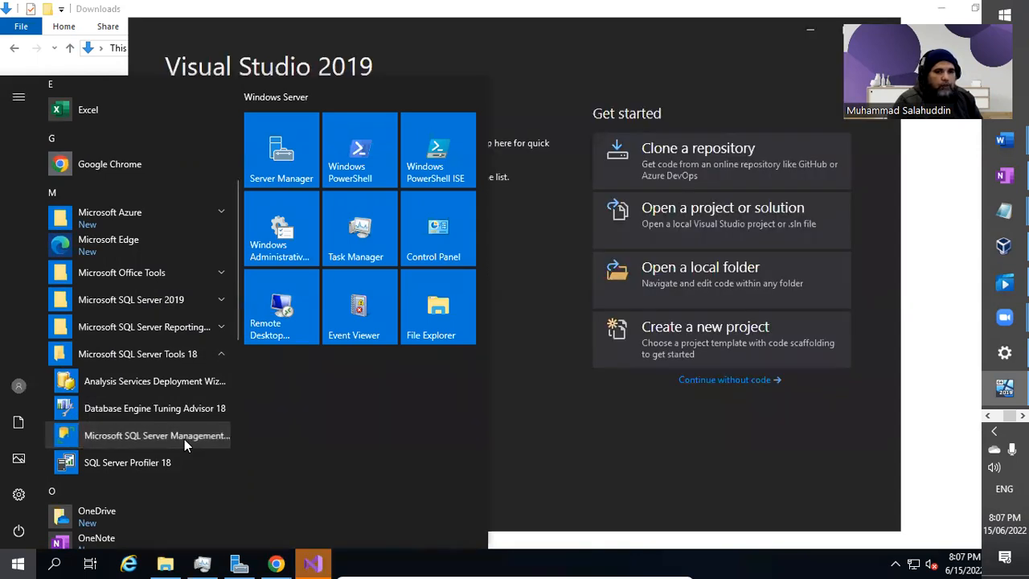
# Run SQL Server Management Studio 18 as administrator.
pyautogui.rightClick(184, 439)
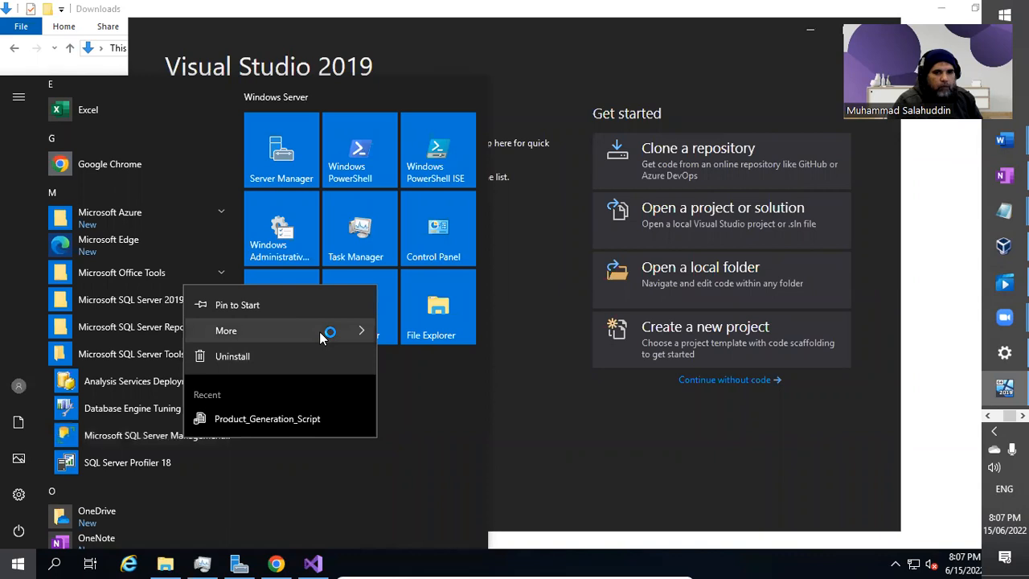
pyautogui.moveTo(319, 337)
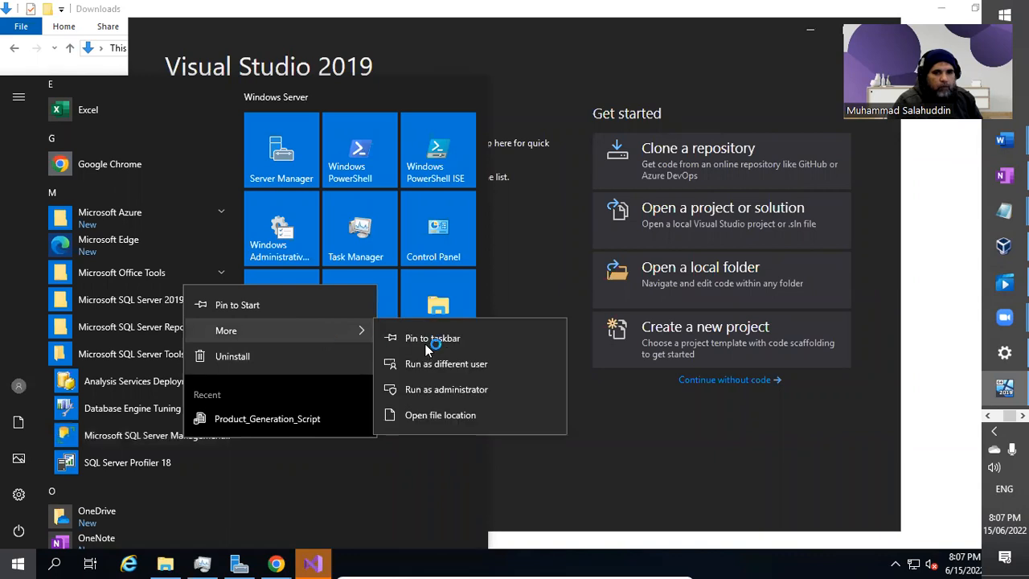
pyautogui.click(468, 392)
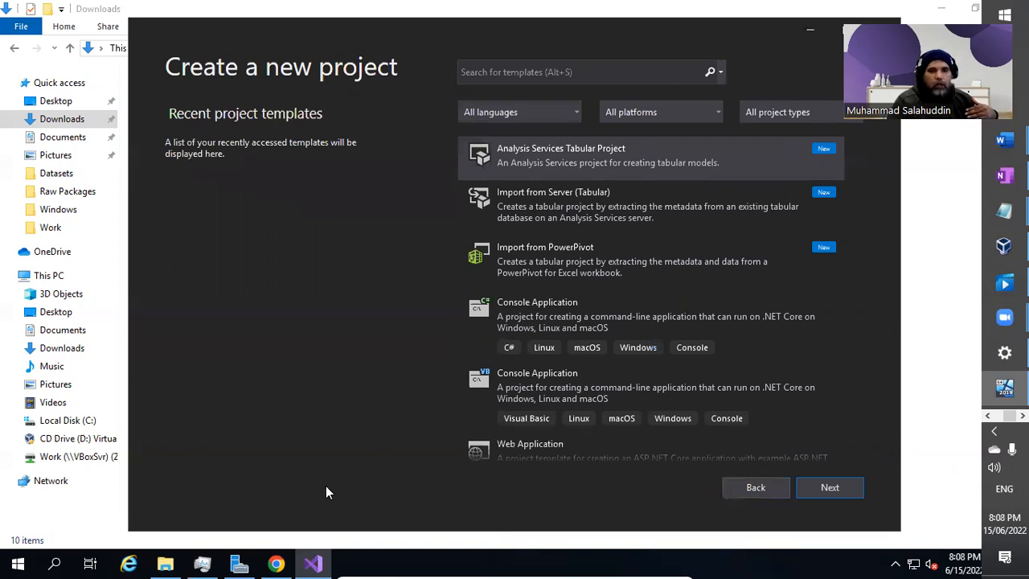
# Change Task Manager's CPU performance graph to show one graph per logical processor.
pyautogui.click(217, 562)
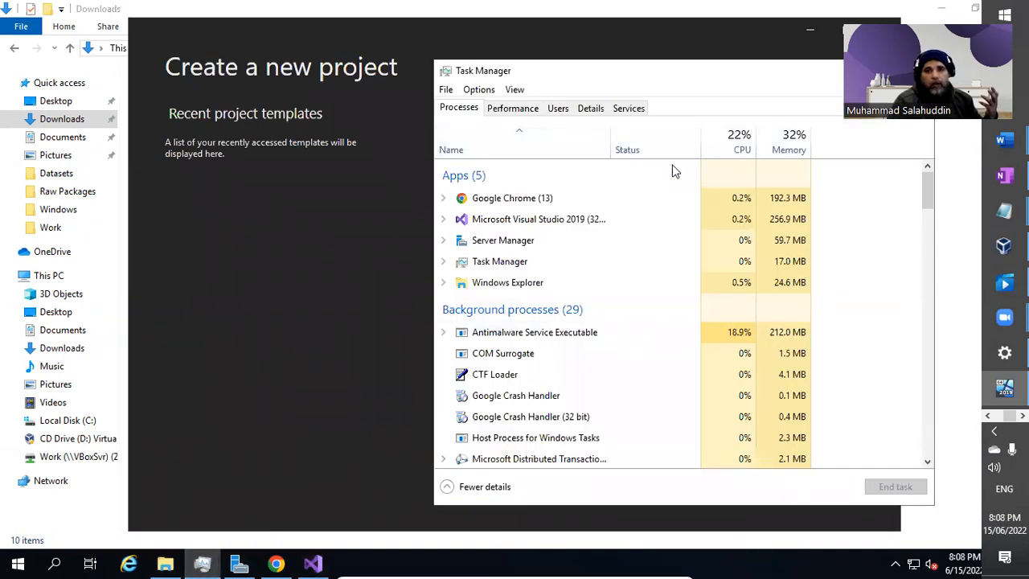
pyautogui.click(506, 110)
pyautogui.rightClick(737, 208)
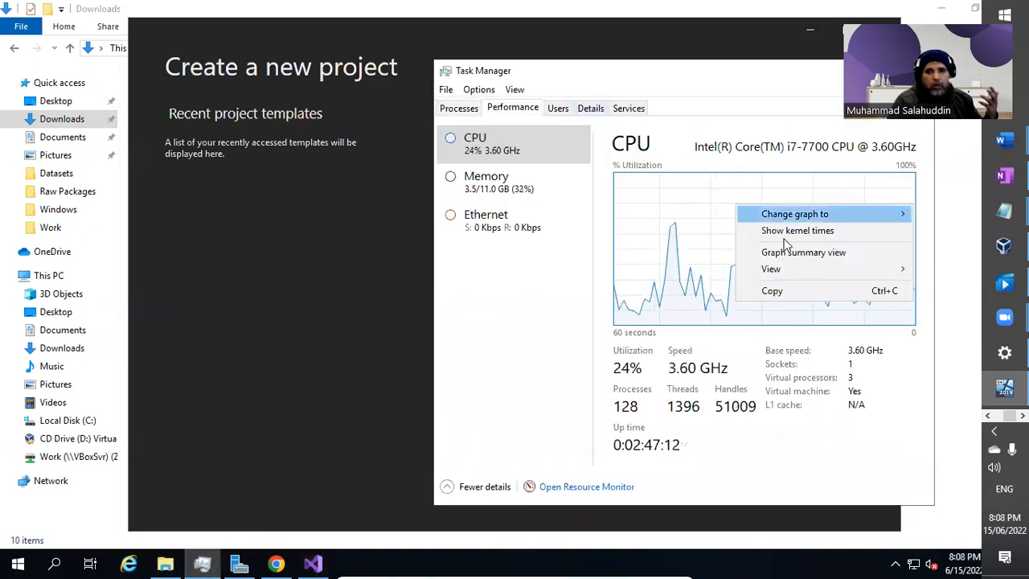
pyautogui.moveTo(876, 272)
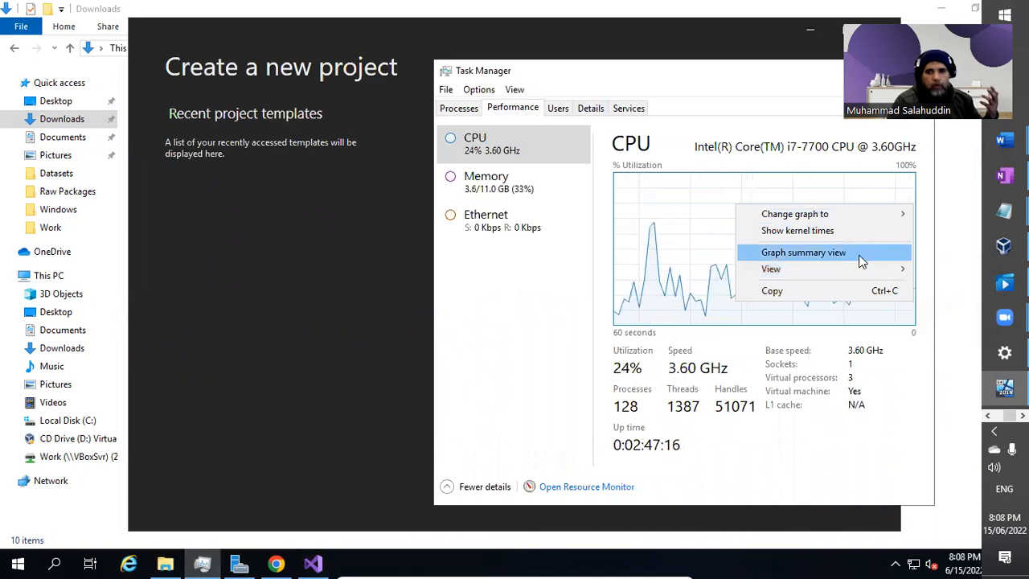
pyautogui.click(803, 253)
pyautogui.doubleClick(562, 180)
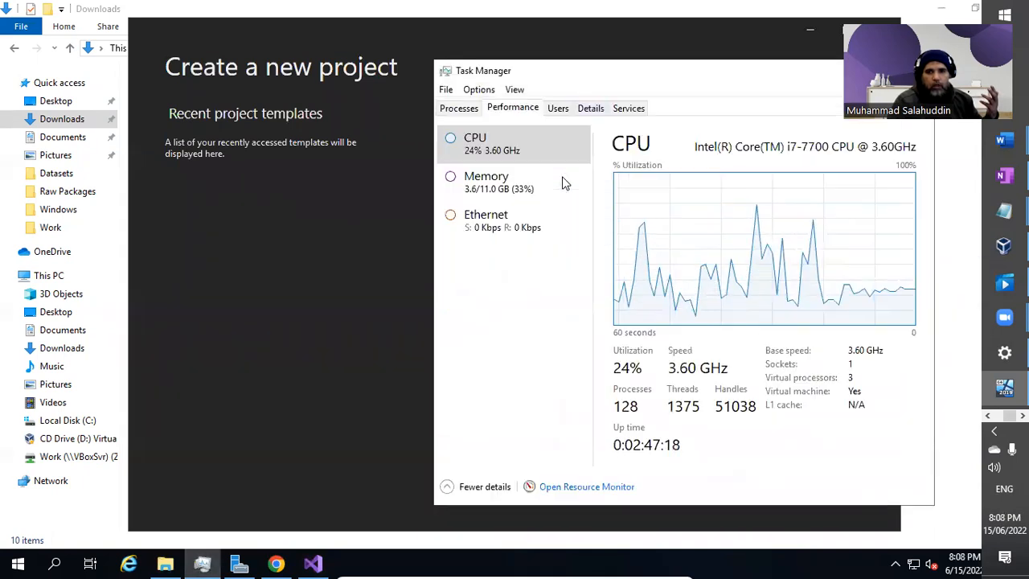
pyautogui.rightClick(685, 228)
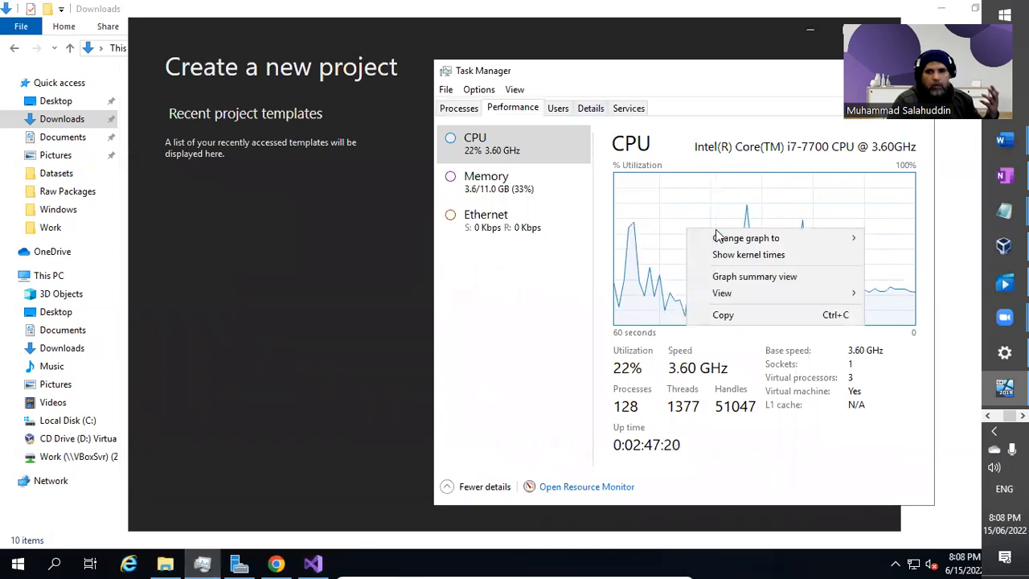
pyautogui.moveTo(747, 237)
pyautogui.click(890, 253)
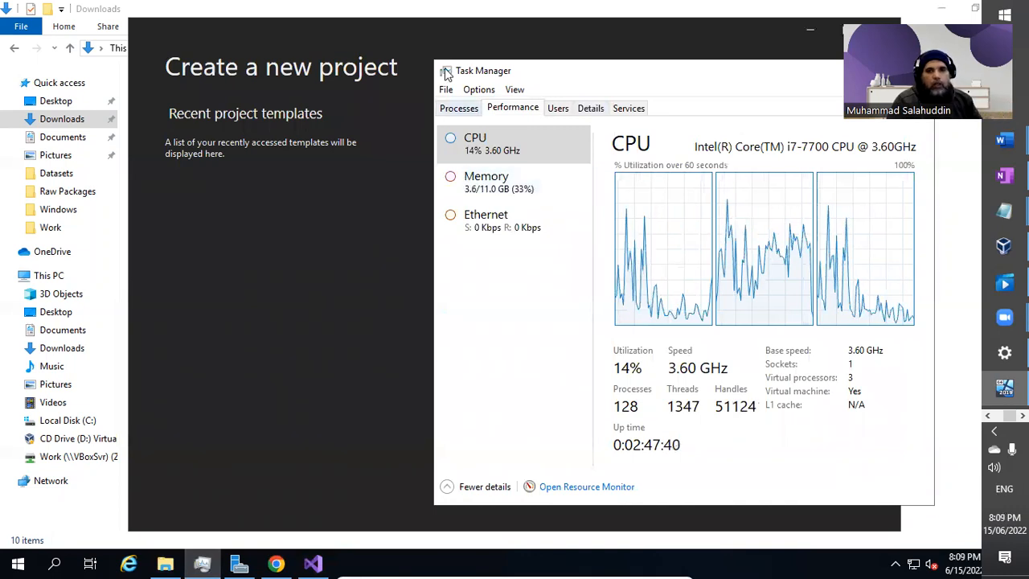
# Search the templates for 'Integrat' and choose the Integration Services Project template.
pyautogui.click(450, 40)
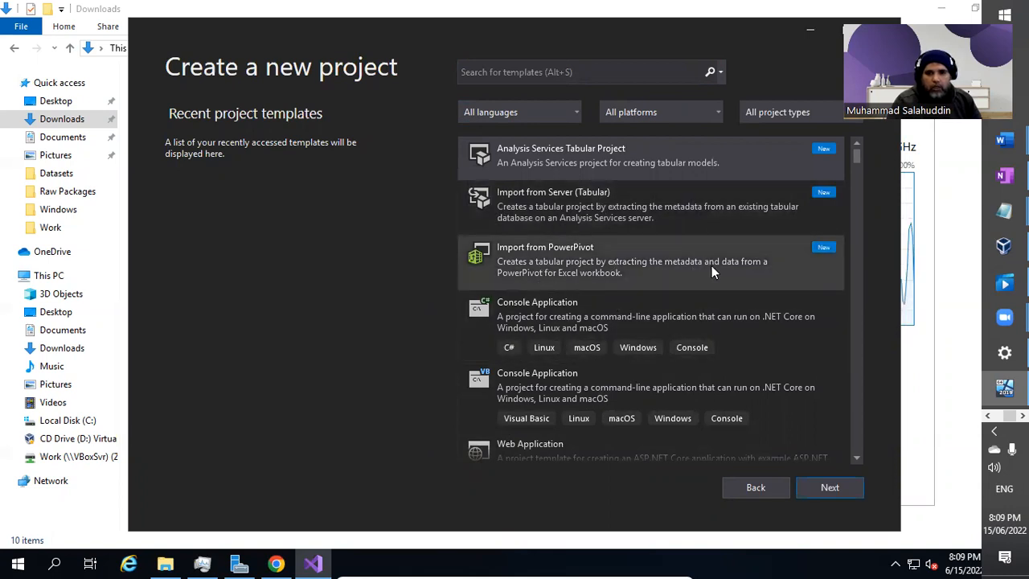
pyautogui.click(563, 72)
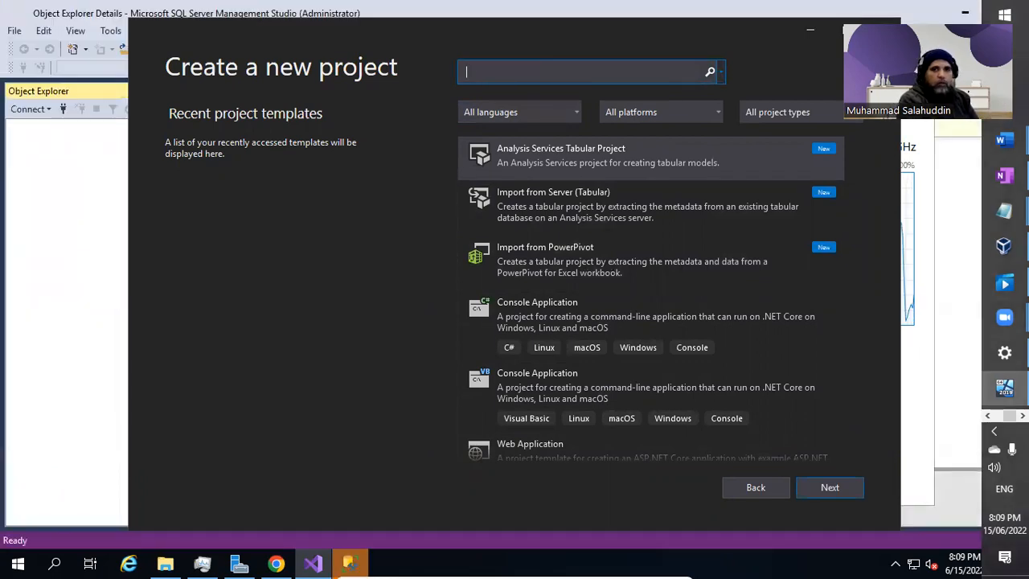
pyautogui.write('Integr')
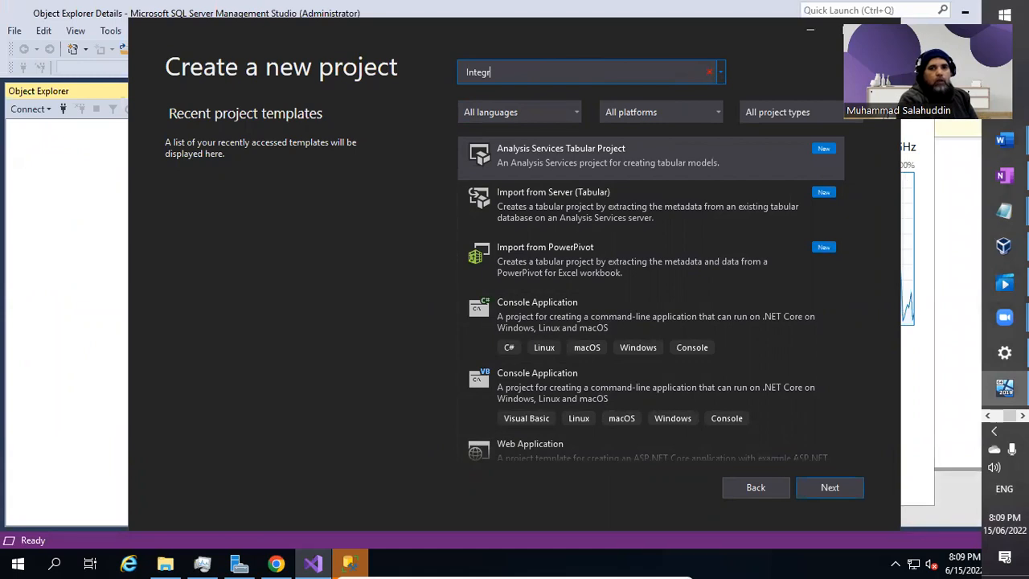
pyautogui.write('atiuo')
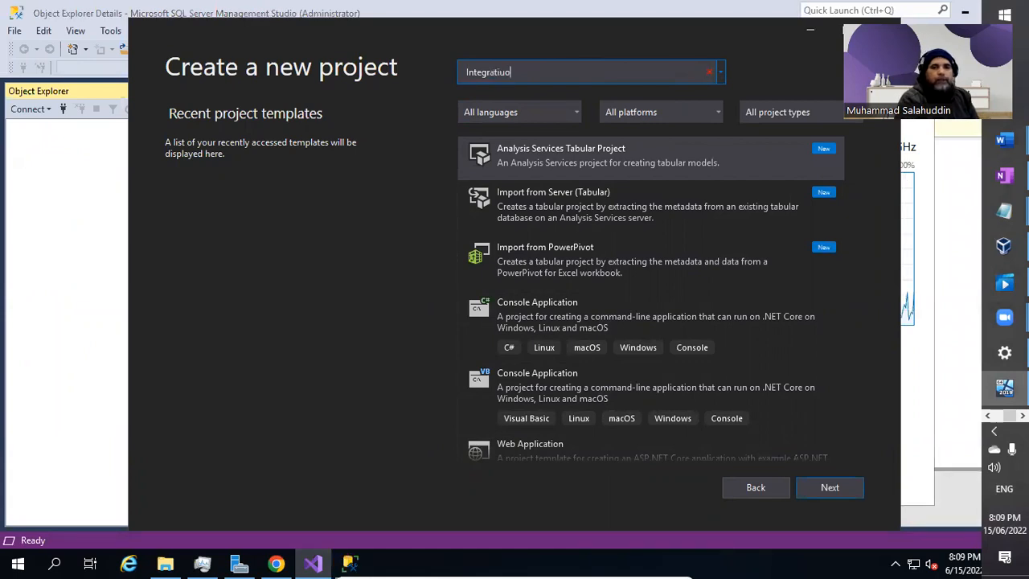
pyautogui.press('BackSpace')
pyautogui.press('BackSpace')
pyautogui.press('BackSpace')
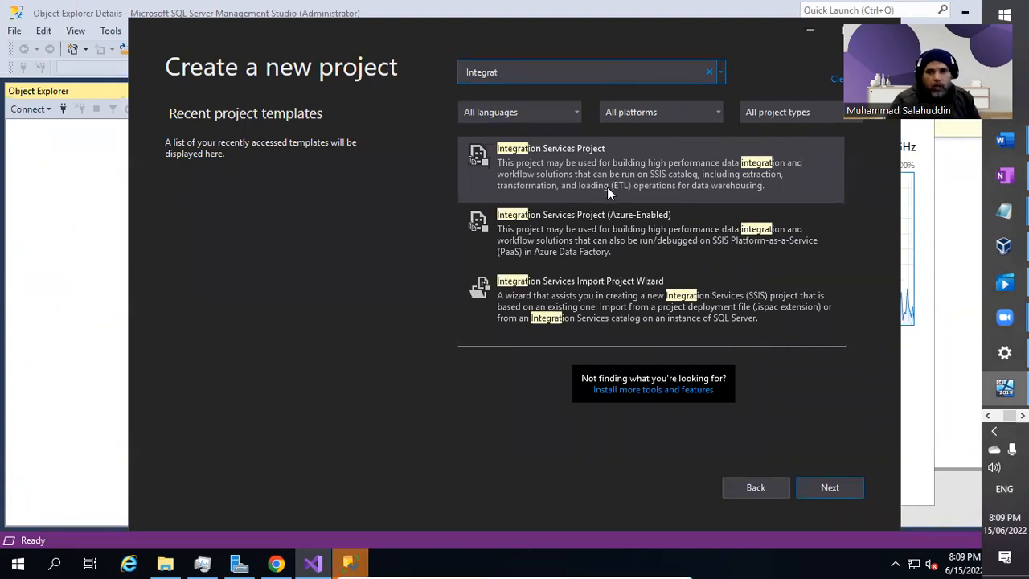
pyautogui.doubleClick(644, 181)
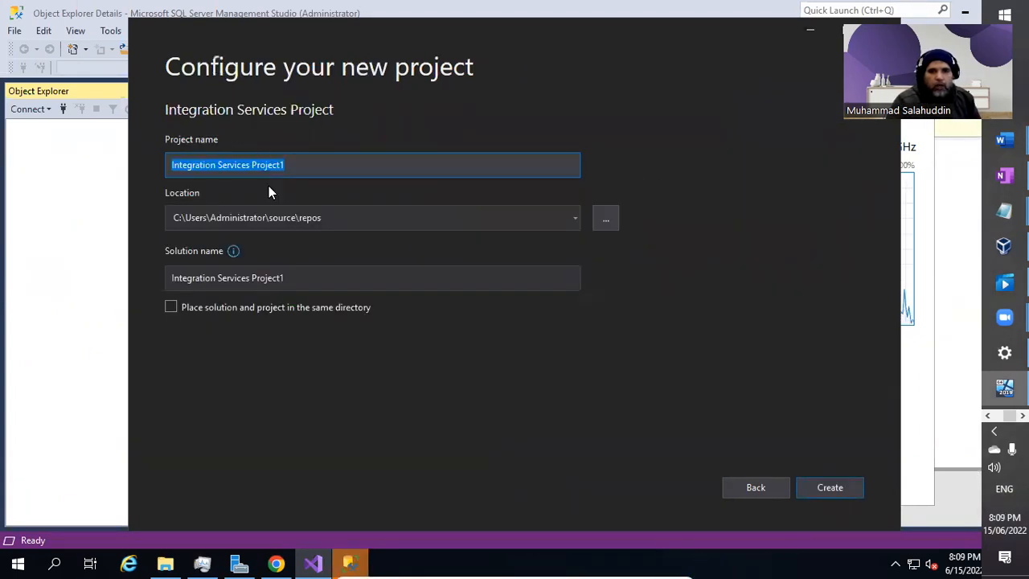
# Create and open a new folder named ETL_FRAMEWORK under C:\Work in the location browser.
pyautogui.click(605, 219)
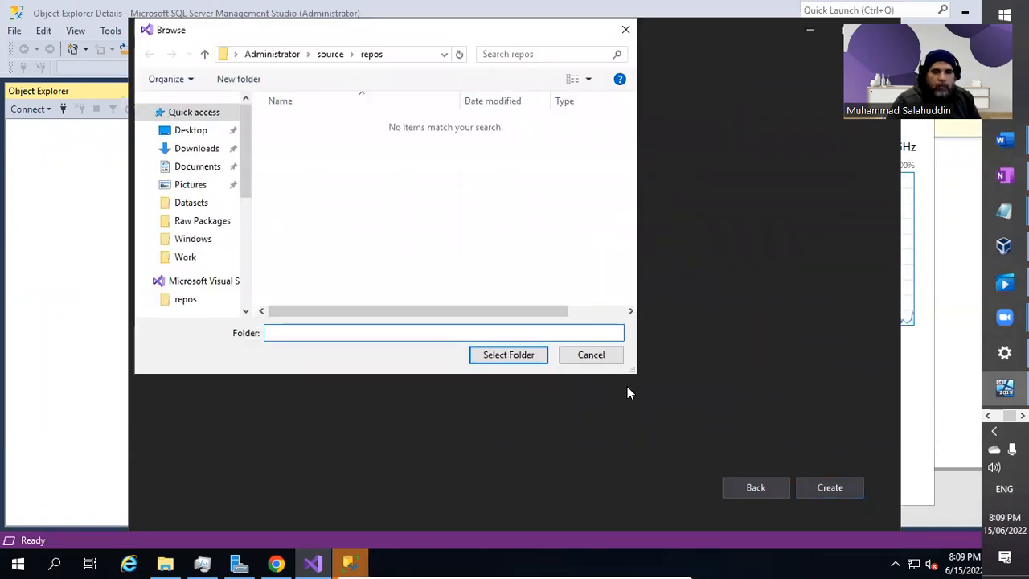
pyautogui.moveTo(635, 371); pyautogui.dragTo(727, 498)
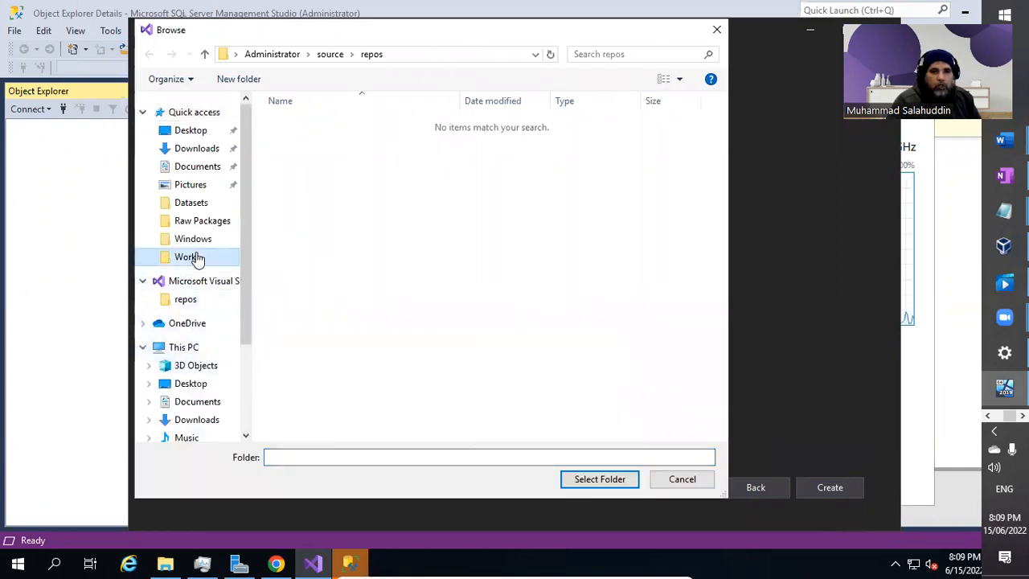
pyautogui.click(192, 257)
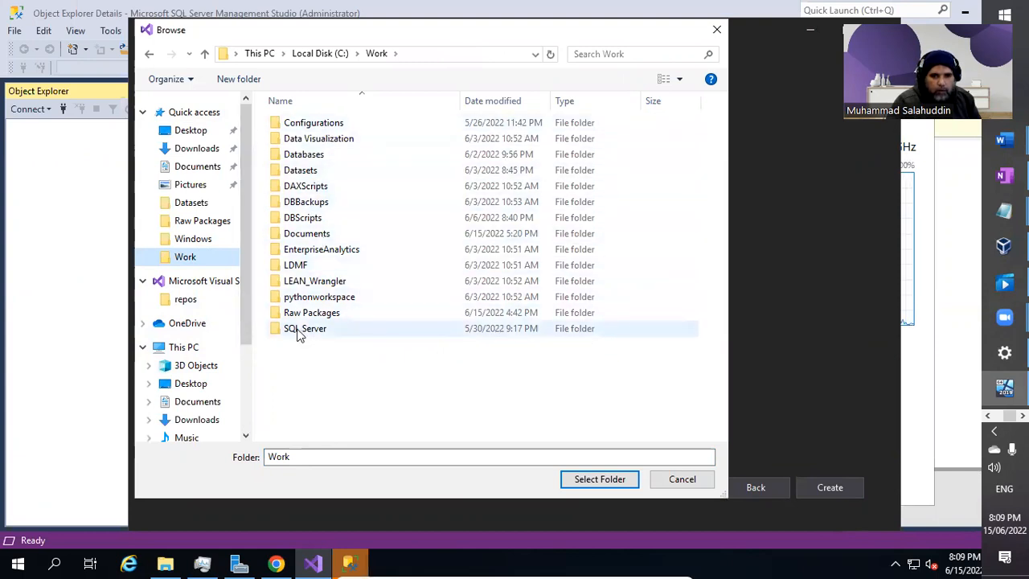
pyautogui.click(237, 84)
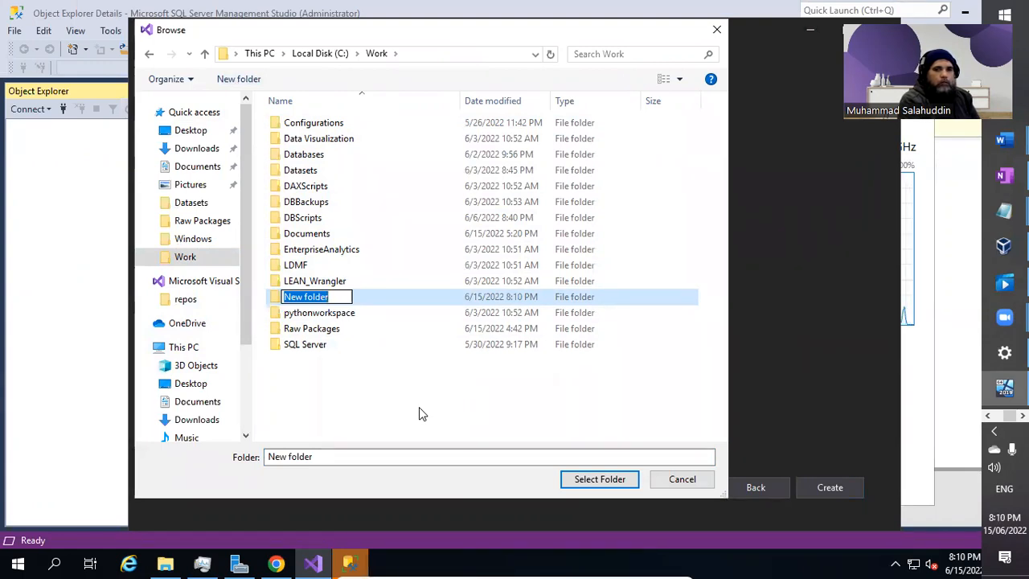
pyautogui.write('ETL')
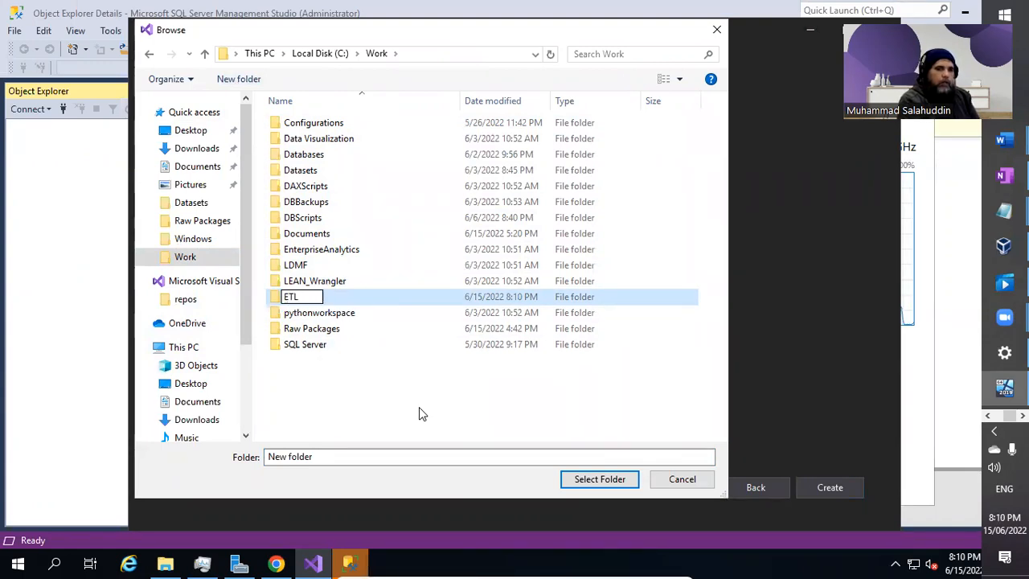
pyautogui.write('_FR')
pyautogui.write('AMEE')
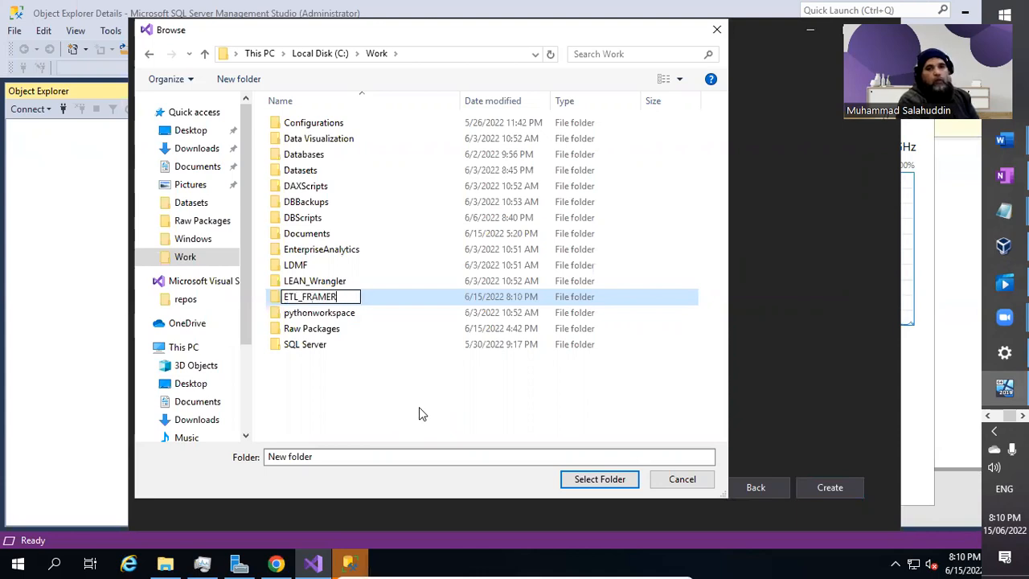
pyautogui.press('BackSpace')
pyautogui.write('WORK')
pyautogui.press('Return')
pyautogui.press('Return')
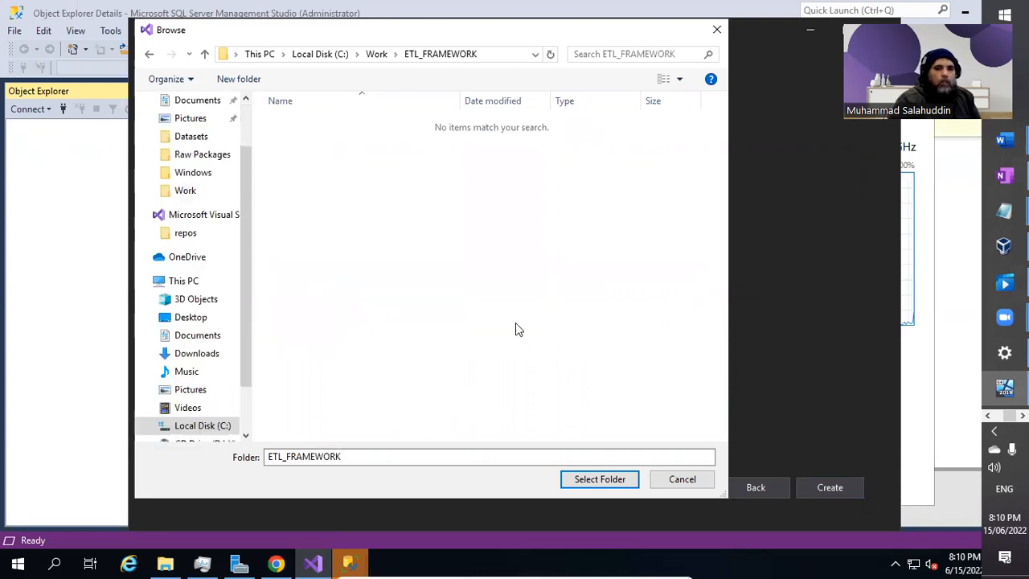
# Use C:\Work\ETL_FRAMEWORK\ as location and type the project name PRJ_PERSONAL_INFORMATION.
pyautogui.click(619, 482)
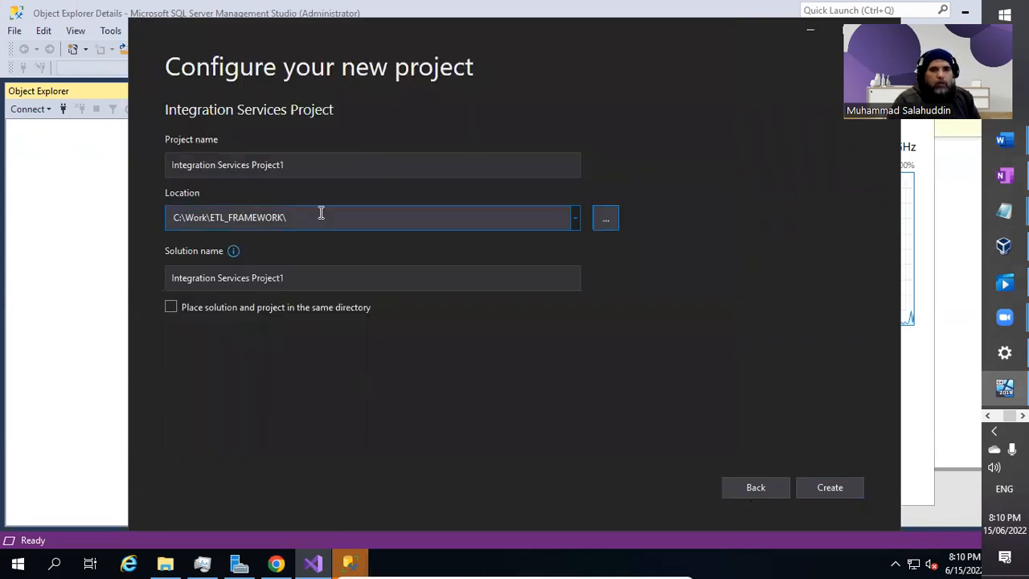
pyautogui.click(384, 167)
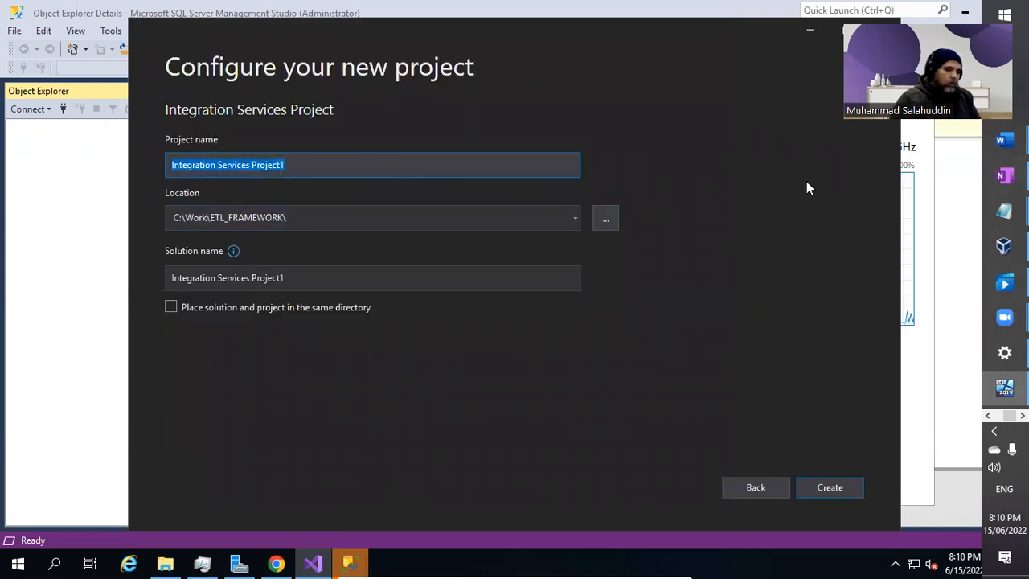
pyautogui.write('PRJ')
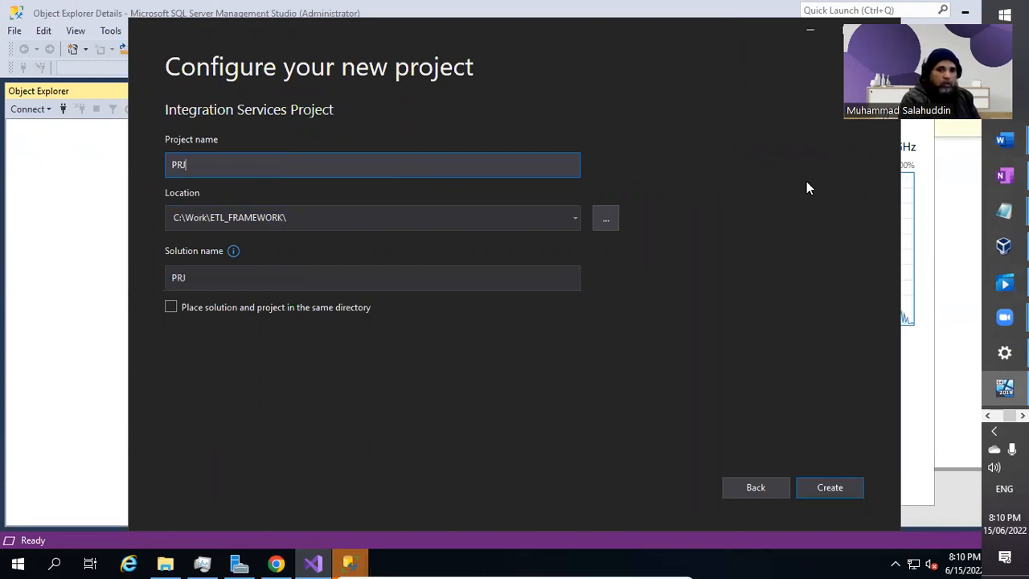
pyautogui.write('_')
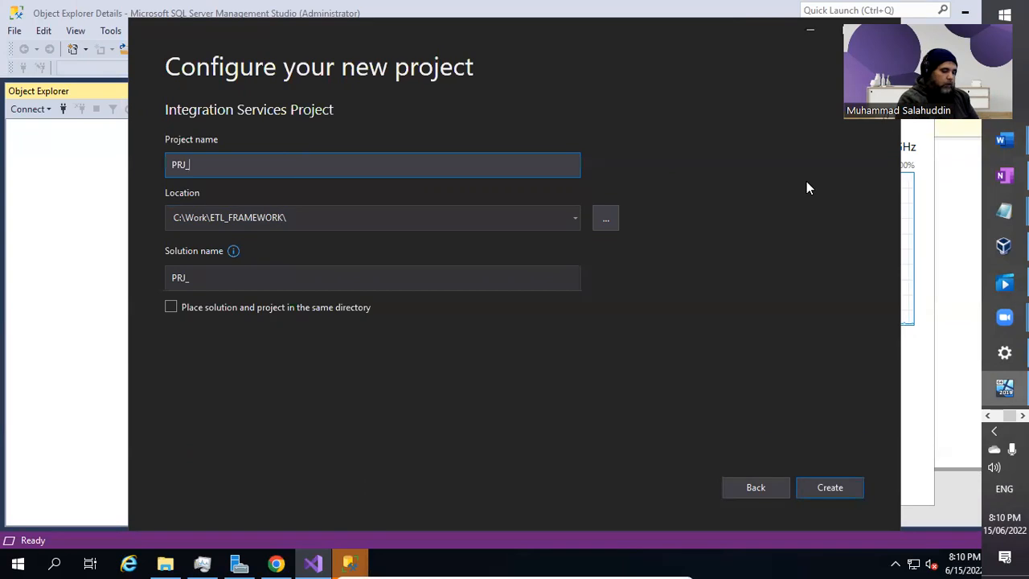
pyautogui.write('PERSONAL')
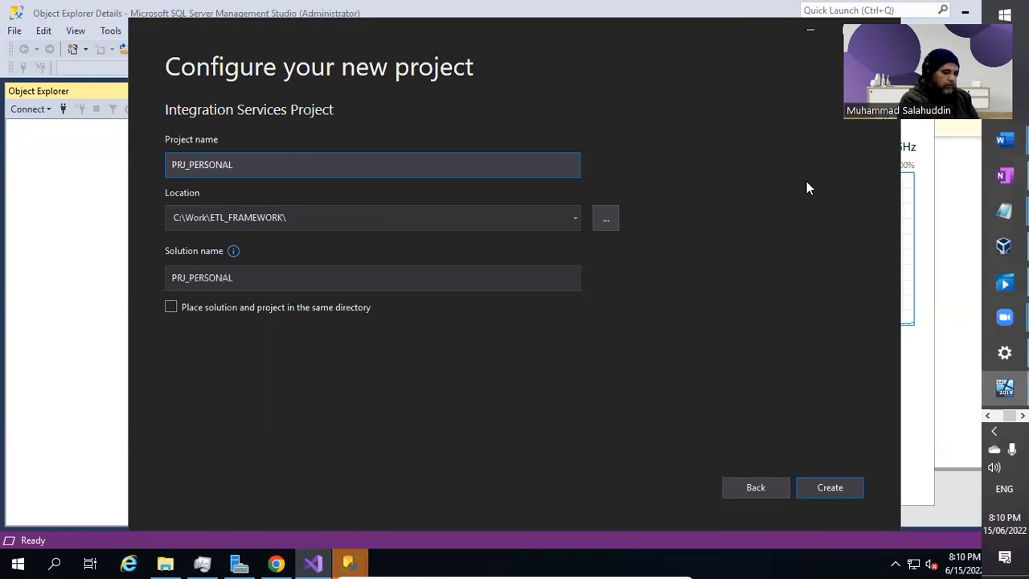
pyautogui.write('_IOFN')
pyautogui.press('BackSpace')
pyautogui.press('BackSpace')
pyautogui.press('BackSpace')
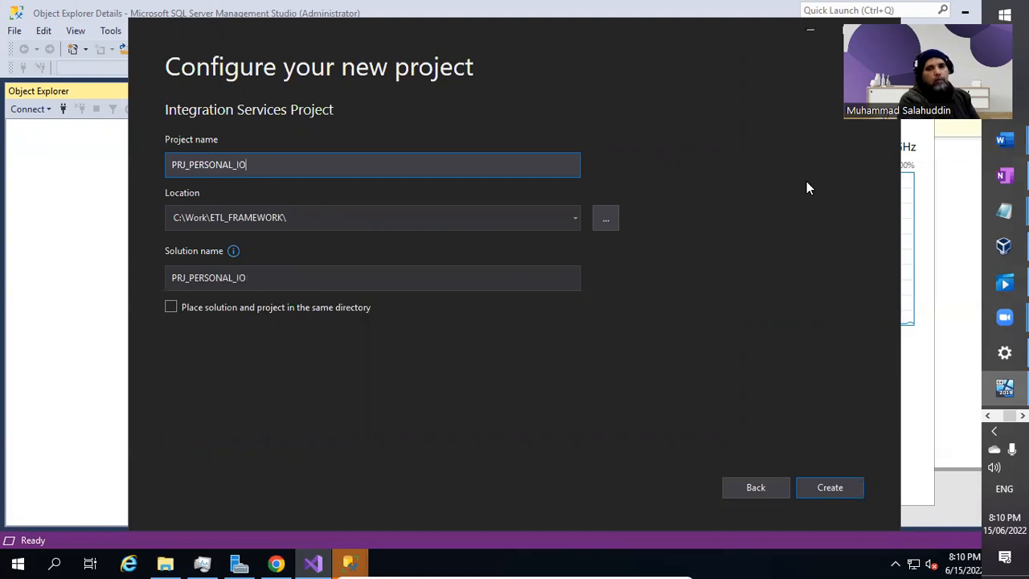
pyautogui.write('NFORMATION')
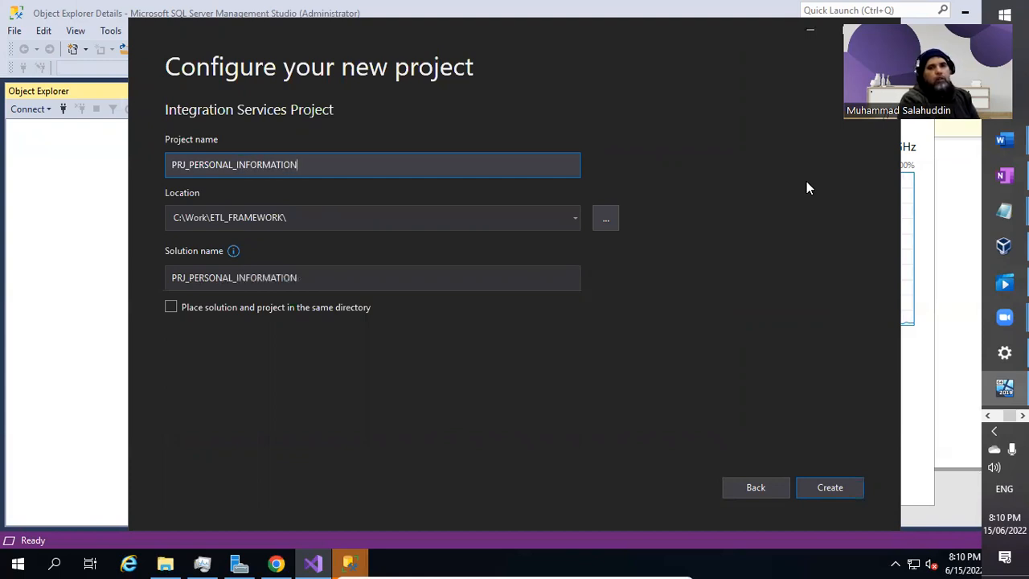
# Replace PERSONAL in the project name with HUMAN_RESOURCE.
pyautogui.click(199, 165)
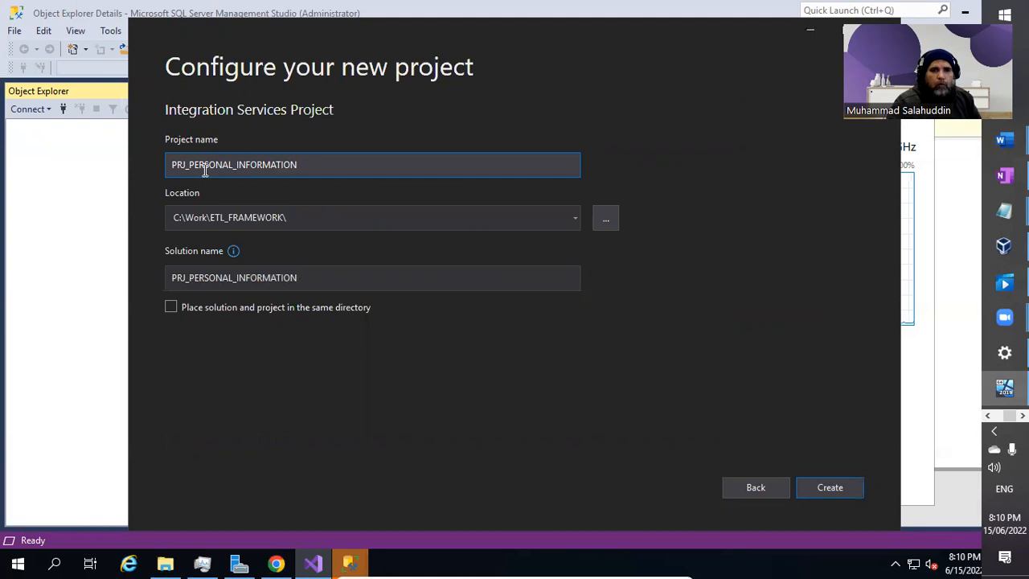
pyautogui.press('Left')
pyautogui.press('Left')
pyautogui.hotkey('shift', 'Right')
pyautogui.hotkey('shift', 'Right')
pyautogui.hotkey('shift', 'Right')
pyautogui.hotkey('shift', 'Right')
pyautogui.hotkey('shift', 'Right')
pyautogui.hotkey('shift', 'Right')
pyautogui.hotkey('shift', 'Right')
pyautogui.hotkey('shift', 'Right')
pyautogui.hotkey('shift', 'Right')
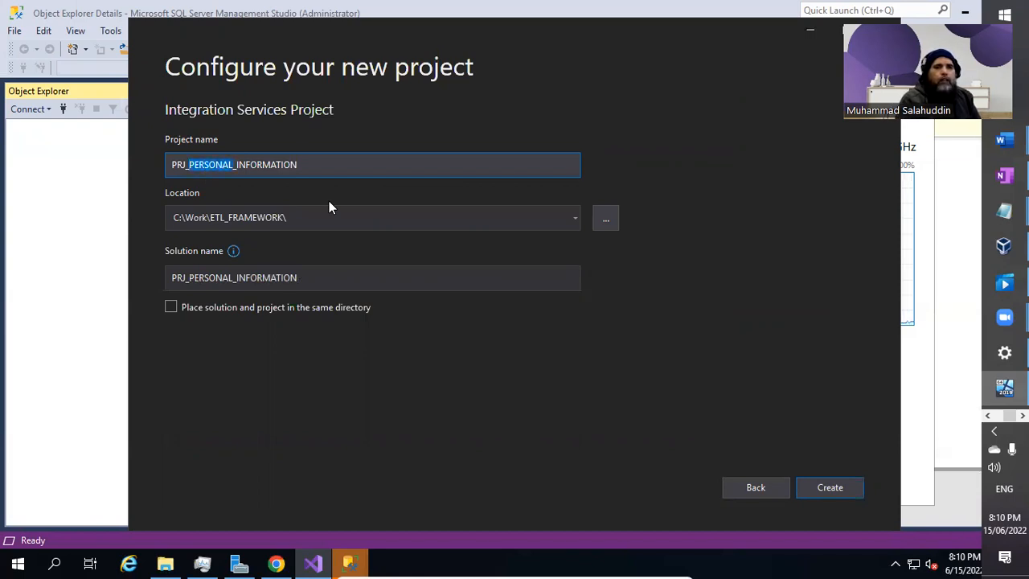
pyautogui.press('BackSpace')
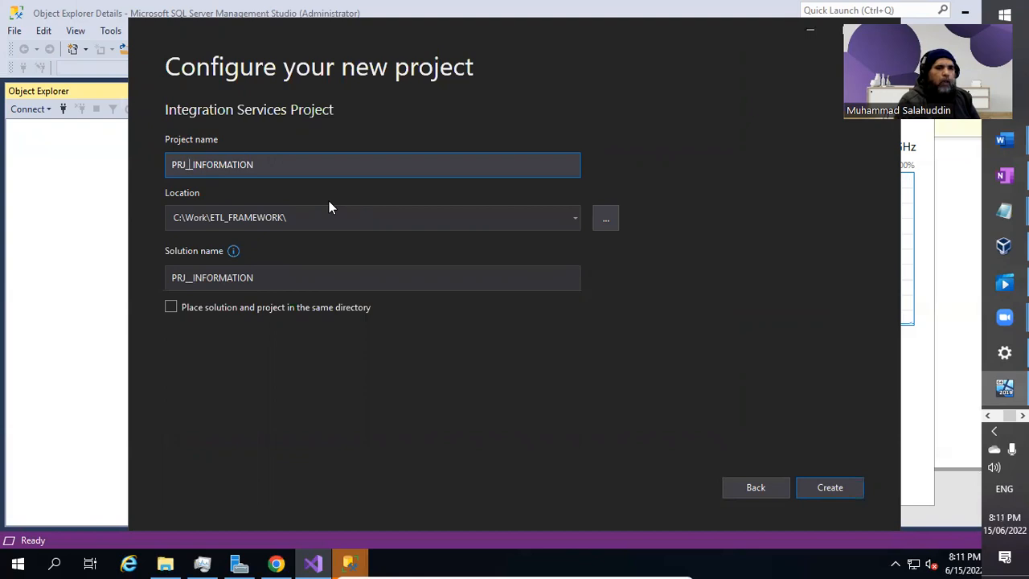
pyautogui.write('HUMAN')
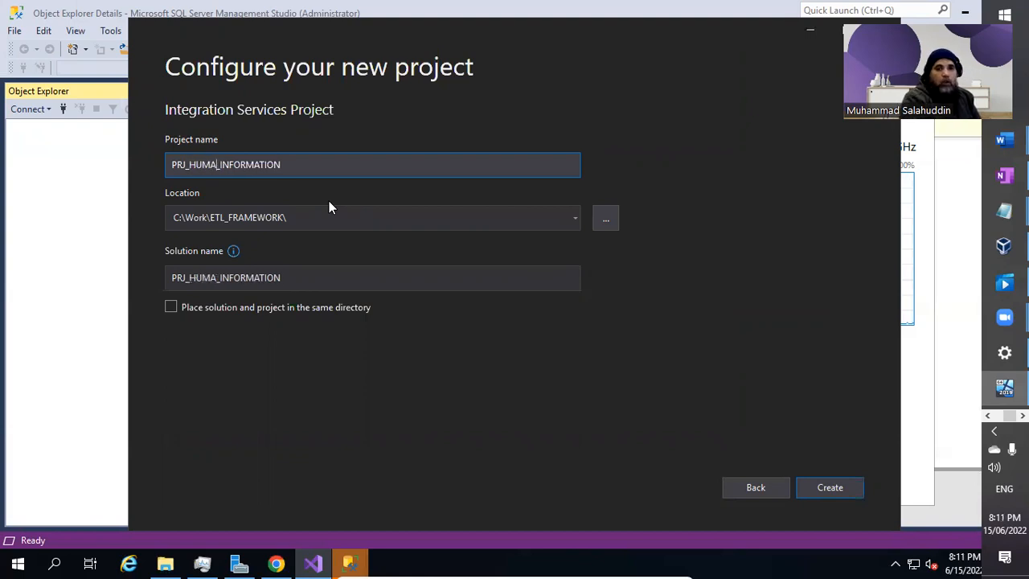
pyautogui.write('_RESOURC')
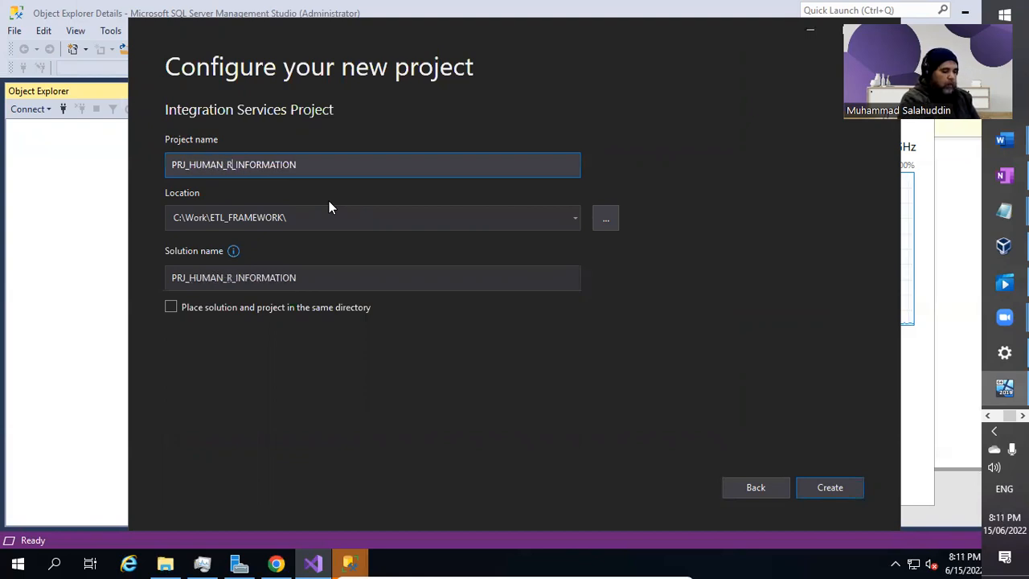
pyautogui.write('E')
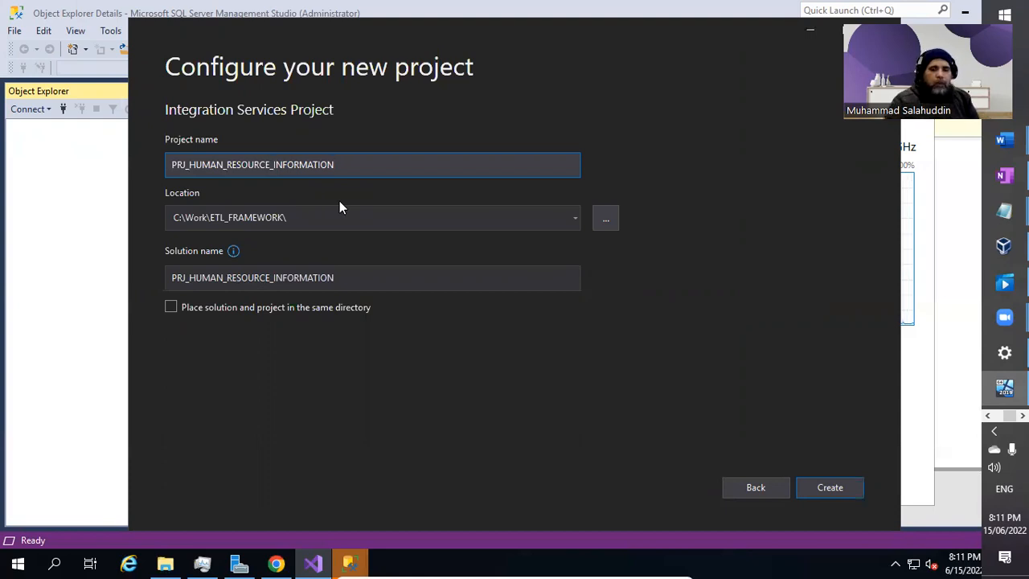
# Create the project and close the Getting Started (SSIS) window over Package.dtsx.
pyautogui.click(839, 494)
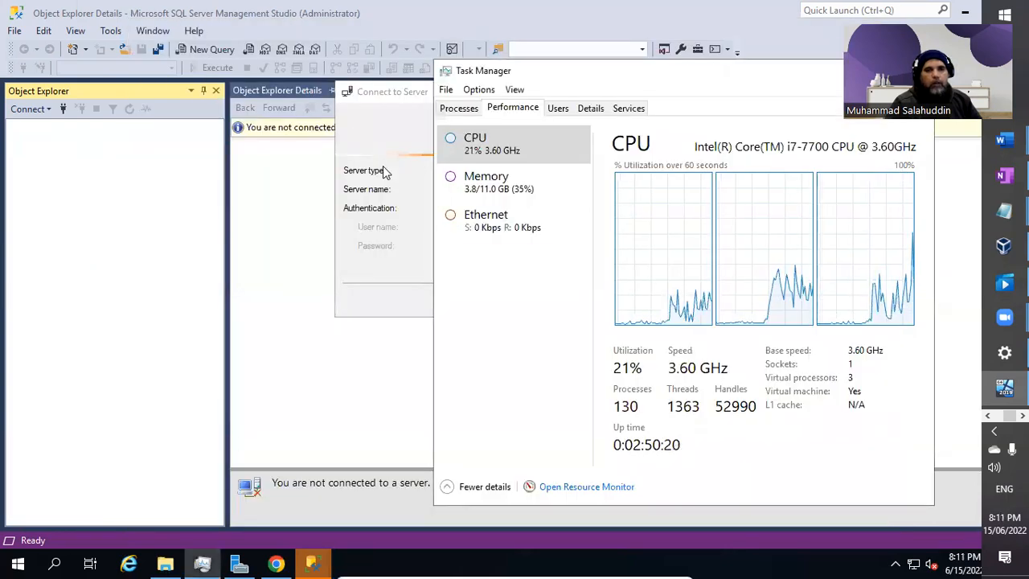
pyautogui.click(377, 147)
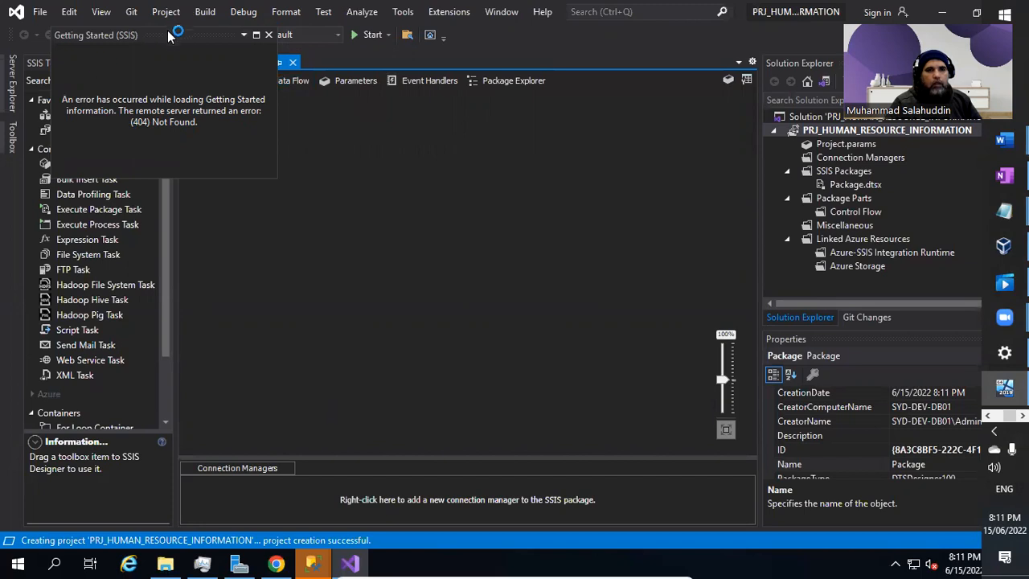
pyautogui.moveTo(179, 34); pyautogui.dragTo(319, 130)
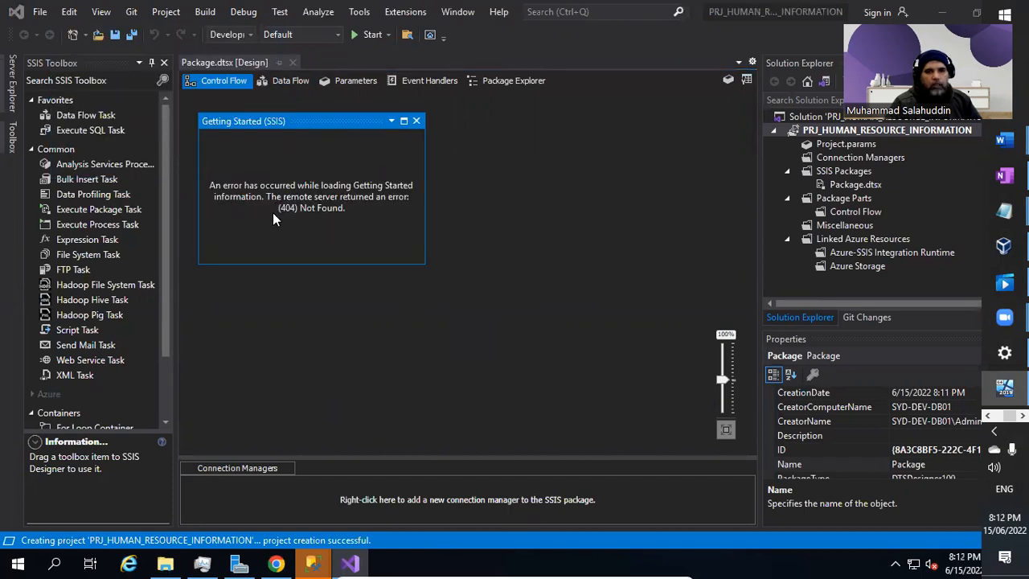
pyautogui.click(416, 121)
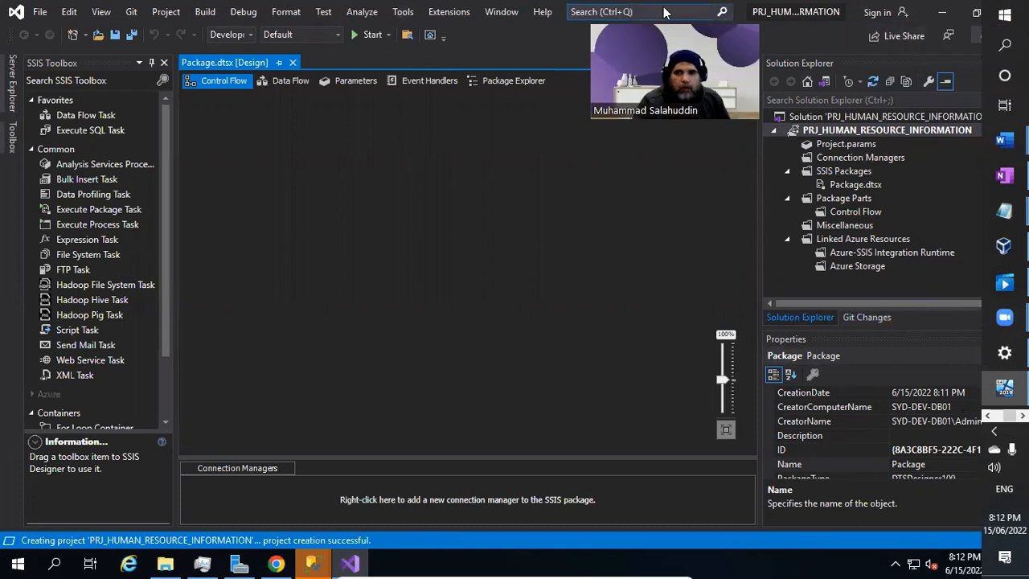
# Resize the Visual Studio window, collapse Properties, and close the Package.dtsx designer.
pyautogui.click(976, 12)
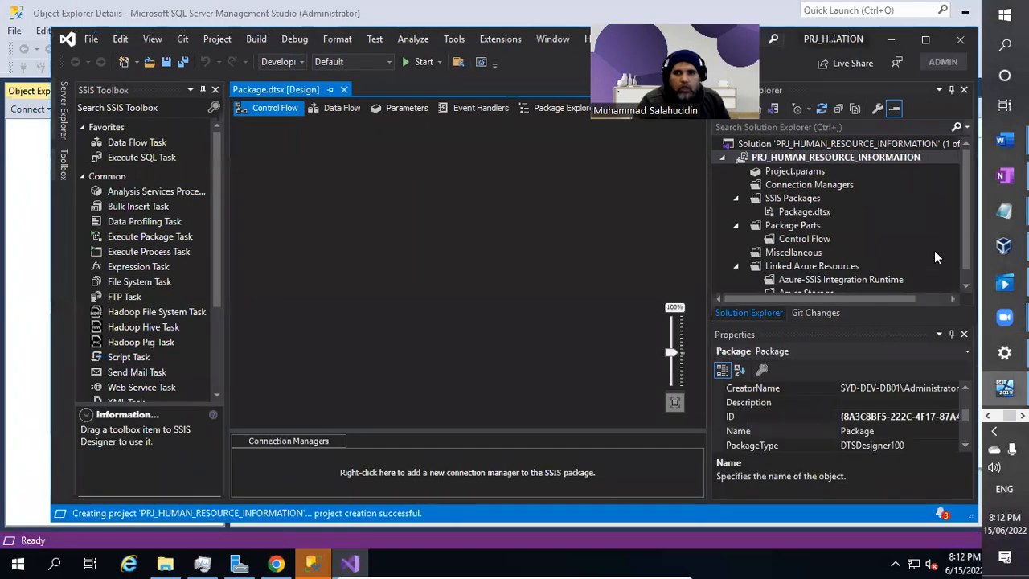
pyautogui.click(951, 333)
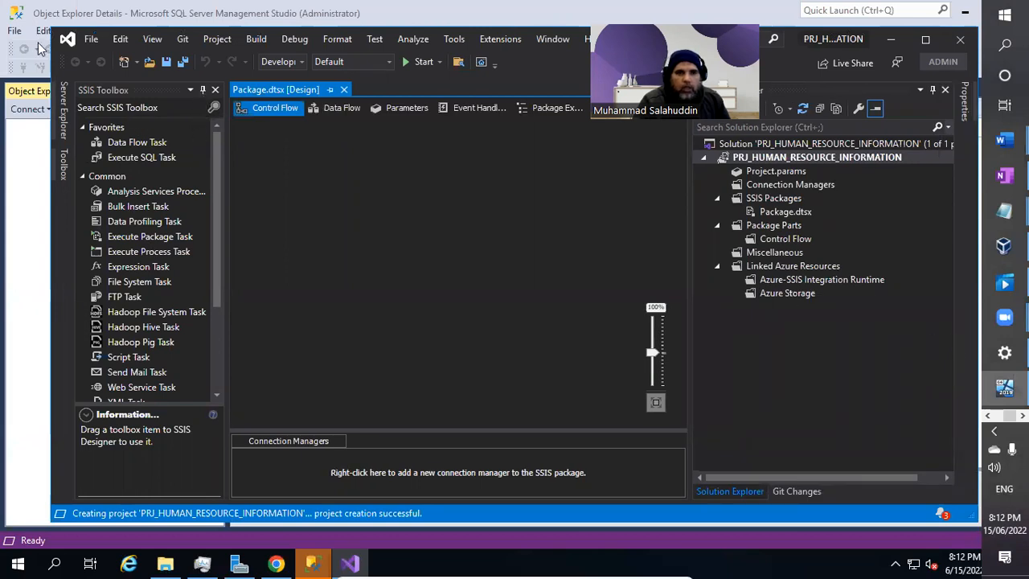
pyautogui.moveTo(56, 37); pyautogui.dragTo(6, 11)
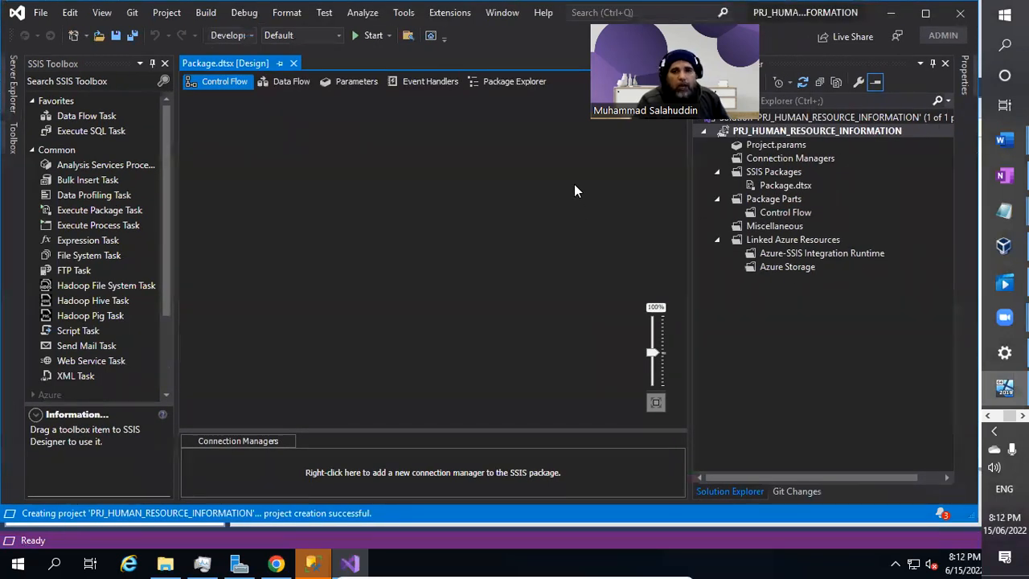
pyautogui.click(293, 63)
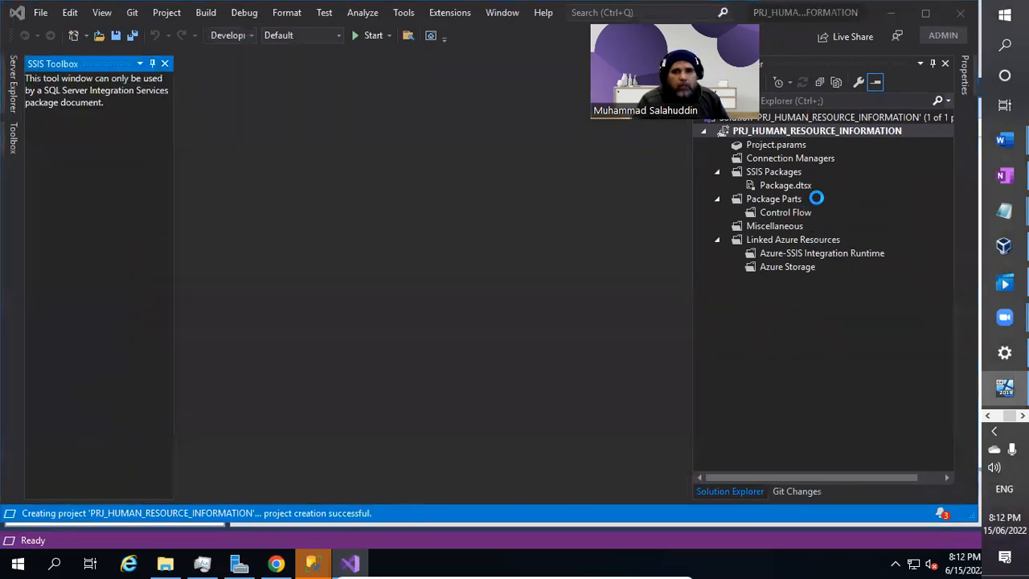
# Permanently delete Package.dtsx from the SSIS Packages folder.
pyautogui.click(788, 186)
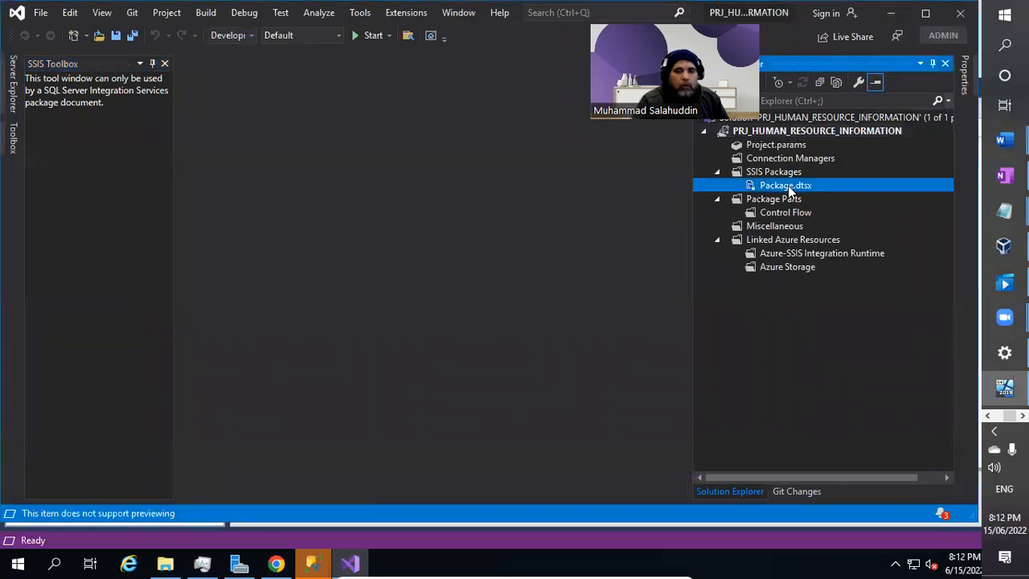
pyautogui.rightClick(765, 187)
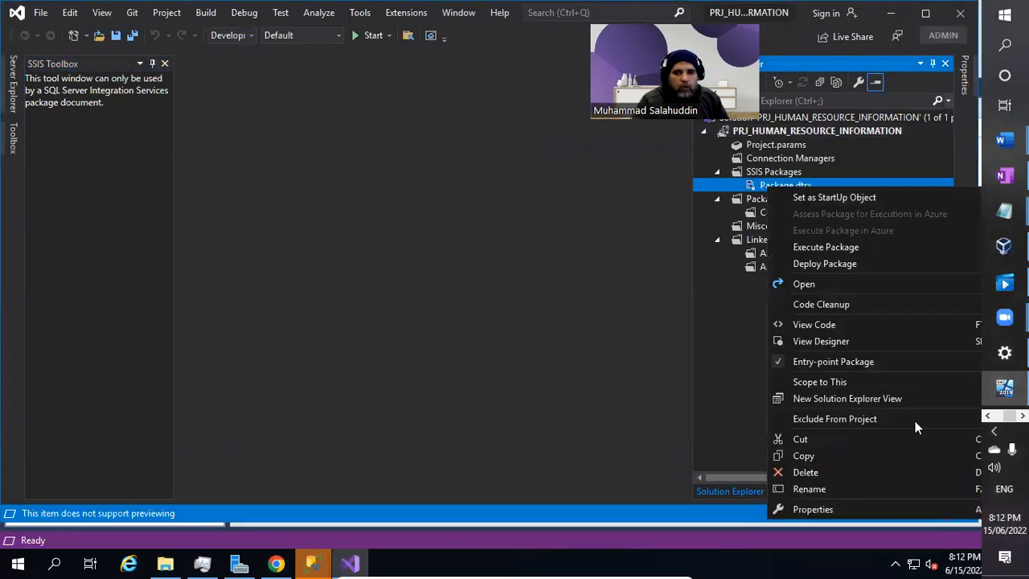
pyautogui.click(808, 473)
pyautogui.click(648, 292)
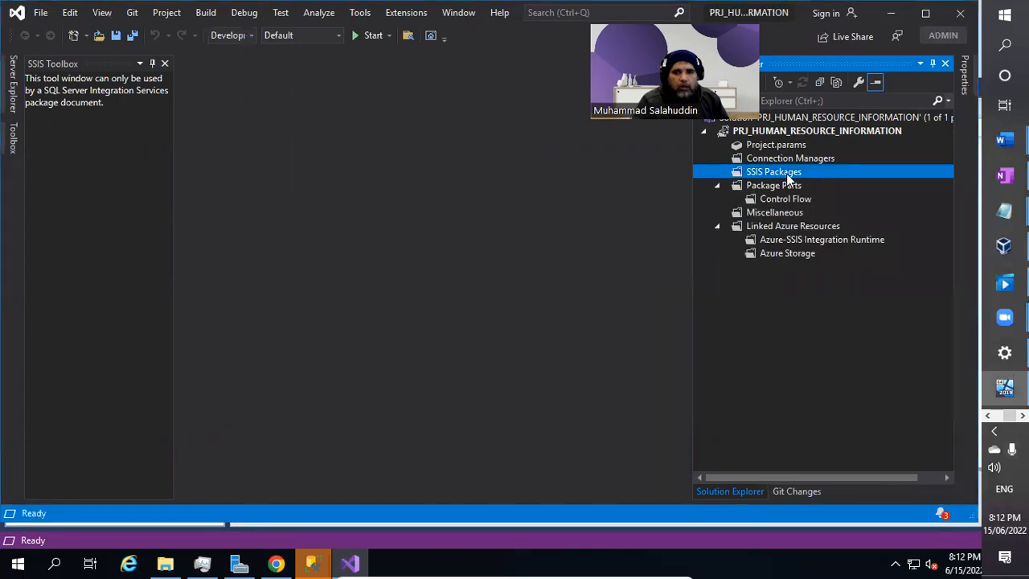
pyautogui.rightClick(788, 178)
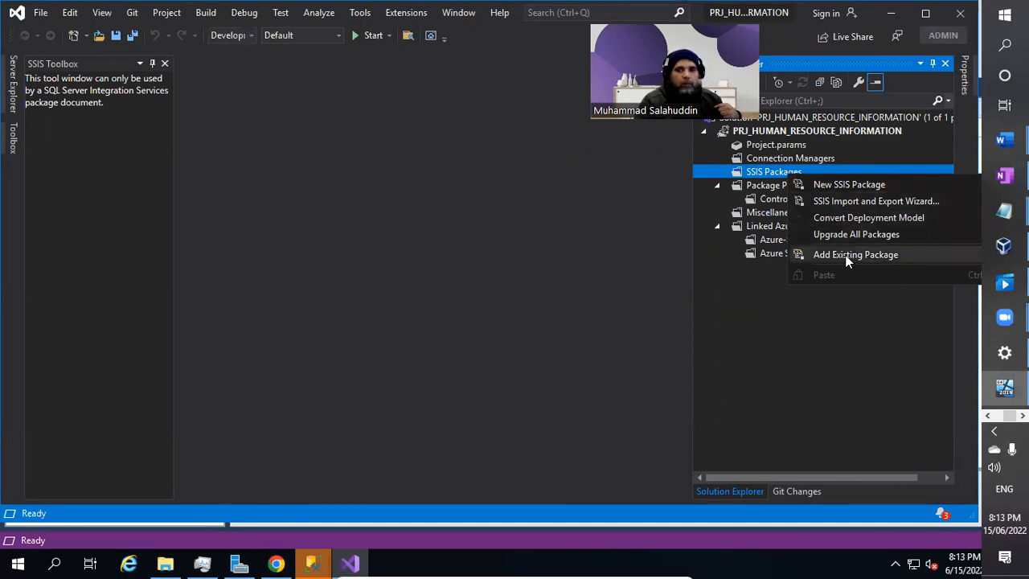
pyautogui.click(599, 284)
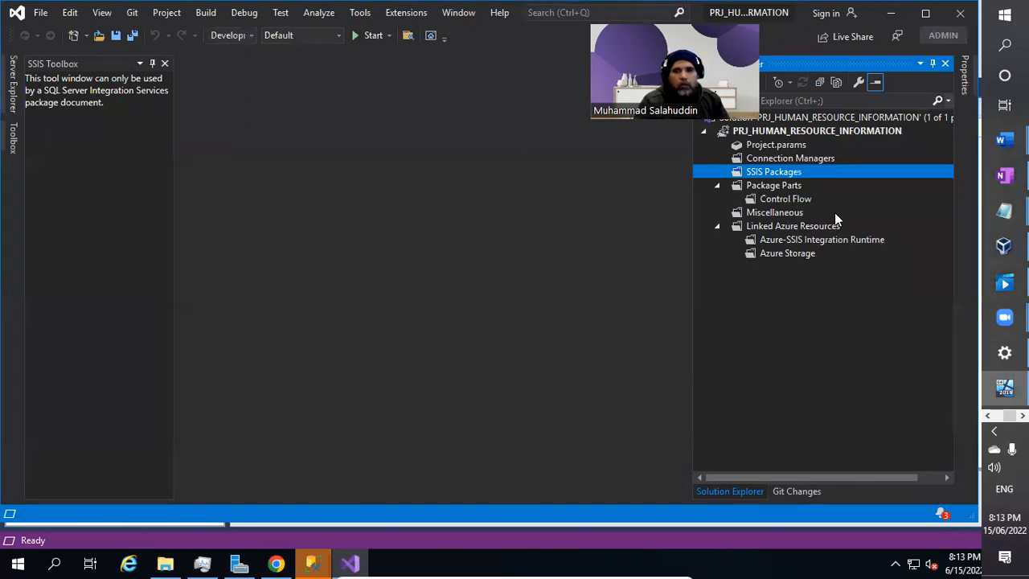
# Start Add Existing Package on SSIS Packages, keeping File System as the source.
pyautogui.rightClick(796, 176)
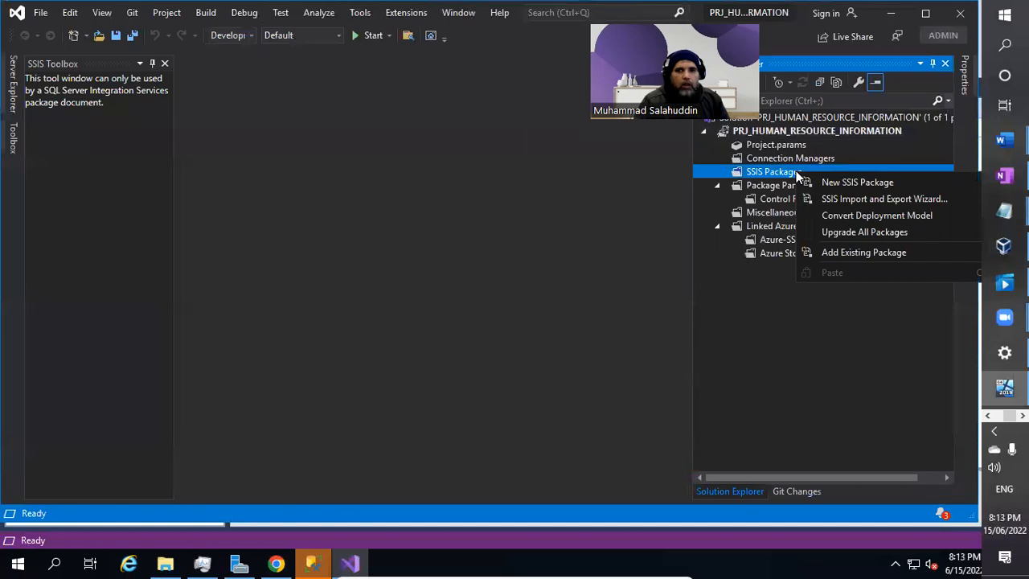
pyautogui.click(882, 252)
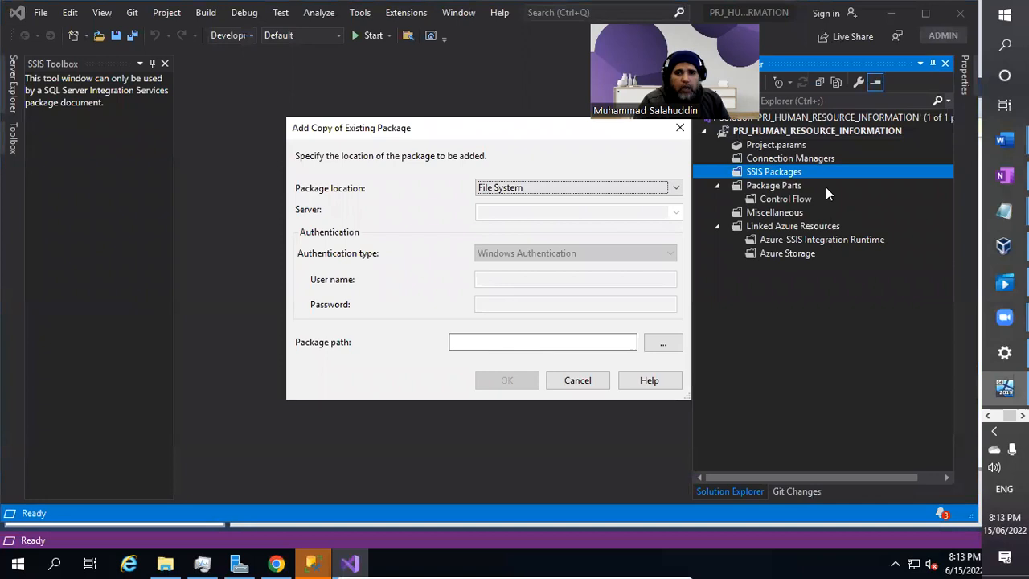
pyautogui.click(638, 192)
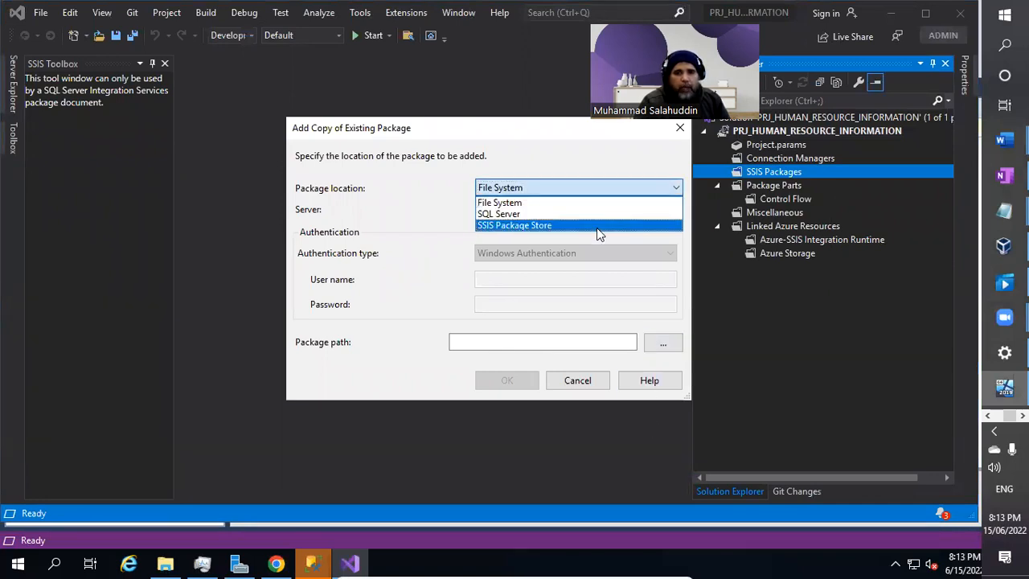
pyautogui.click(518, 189)
pyautogui.click(653, 340)
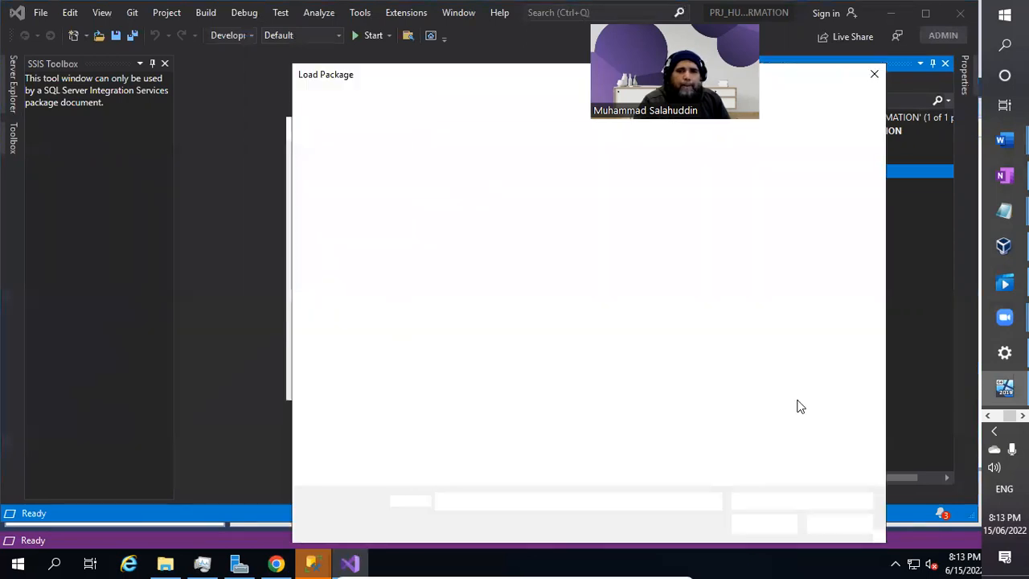
# Add Azure_SQL_Data_Loader from C:\Work\Raw Packages to the project.
pyautogui.moveTo(544, 71); pyautogui.dragTo(340, 46)
pyautogui.click(328, 70)
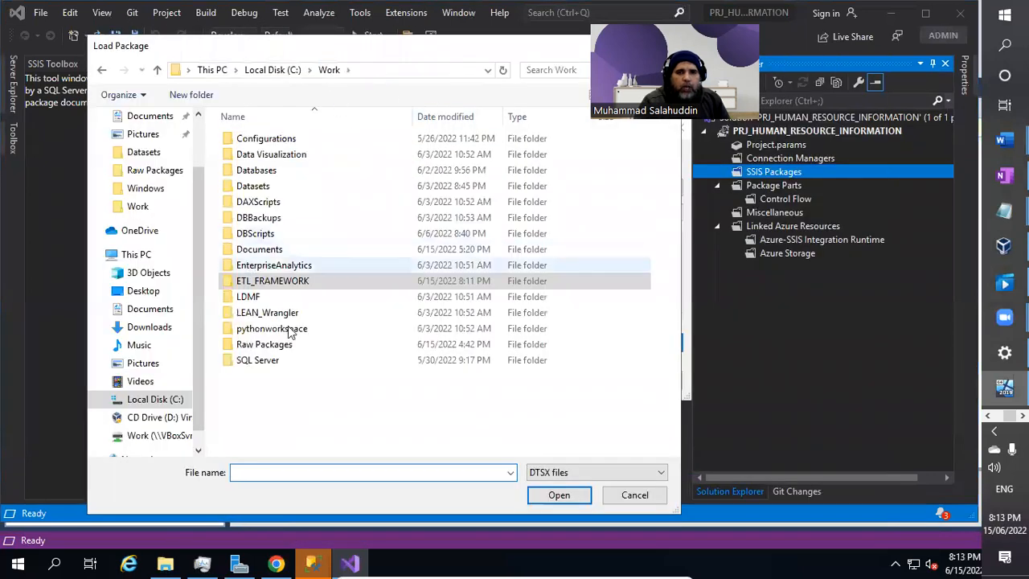
pyautogui.click(293, 349)
pyautogui.doubleClick(293, 347)
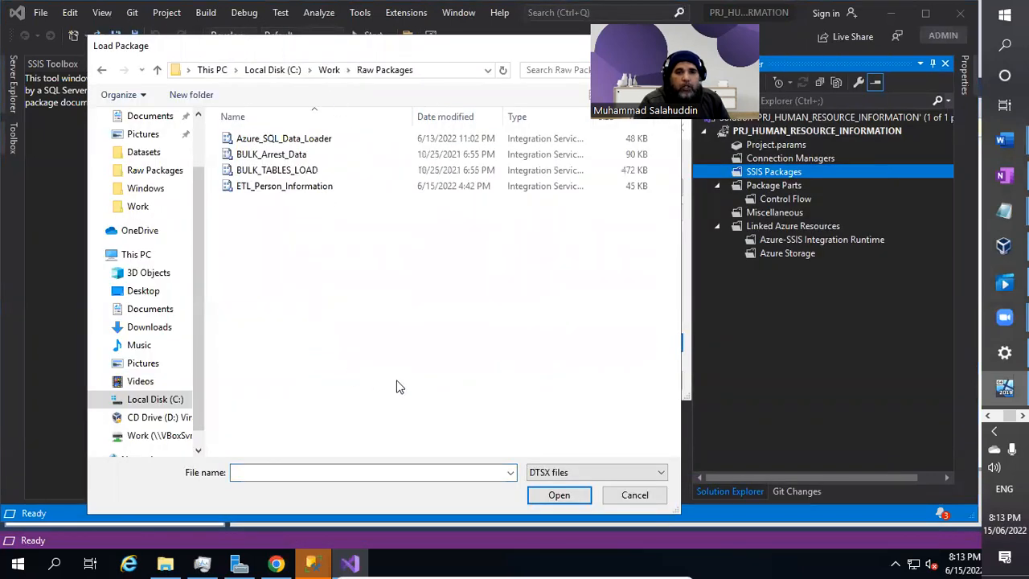
pyautogui.doubleClick(321, 140)
pyautogui.click(524, 376)
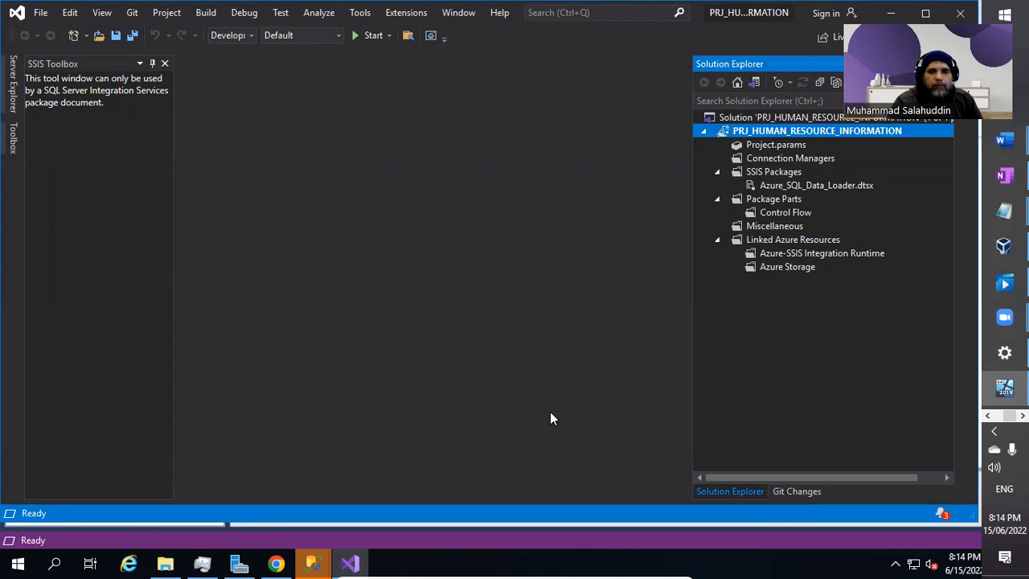
# Dismiss the notifications and open Azure_SQL_Data_Loader.dtsx, showing Data Flow Task 1 in Control Flow.
pyautogui.click(944, 517)
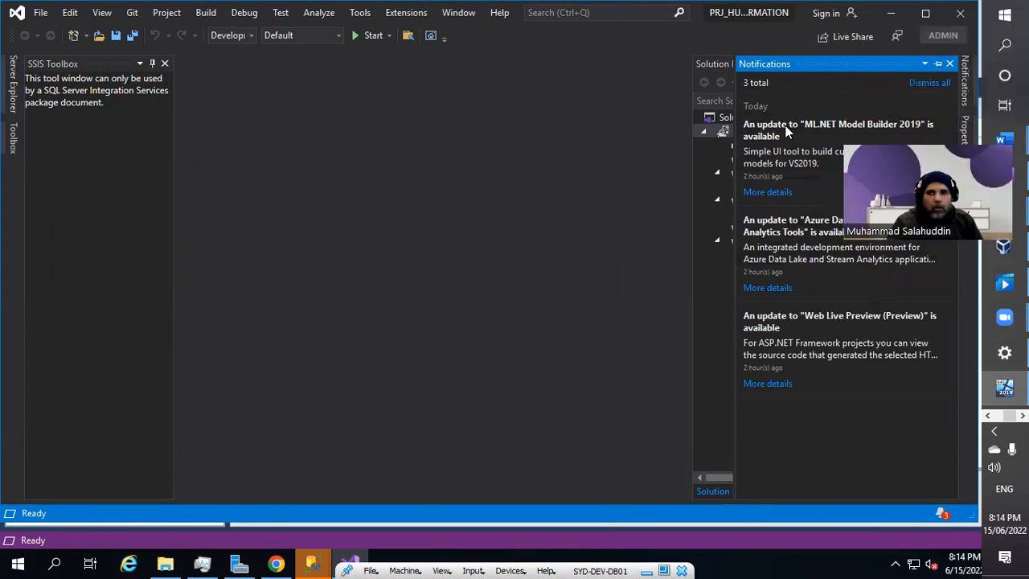
pyautogui.click(949, 64)
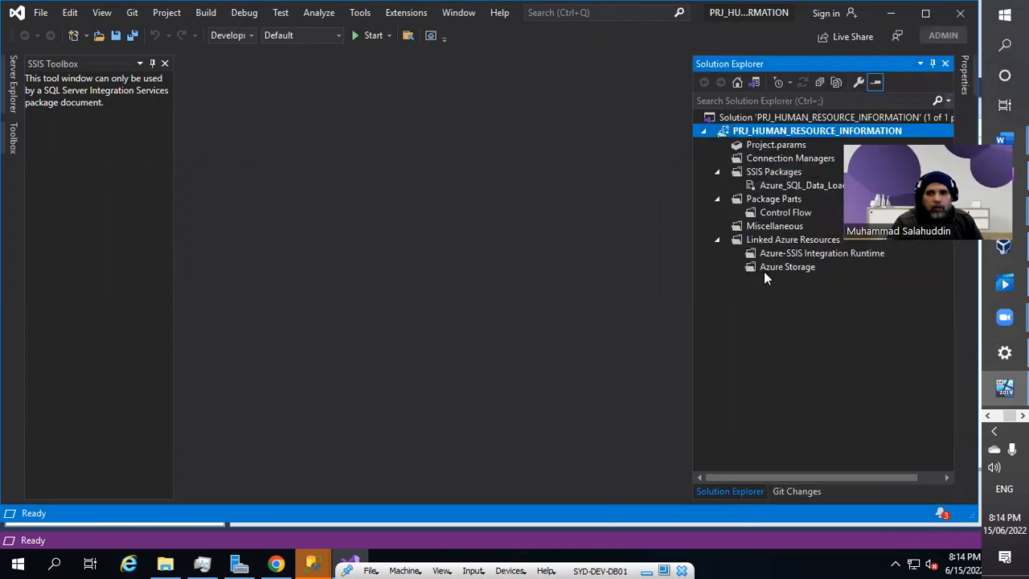
pyautogui.click(801, 187)
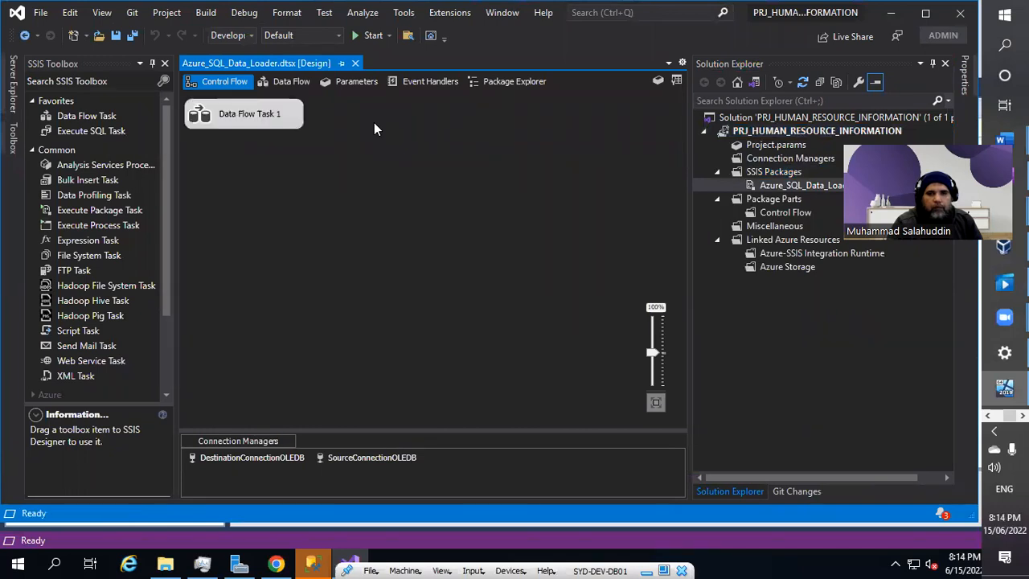
# Drag Data Flow Task 1 toward the canvas centre and rename it 'Azure SQL Data Loader'.
pyautogui.click(250, 117)
pyautogui.moveTo(247, 119); pyautogui.dragTo(361, 151)
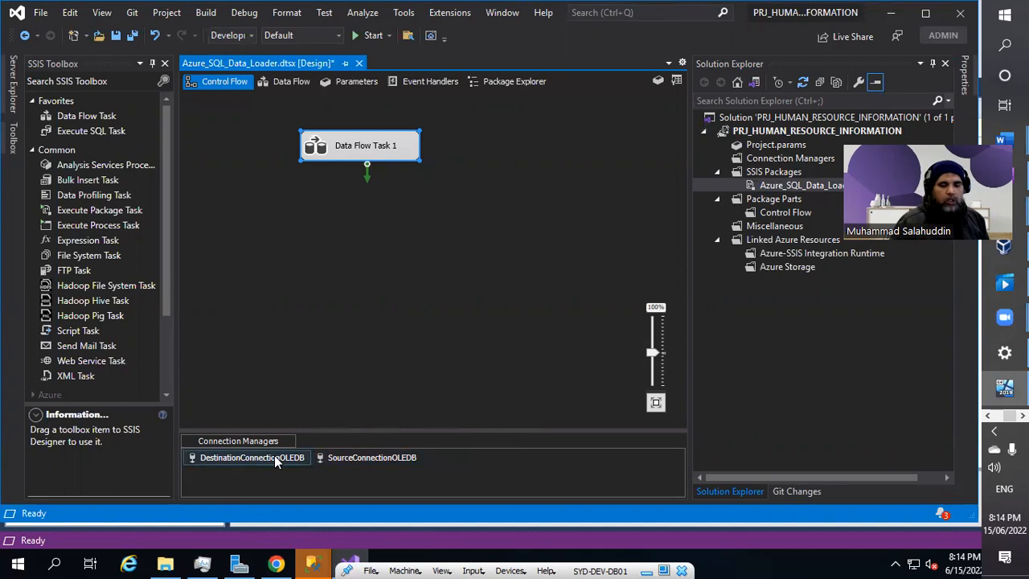
pyautogui.click(388, 150)
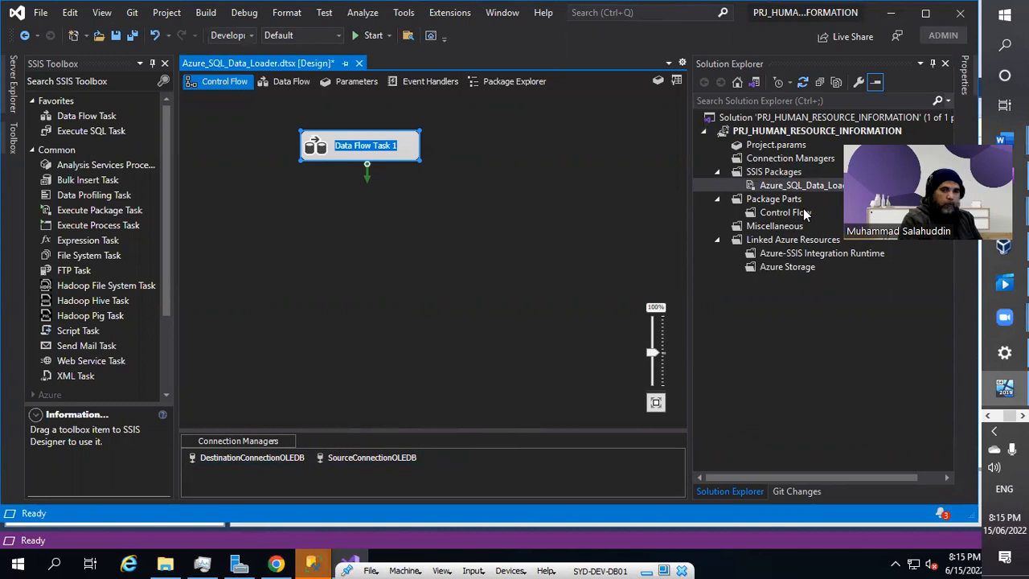
pyautogui.write('Azure')
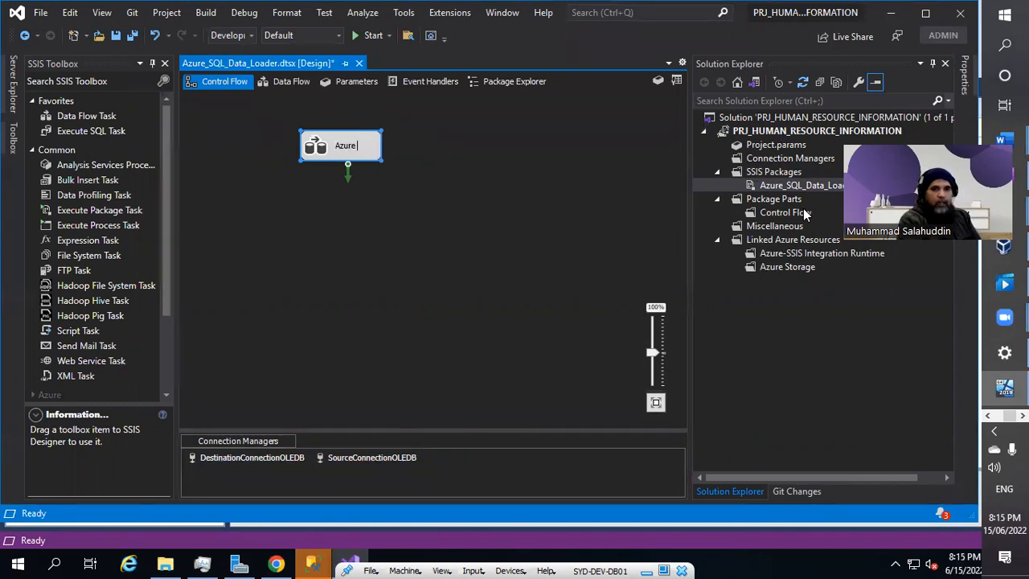
pyautogui.write(' SQL Data L')
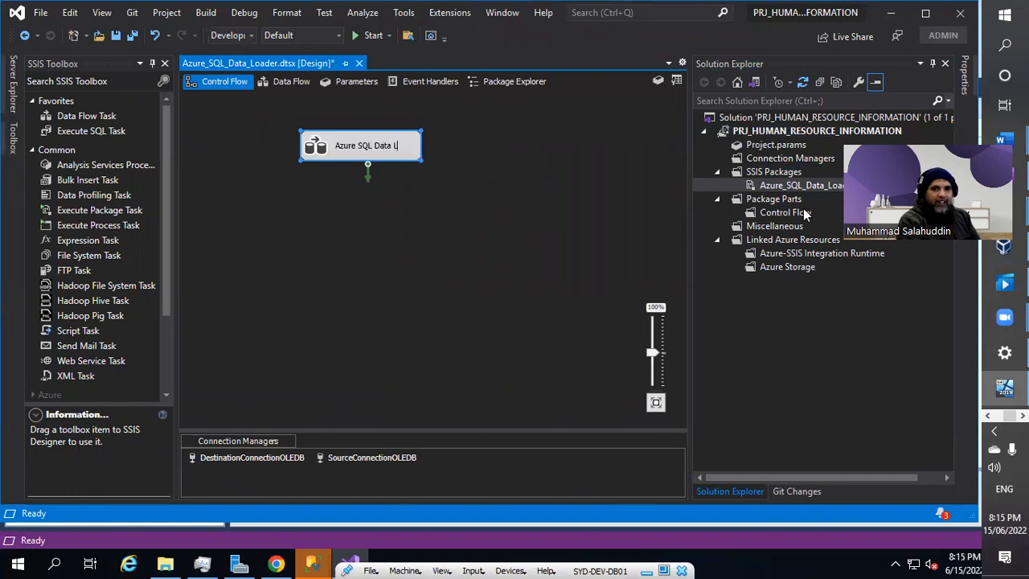
pyautogui.write('oader')
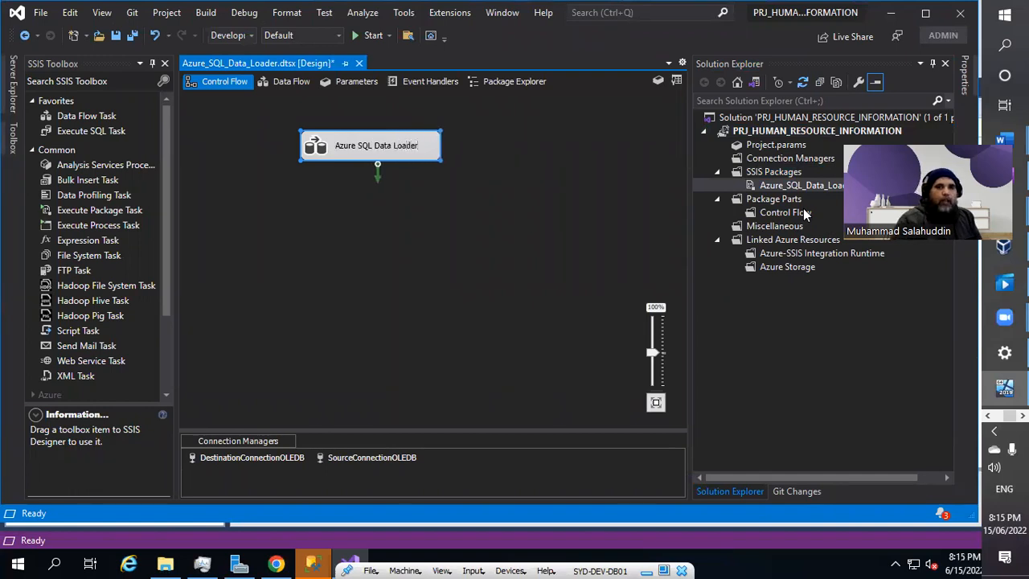
pyautogui.click(454, 243)
# Connect Management Studio to the local SQL Server and expand the AdventureWorks2019 tables.
pyautogui.click(314, 563)
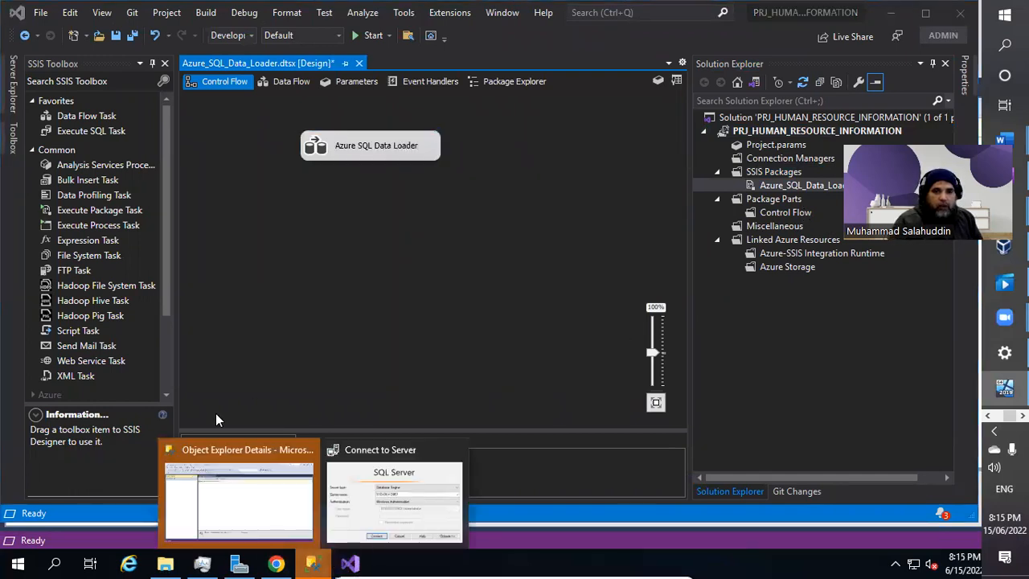
pyautogui.click(231, 512)
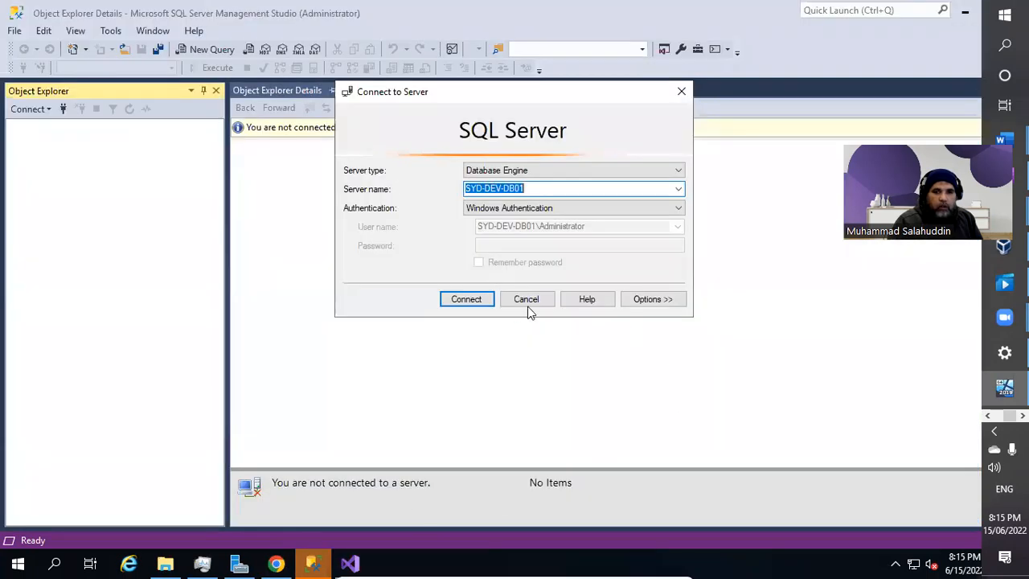
pyautogui.click(465, 299)
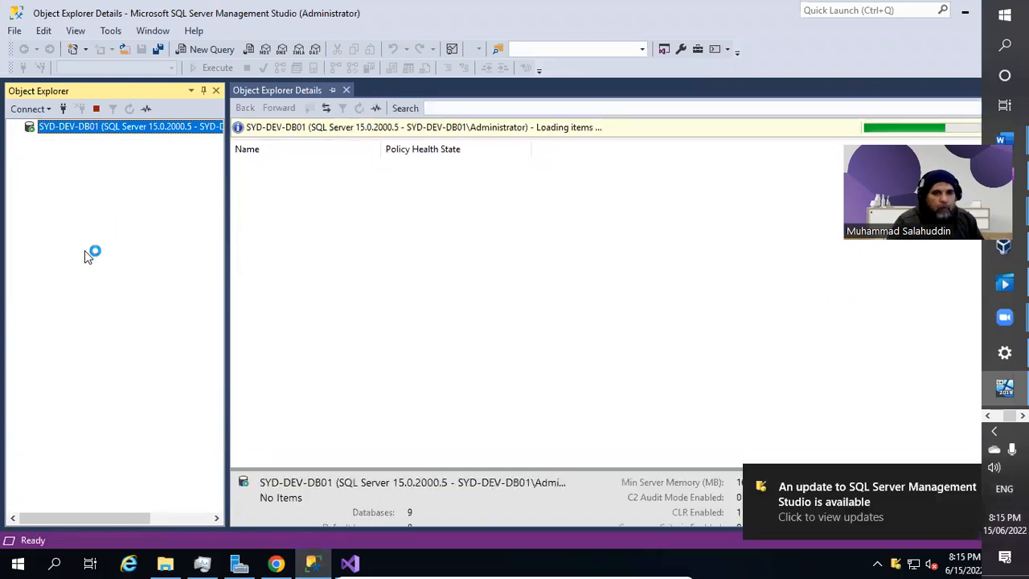
pyautogui.click(30, 141)
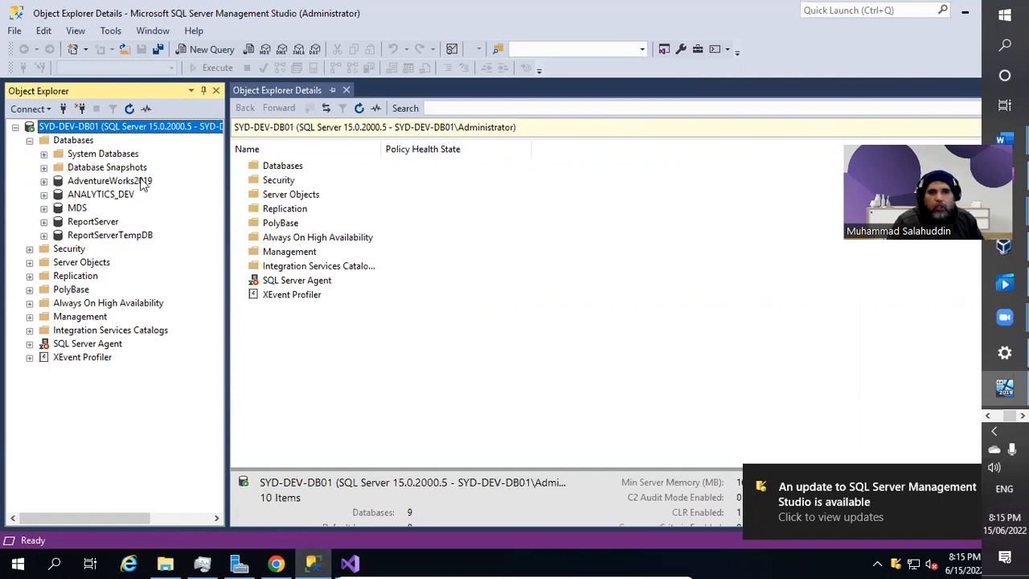
pyautogui.click(129, 183)
pyautogui.click(45, 181)
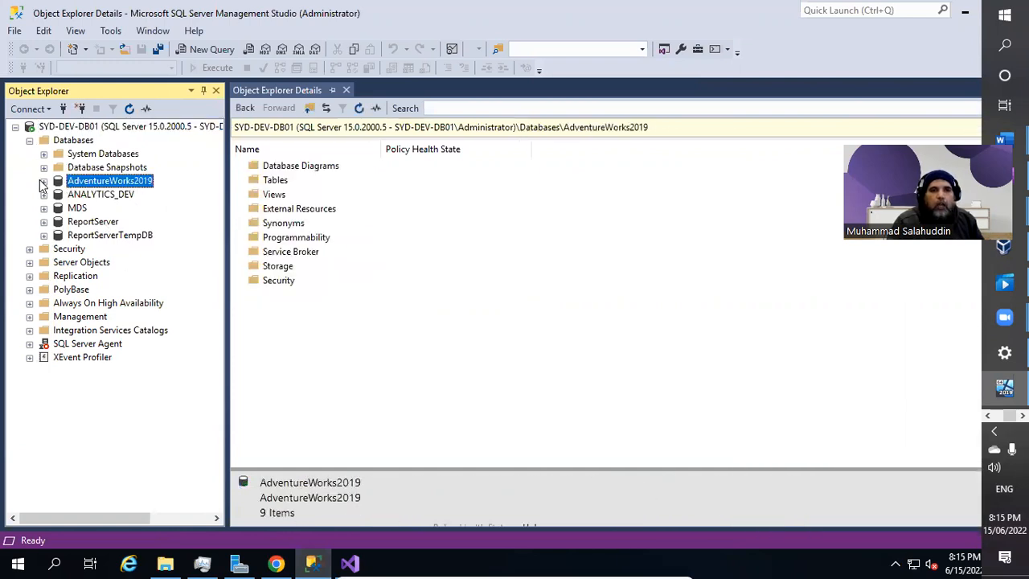
pyautogui.click(96, 210)
# Connect to syd-dev-sql05.database.windows.net with a remembered password and expand analytica-dev_db.
pyautogui.click(31, 109)
pyautogui.click(50, 128)
pyautogui.click(677, 188)
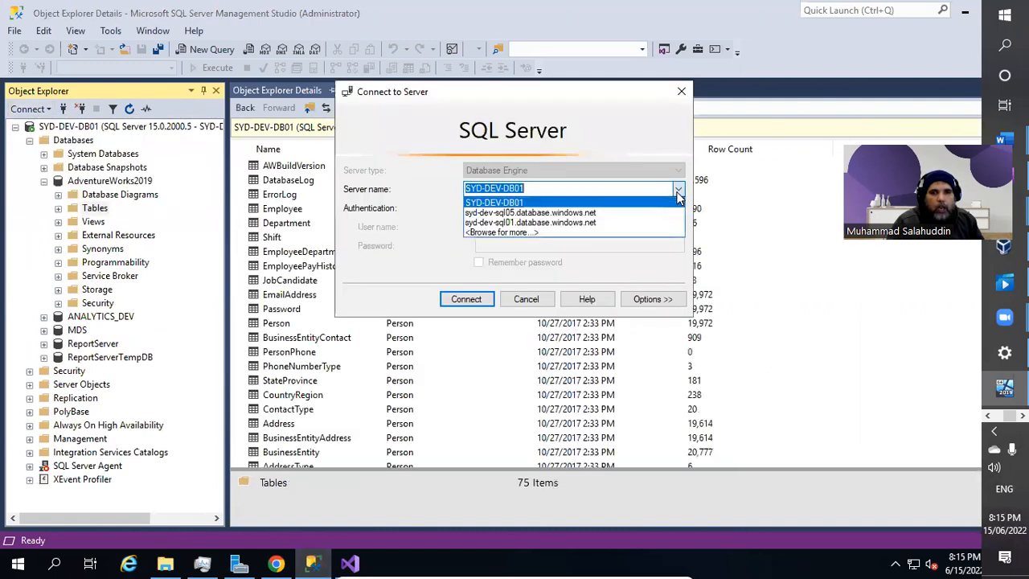
pyautogui.click(563, 213)
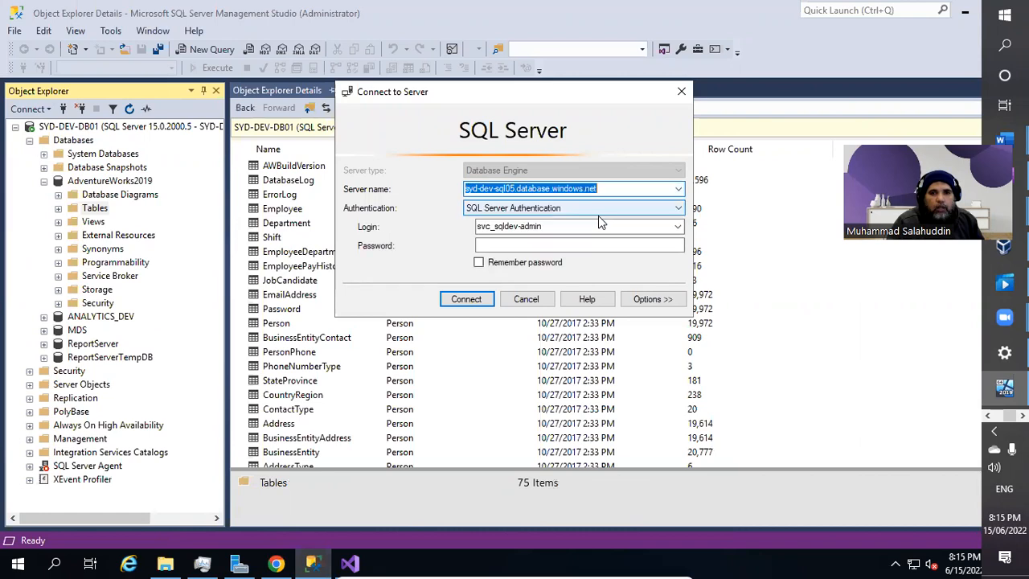
pyautogui.click(518, 245)
pyautogui.write('********')
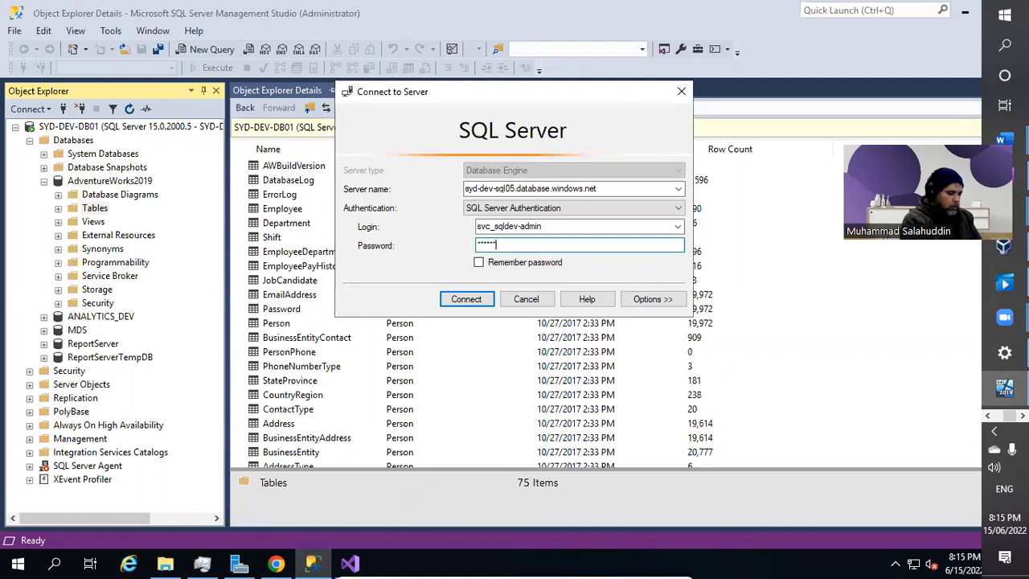
pyautogui.click(479, 262)
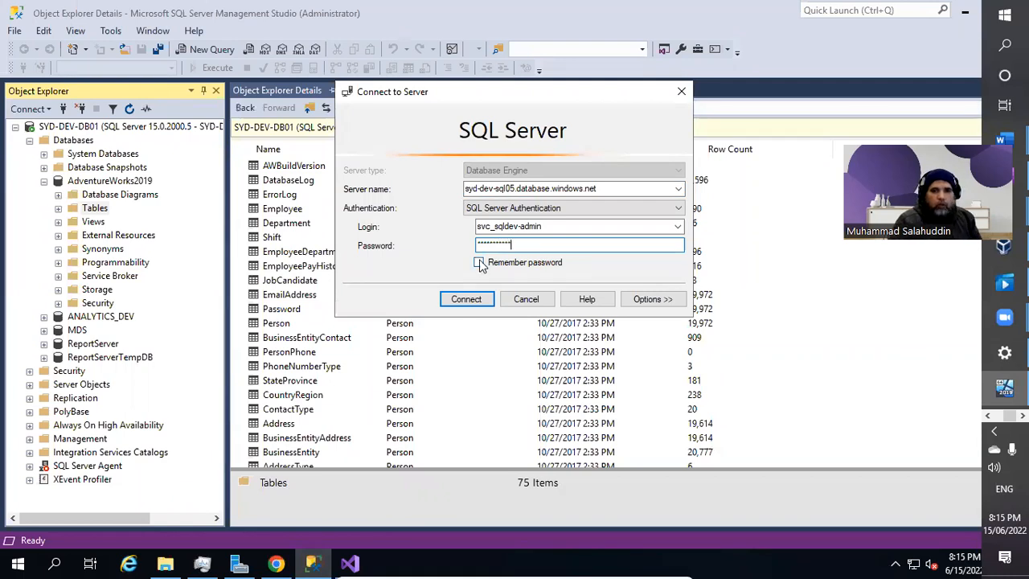
pyautogui.click(469, 299)
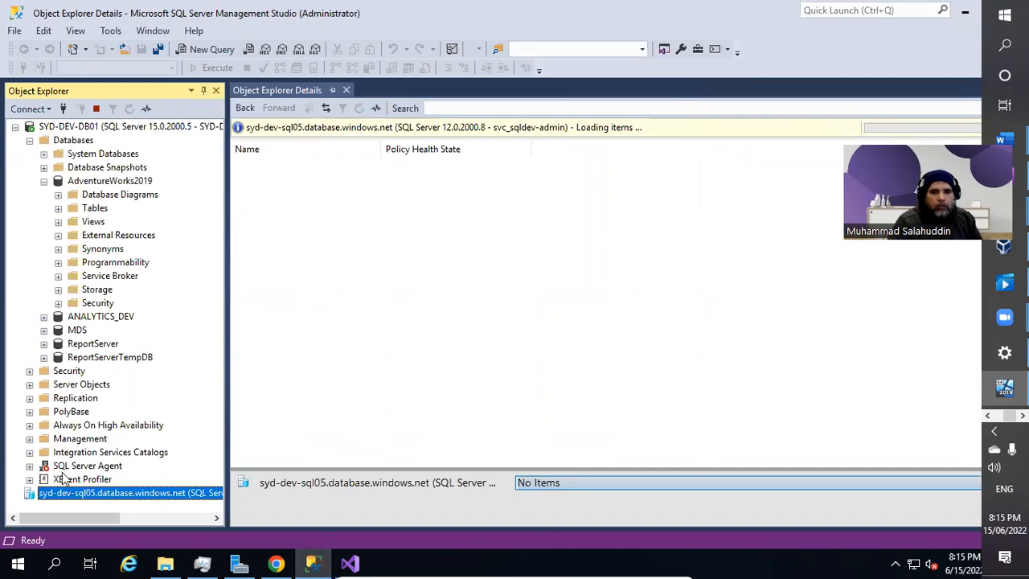
pyautogui.click(30, 467)
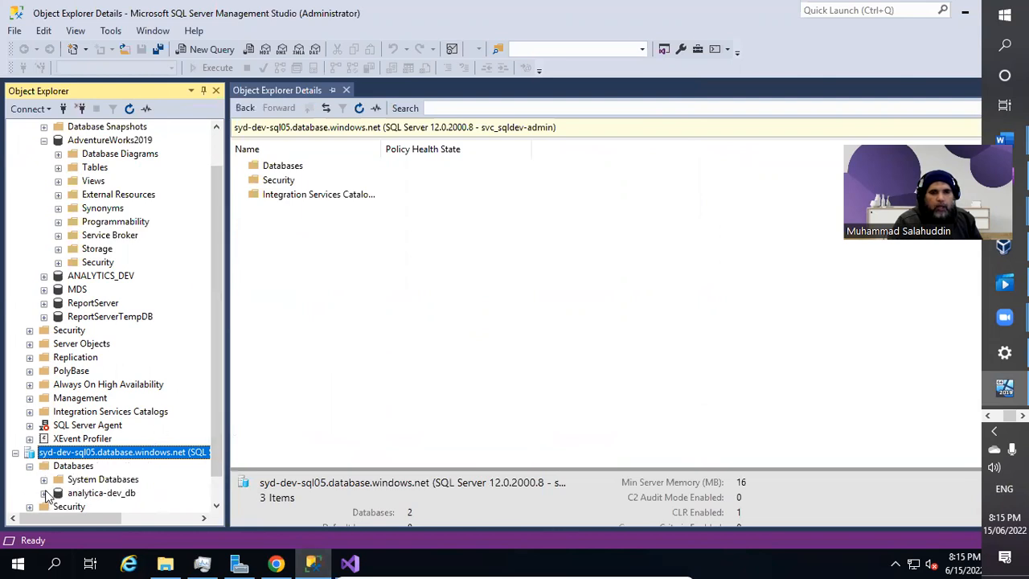
pyautogui.click(44, 493)
pyautogui.scroll(-1, 171, 401)
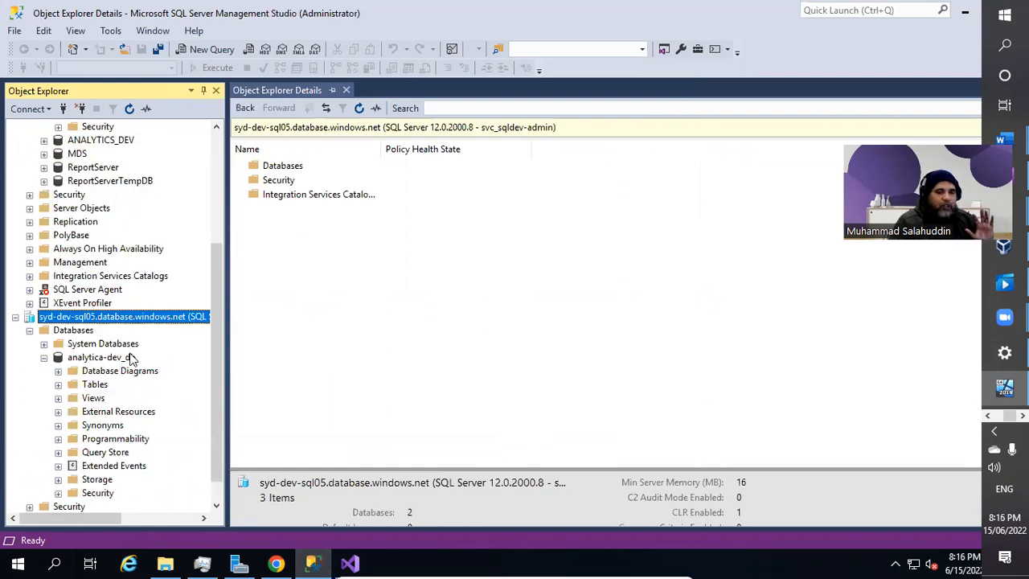
# Run Select Top 1000 Rows on the analytica-dev_db PRODUCTS table.
pyautogui.click(94, 385)
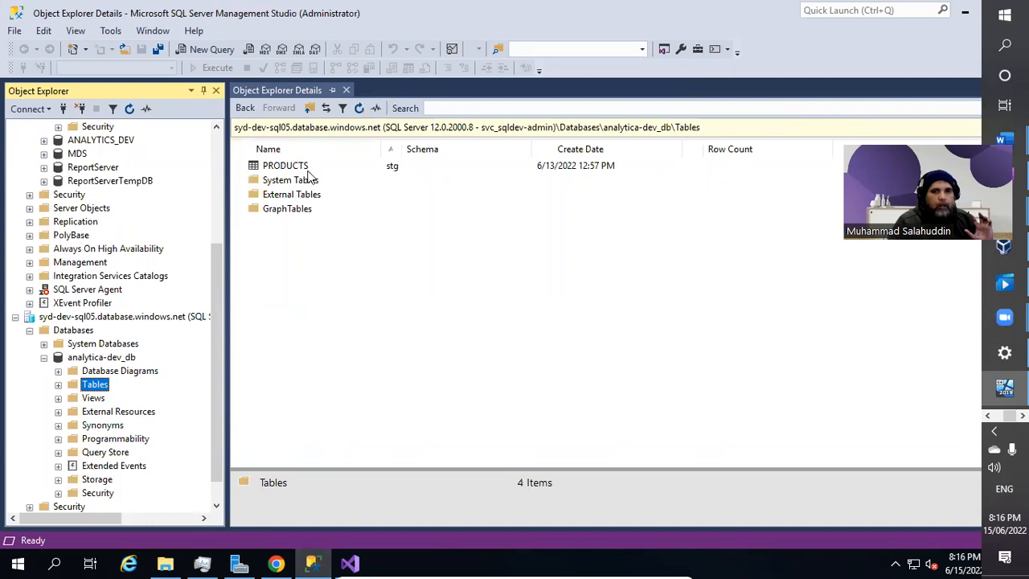
pyautogui.click(281, 167)
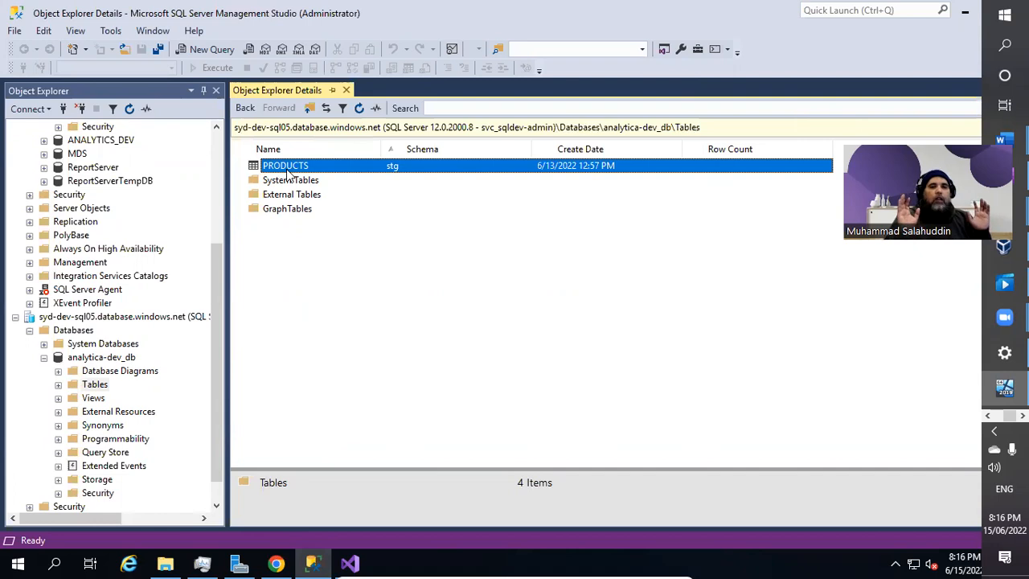
pyautogui.rightClick(287, 172)
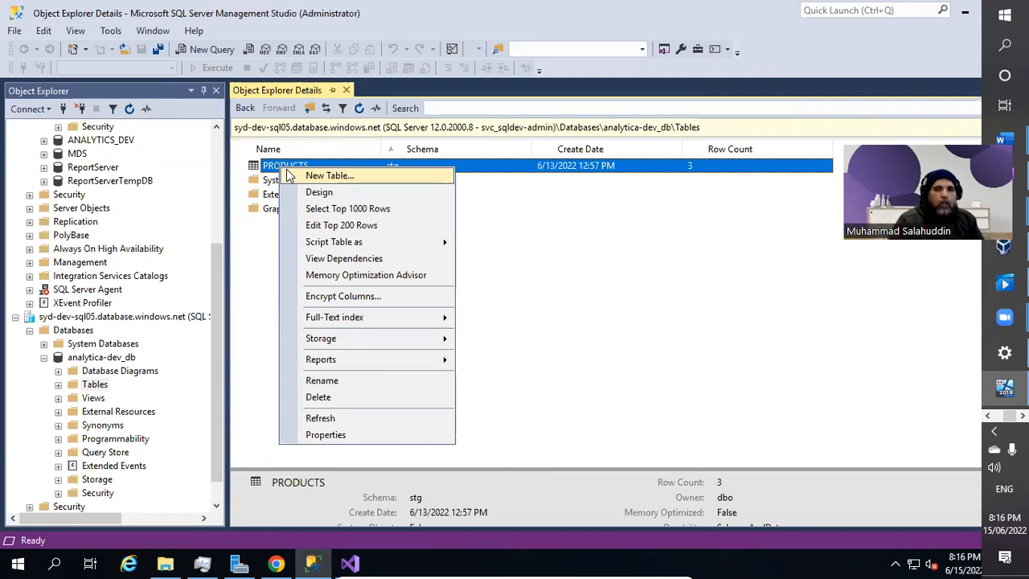
pyautogui.click(337, 210)
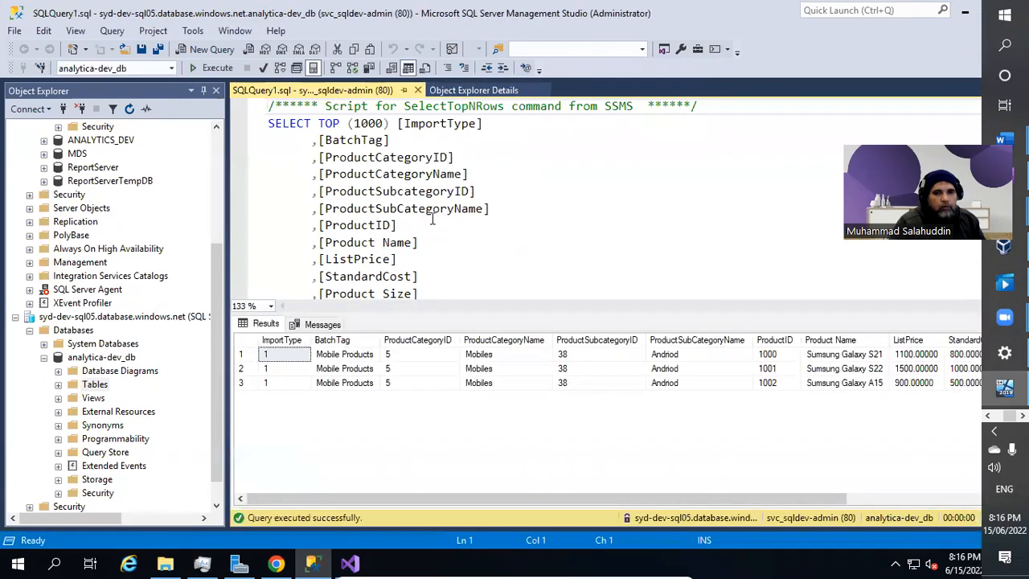
# Review the query's ProductID and ListPrice columns and place the caret before [stg].[PRODUCTS].
pyautogui.moveTo(427, 494); pyautogui.dragTo(347, 494)
pyautogui.click(526, 258)
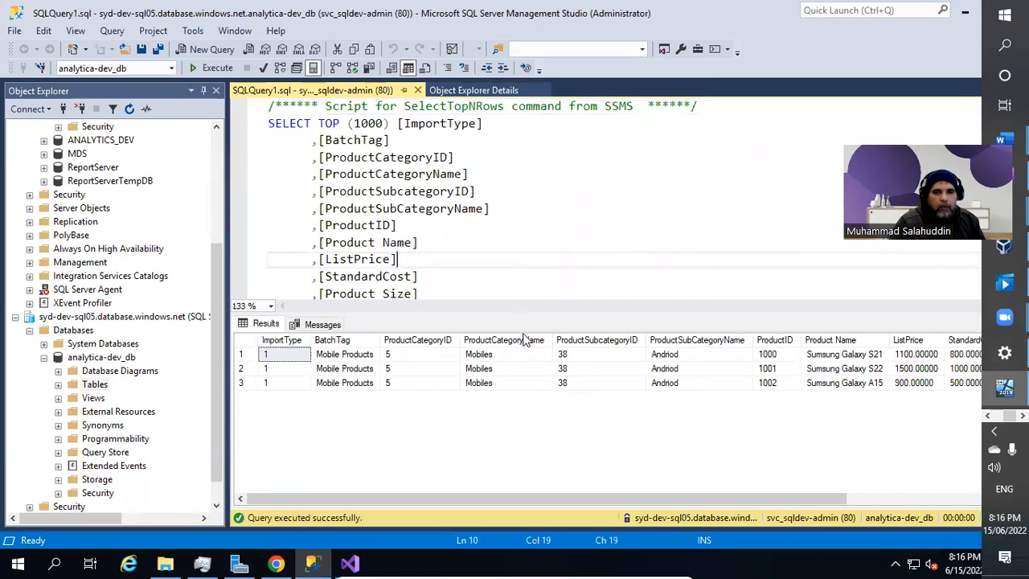
pyautogui.click(423, 220)
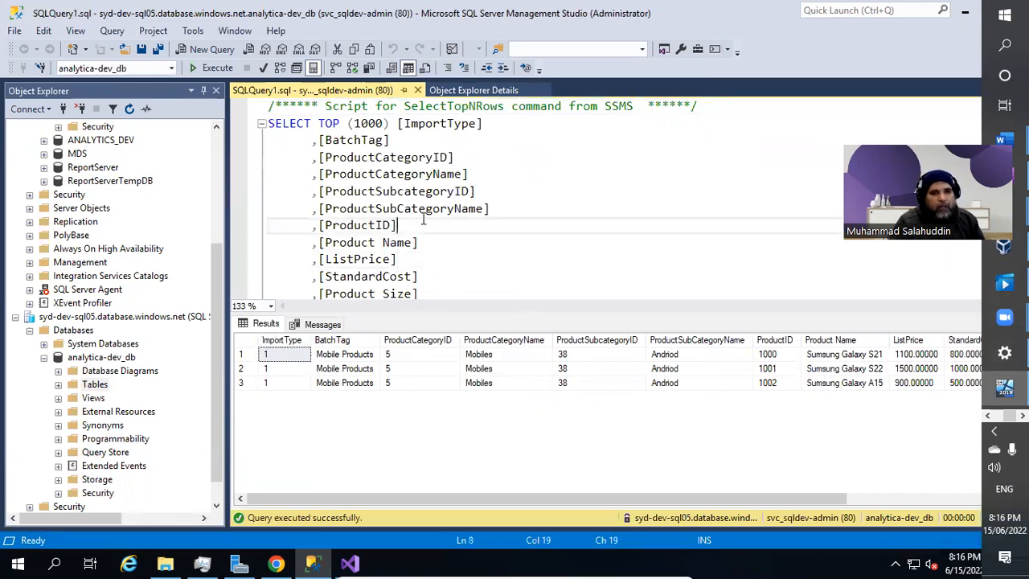
pyautogui.scroll(-3, 450, 225)
pyautogui.click(769, 242)
pyautogui.press('Home')
pyautogui.press('Right')
pyautogui.press('Right')
pyautogui.press('Right')
pyautogui.press('Right')
pyautogui.press('Right')
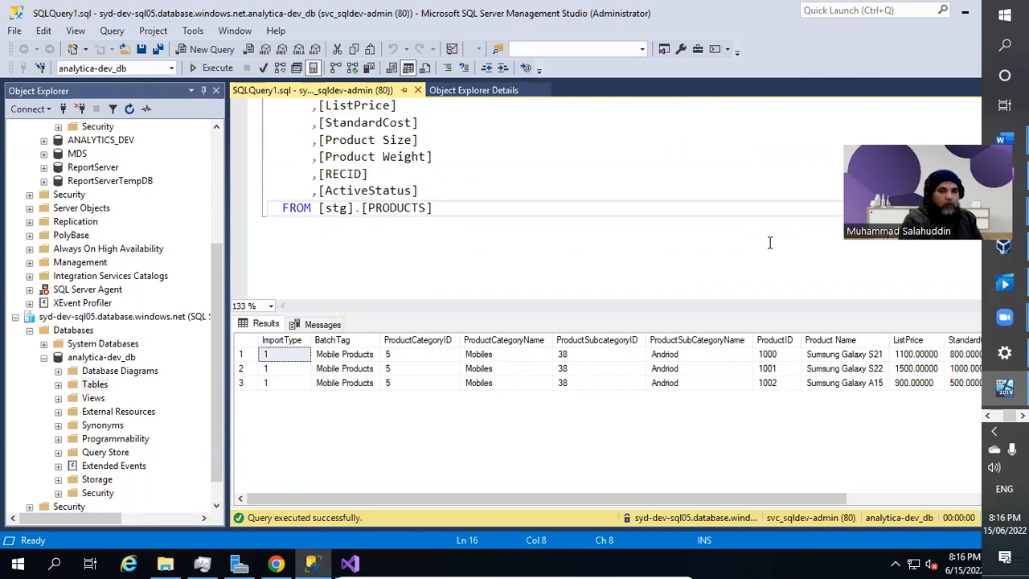
# Write TRUNCATE TABLE [stg].[PRODUCTS] and execute just that statement to empty the table.
pyautogui.press('Return')
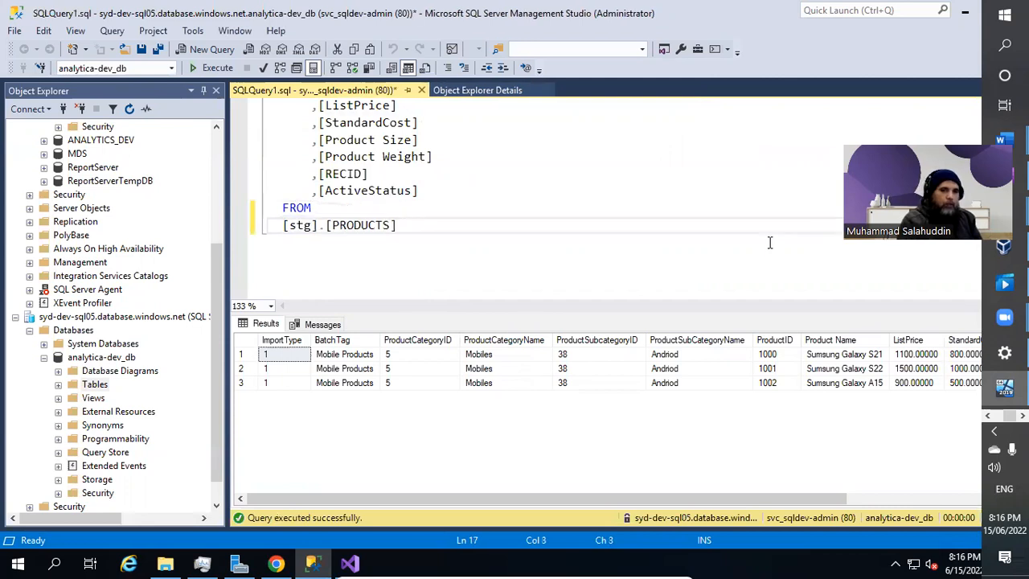
pyautogui.write('TRUNCATE TABL')
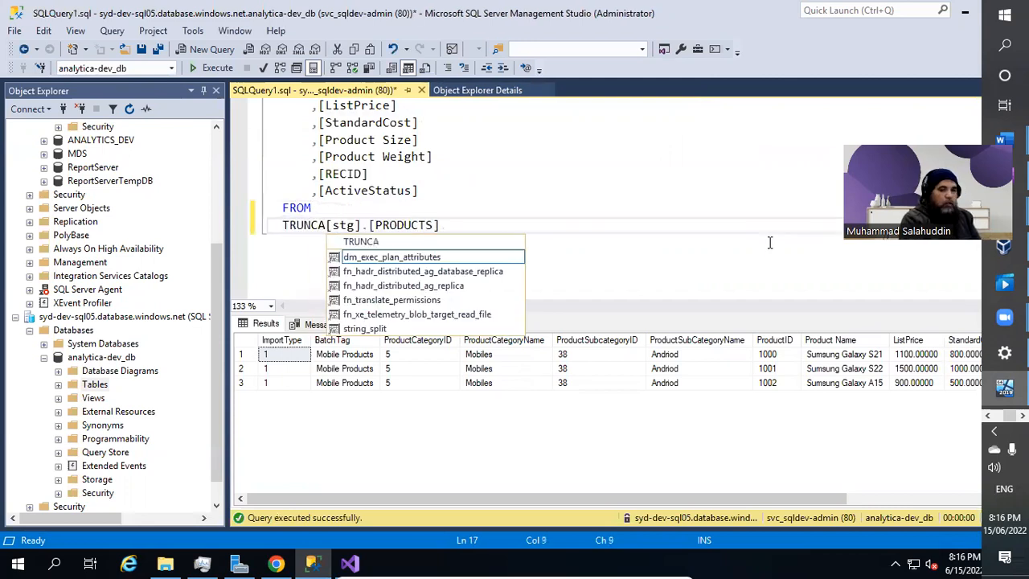
pyautogui.write('E')
pyautogui.press('Return')
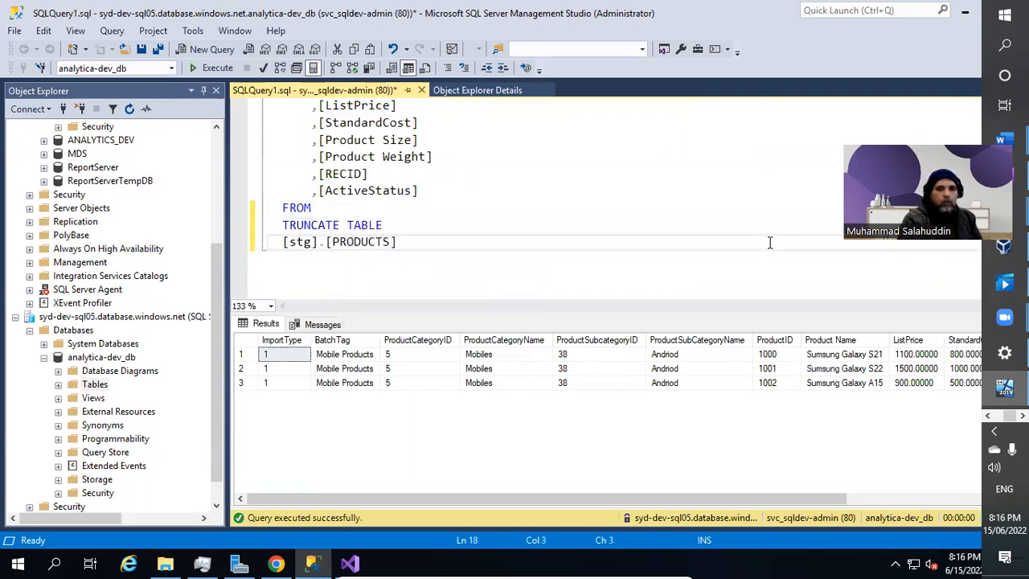
pyautogui.write('--')
pyautogui.hotkey('shift', 'Down')
pyautogui.hotkey('shift', 'End')
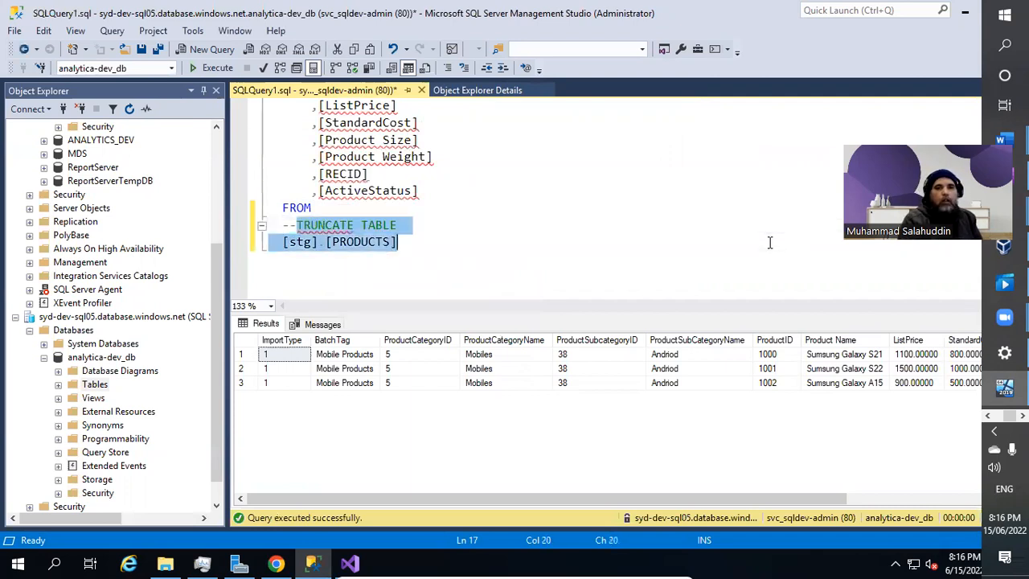
pyautogui.press('F5')
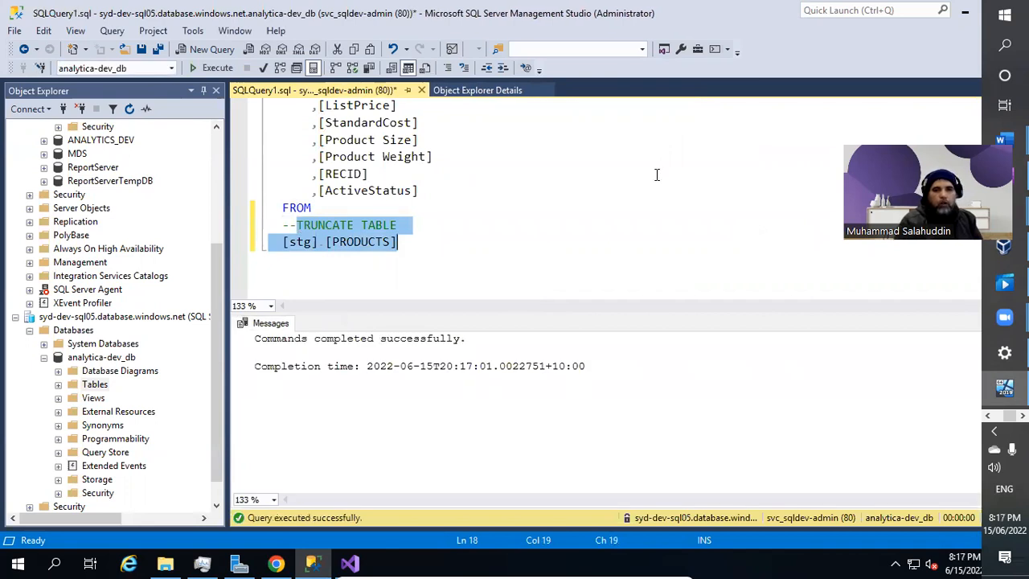
# Comment out the truncate line with -- and rerun the SELECT, confirming no rows remain.
pyautogui.click(285, 226)
pyautogui.moveTo(285, 226); pyautogui.dragTo(297, 226)
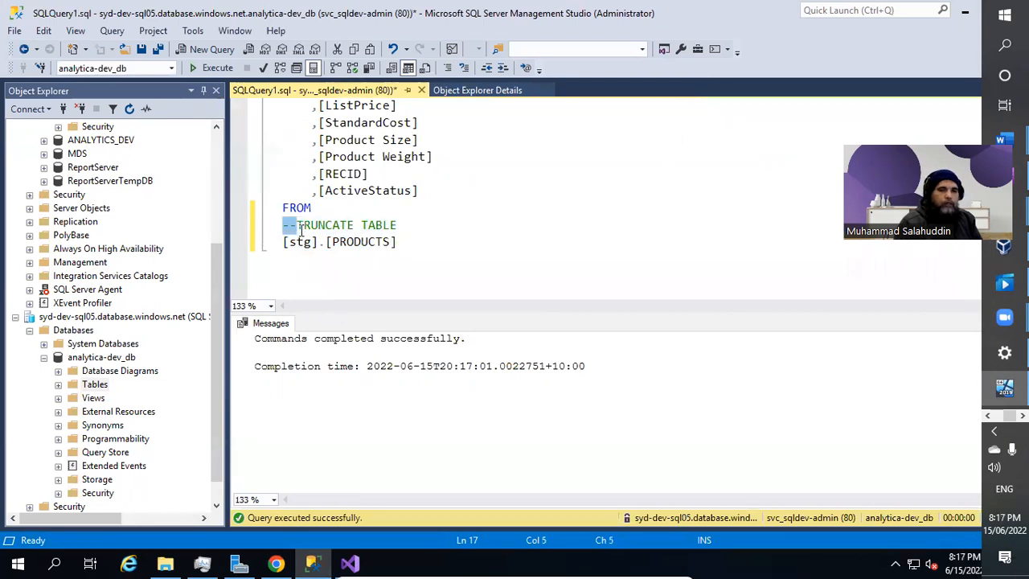
pyautogui.press('Left')
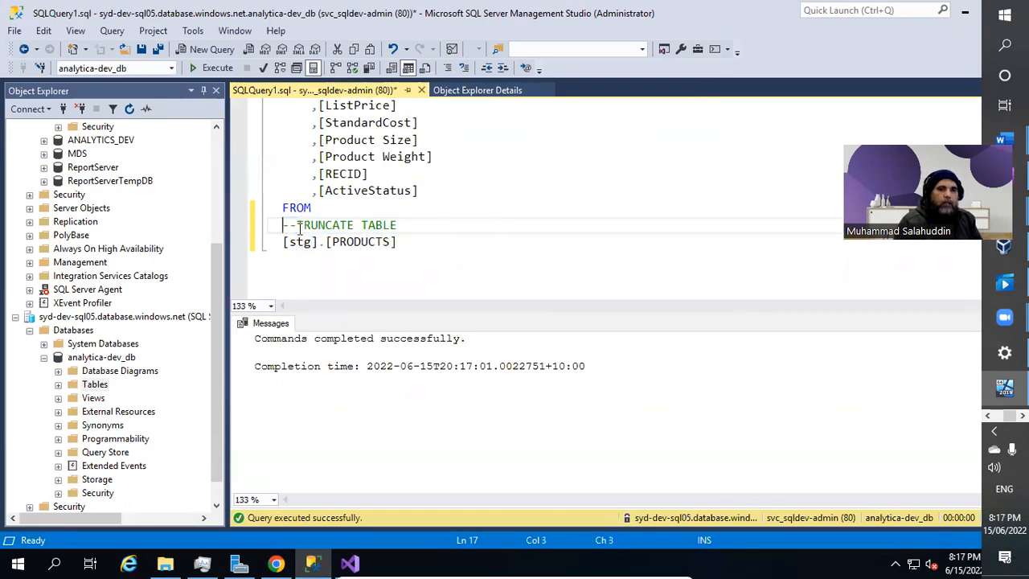
pyautogui.click(300, 228)
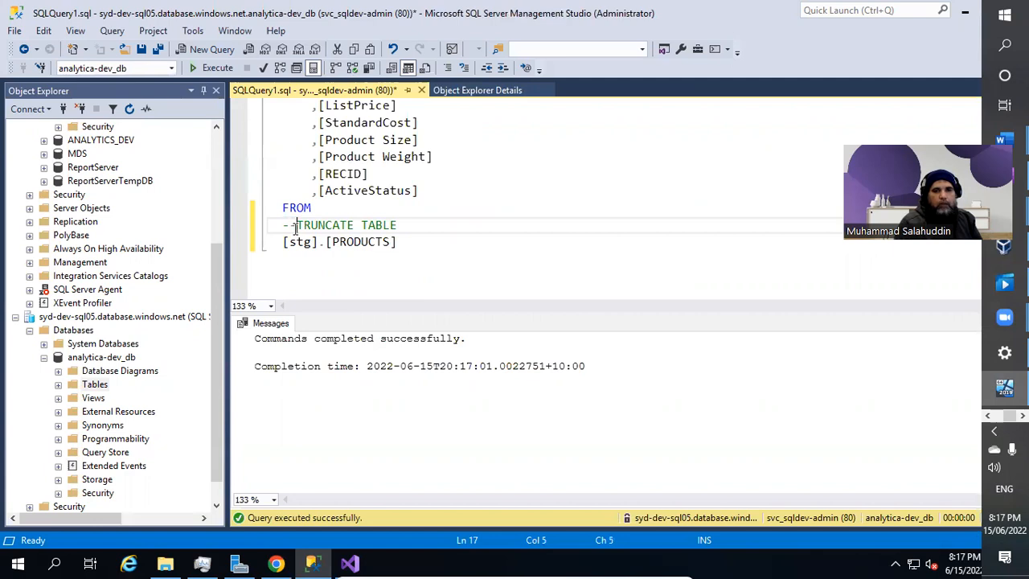
pyautogui.moveTo(294, 228); pyautogui.dragTo(405, 242)
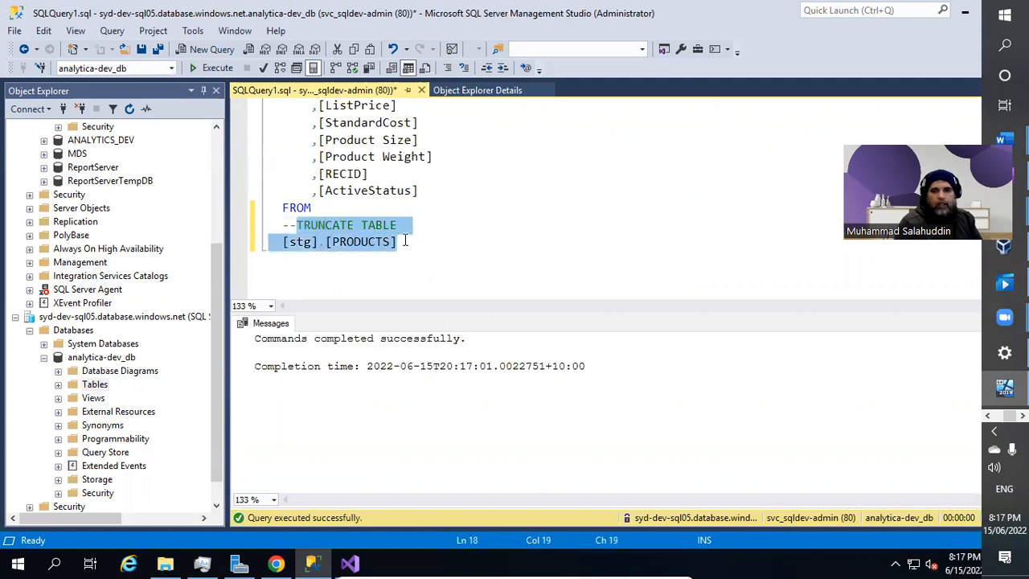
pyautogui.click(450, 244)
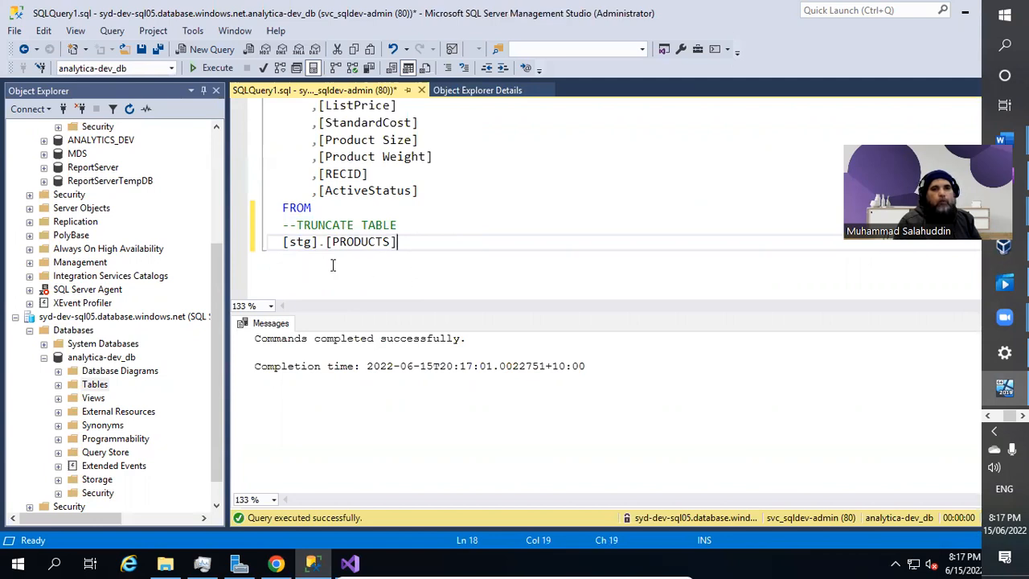
pyautogui.click(438, 230)
pyautogui.click(463, 213)
pyautogui.press('F5')
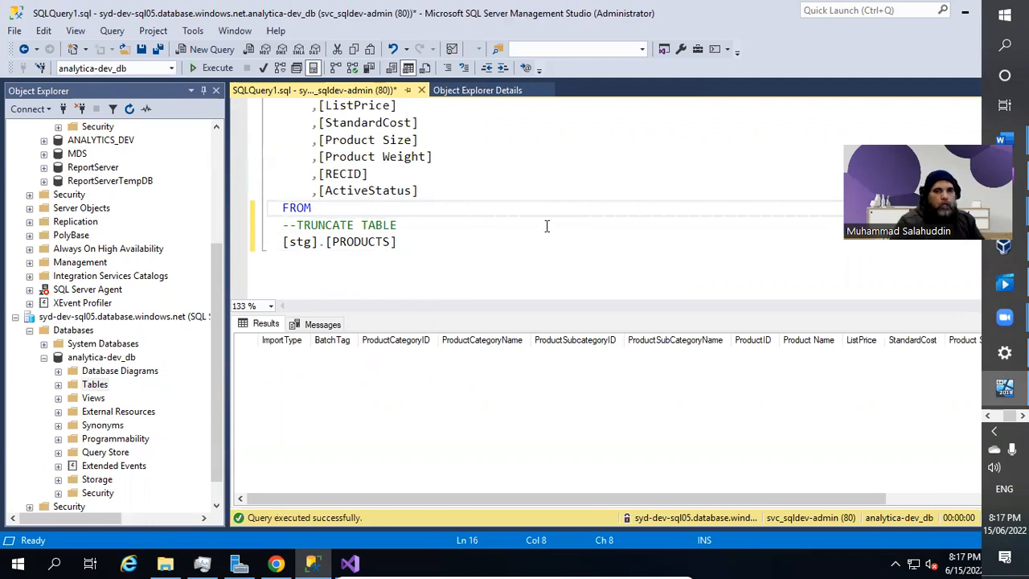
pyautogui.click(349, 563)
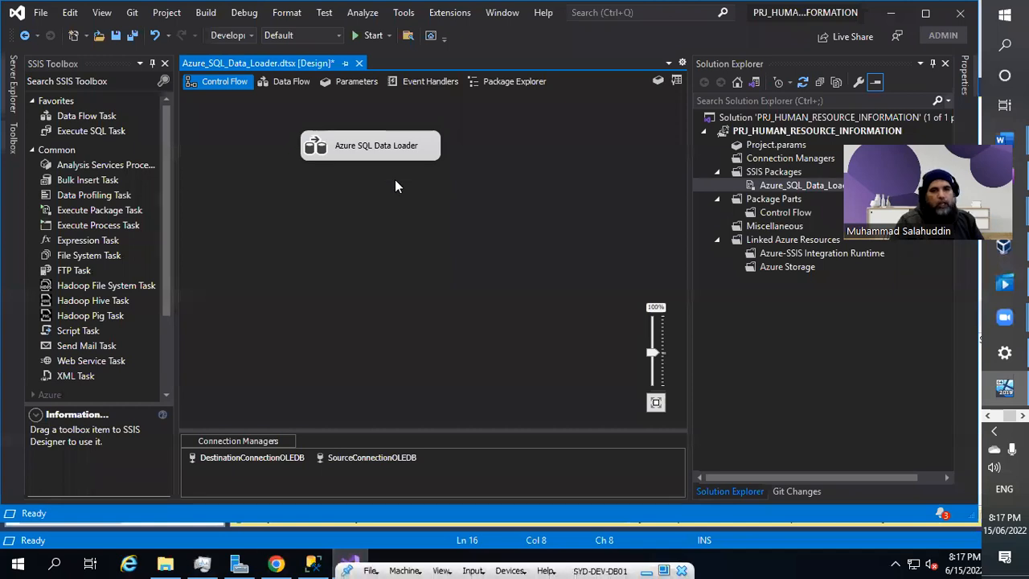
# Open the Azure SQL Data Loader data flow and reposition Source - PRODUCTS above Destination - PRODUCTS.
pyautogui.doubleClick(377, 152)
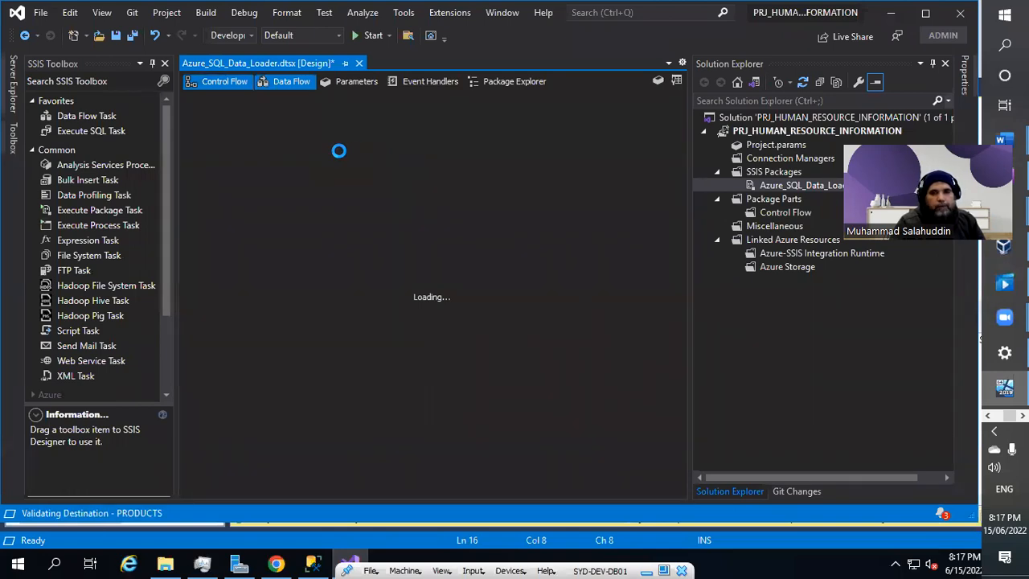
pyautogui.moveTo(258, 150); pyautogui.dragTo(351, 164)
pyautogui.moveTo(262, 227); pyautogui.dragTo(393, 266)
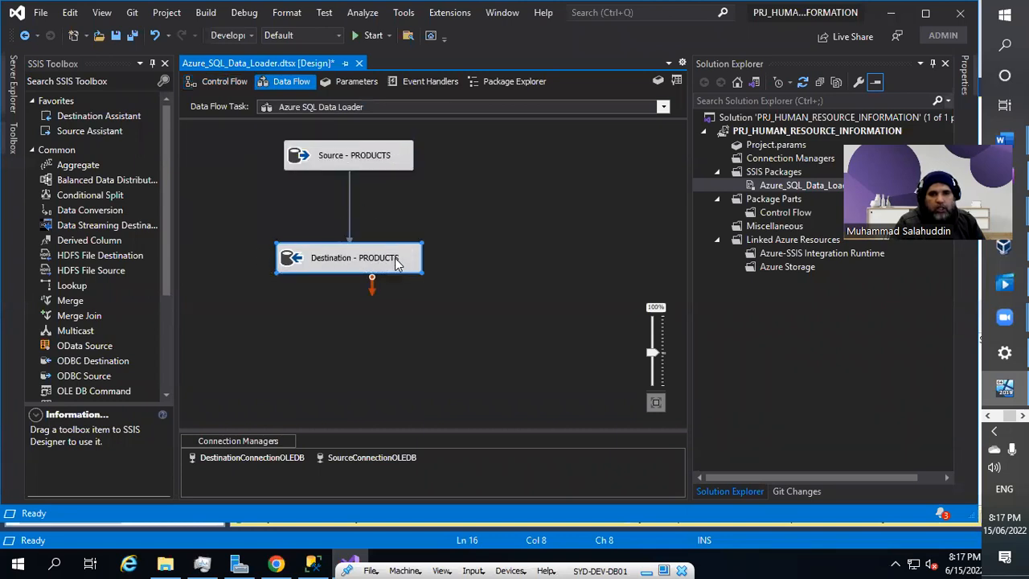
# Review the Source - PRODUCTS column list and cancel without changes.
pyautogui.click(375, 166)
pyautogui.doubleClick(375, 166)
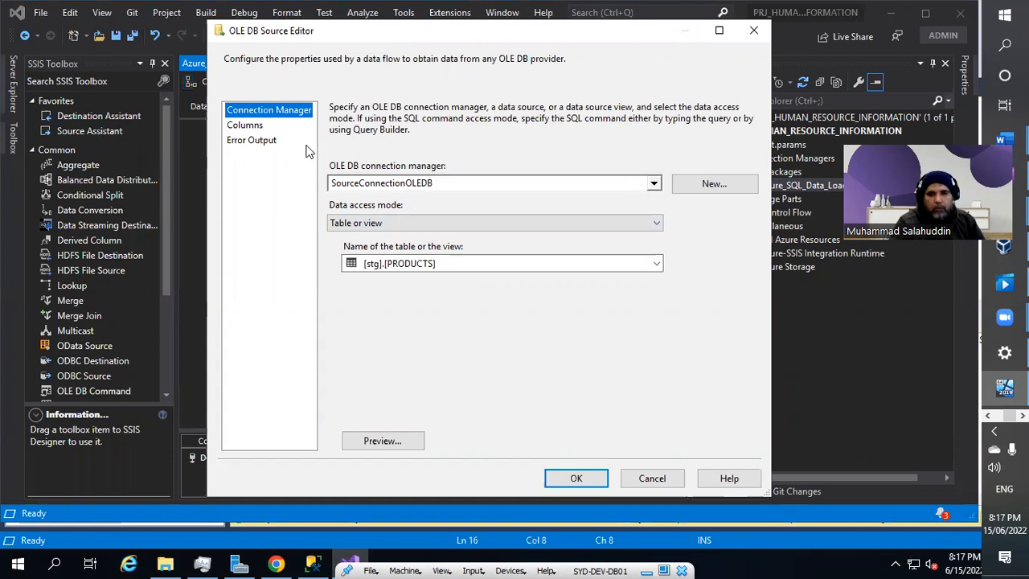
pyautogui.click(255, 129)
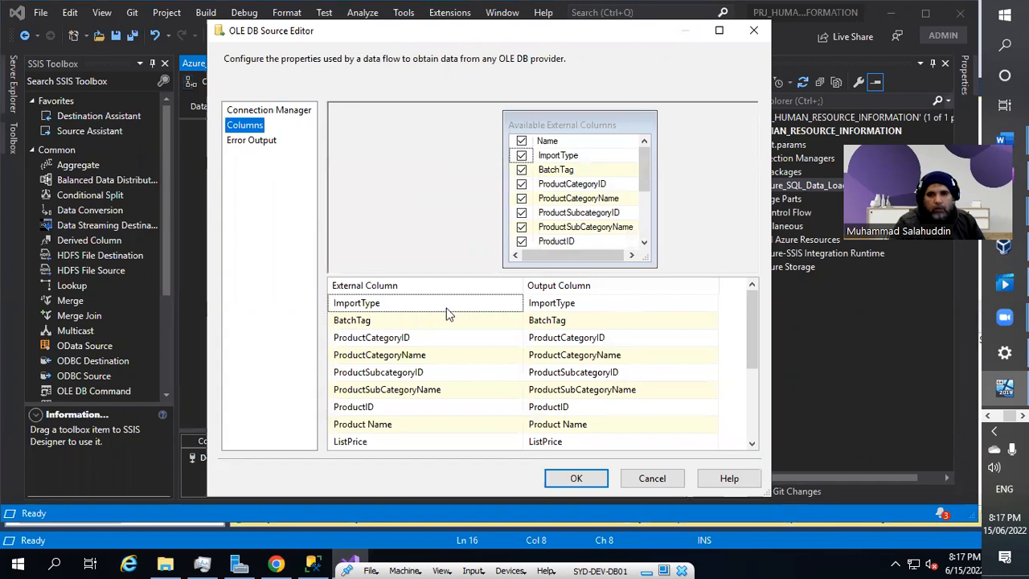
pyautogui.scroll(-3, 613, 415)
pyautogui.scroll(3, 559, 393)
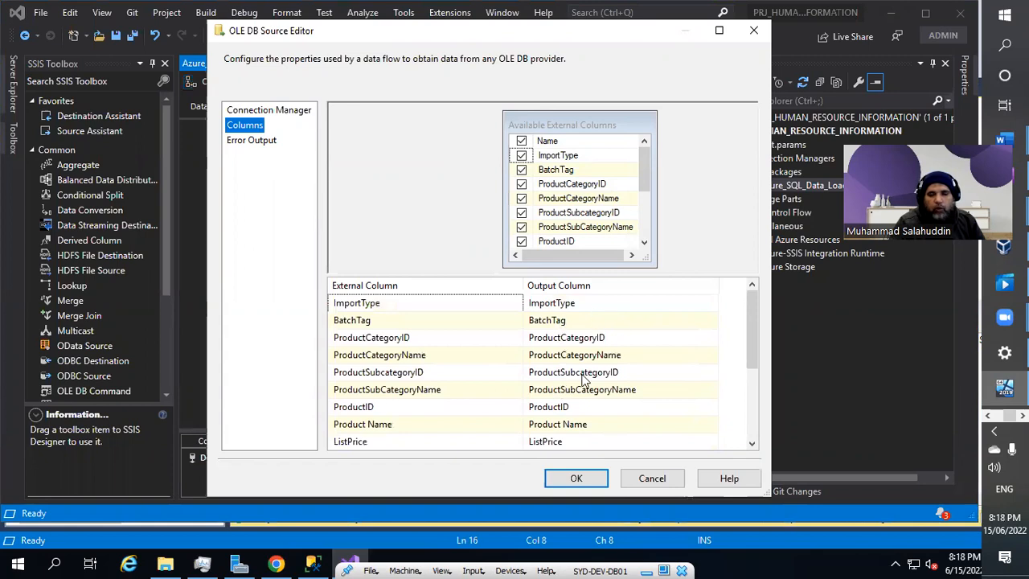
pyautogui.click(666, 480)
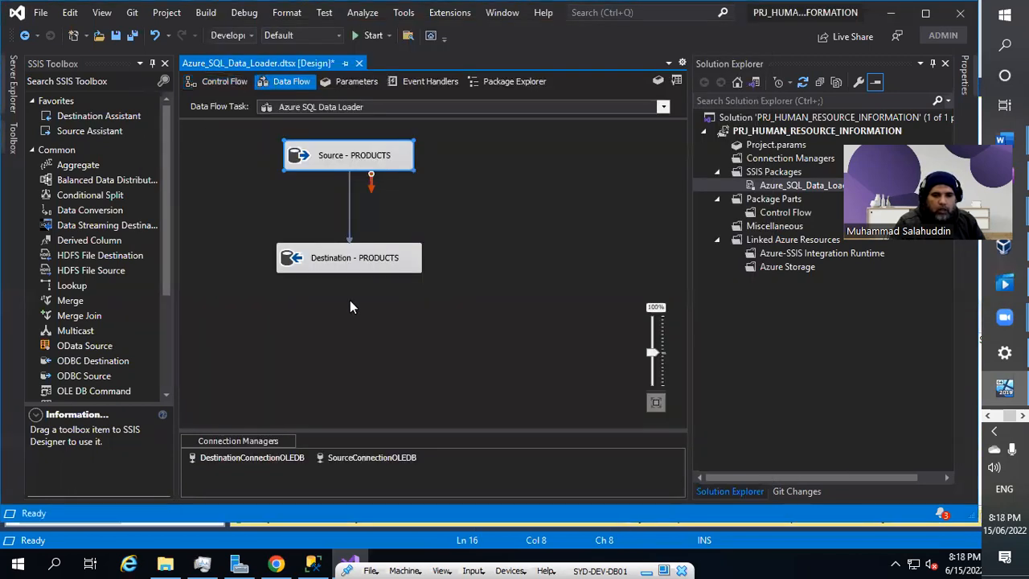
pyautogui.doubleClick(372, 458)
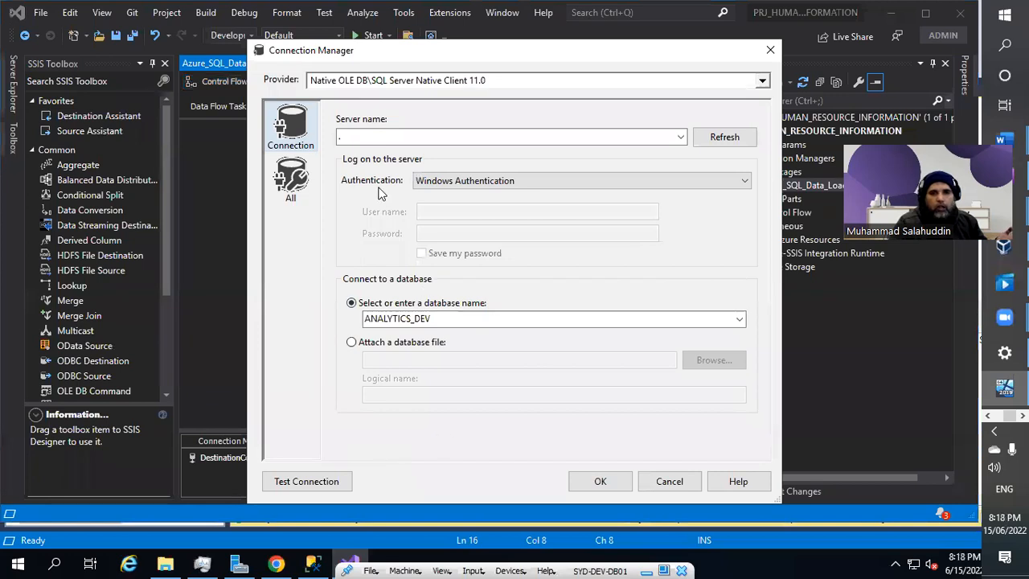
pyautogui.click(340, 137)
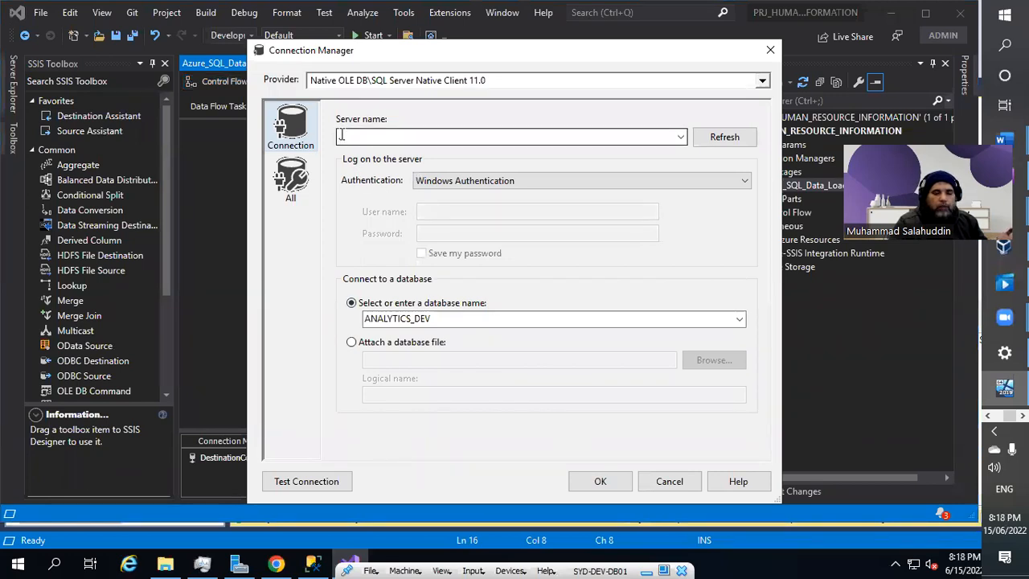
pyautogui.write('.')
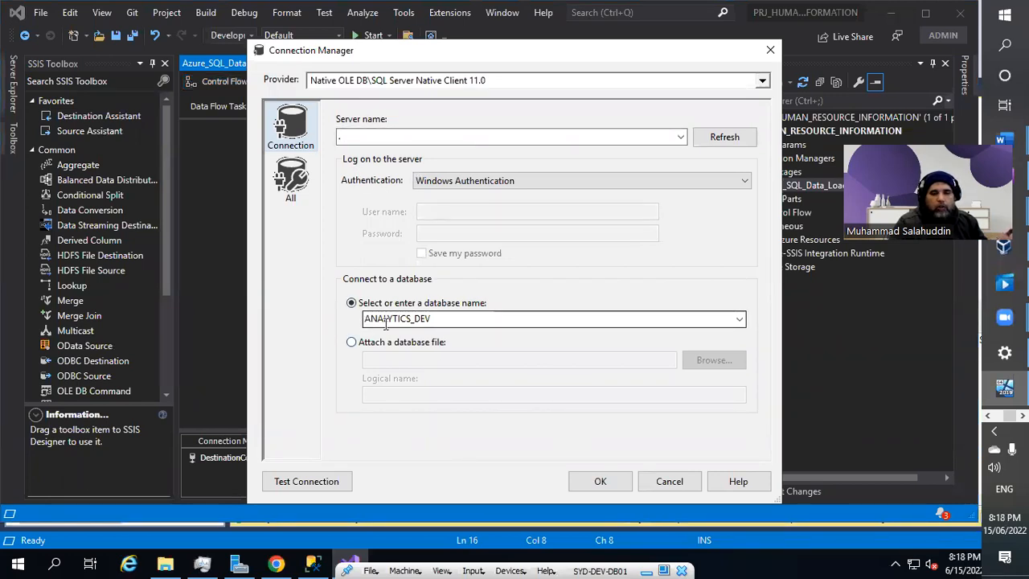
pyautogui.click(671, 482)
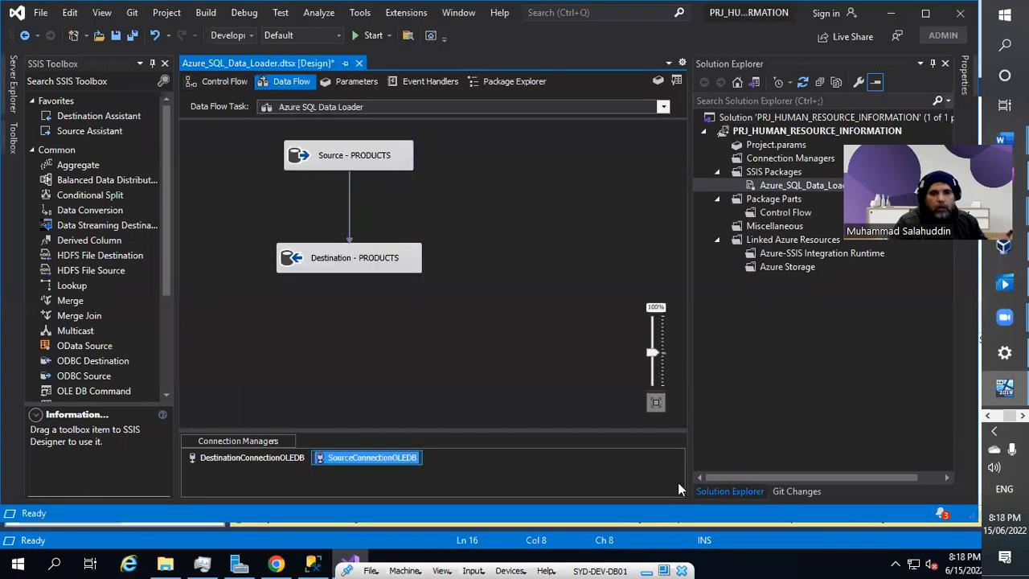
pyautogui.click(419, 260)
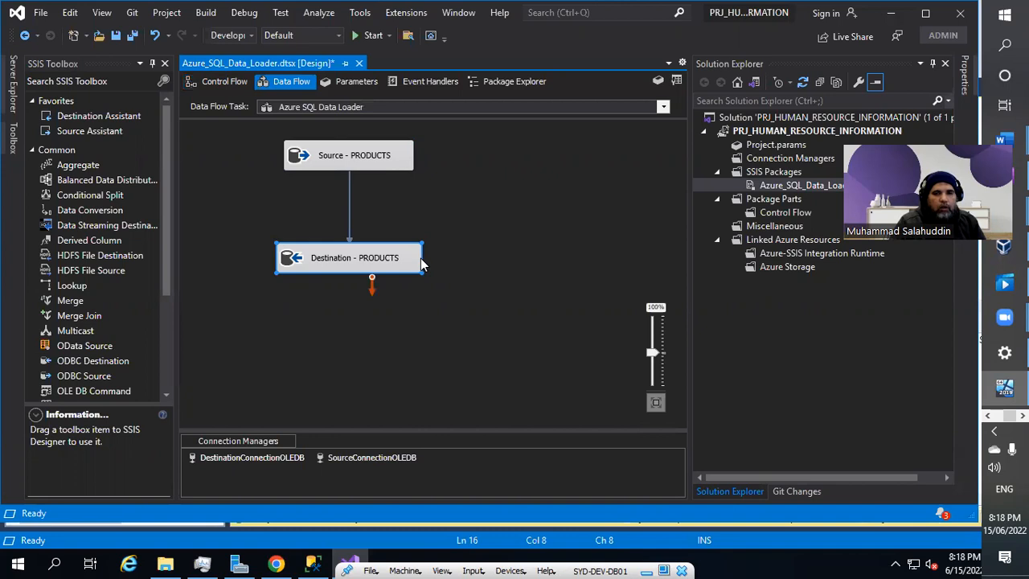
pyautogui.doubleClick(418, 260)
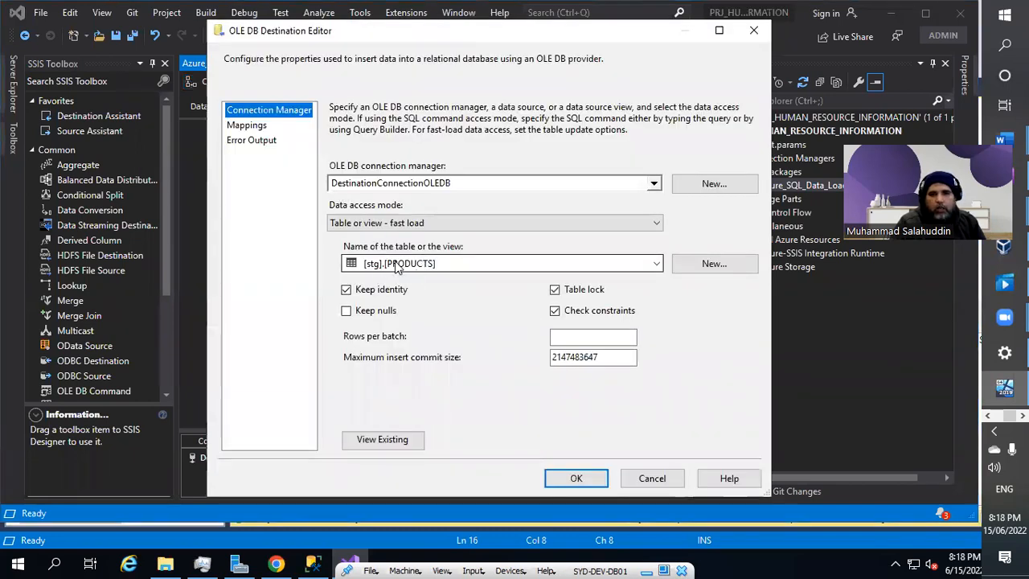
pyautogui.click(255, 125)
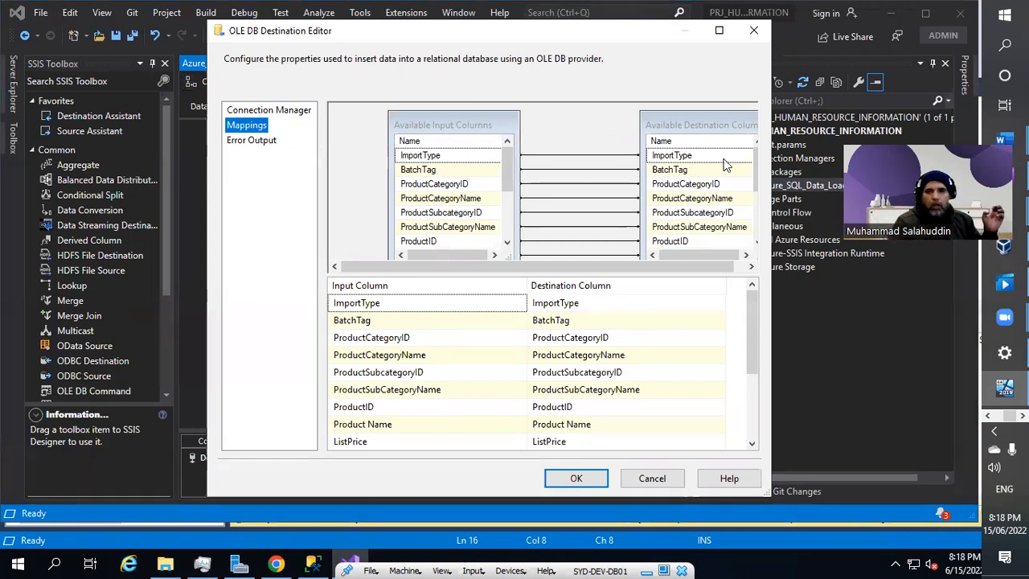
pyautogui.moveTo(769, 496); pyautogui.dragTo(920, 537)
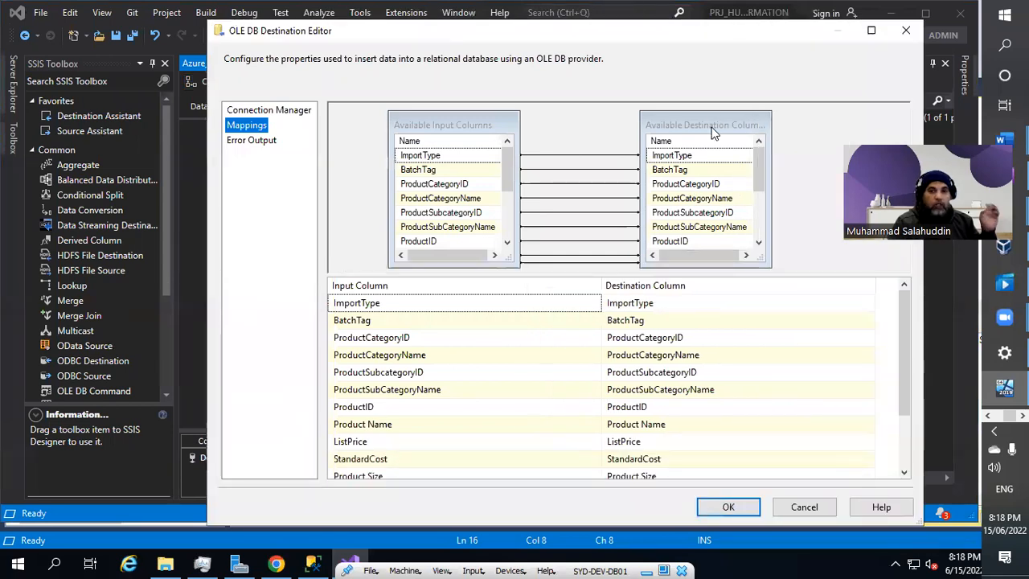
pyautogui.click(744, 511)
pyautogui.click(312, 316)
pyautogui.click(250, 459)
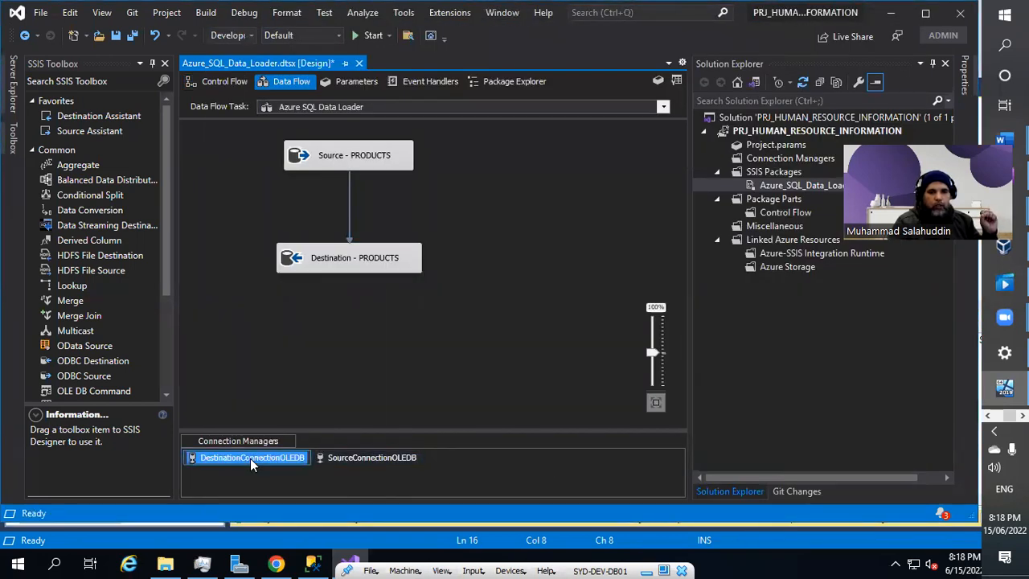
pyautogui.doubleClick(250, 458)
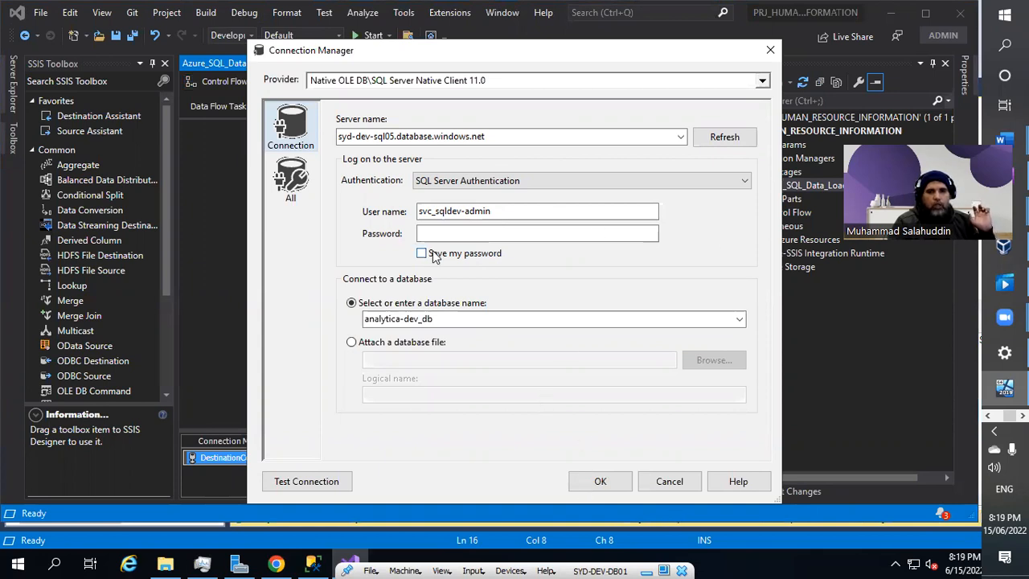
pyautogui.click(668, 482)
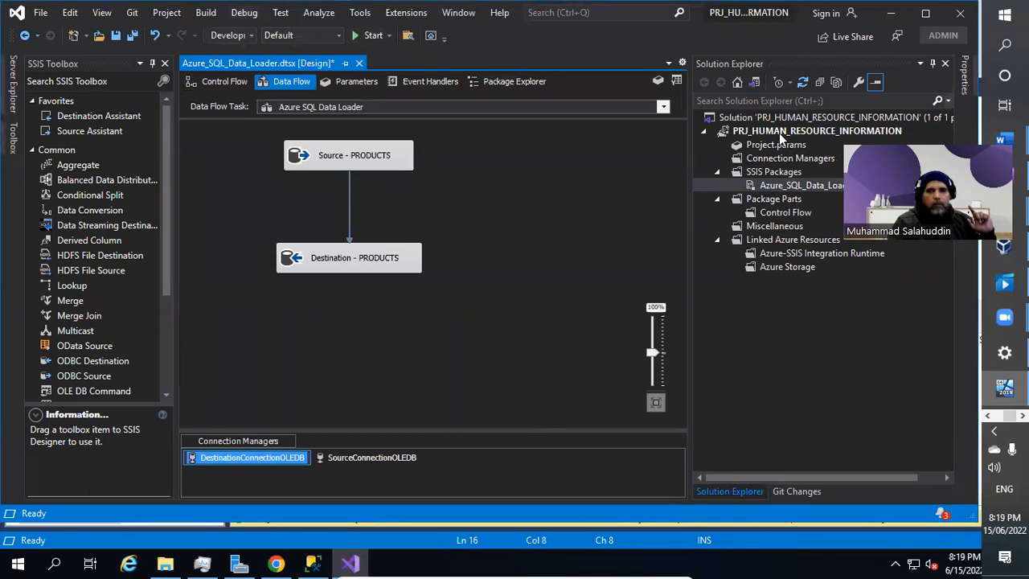
# Rebuild the PRJ_HUMAN_RESOURCE_INFORMATION project and run the package, moving 3 PRODUCTS rows.
pyautogui.click(779, 133)
pyautogui.rightClick(780, 135)
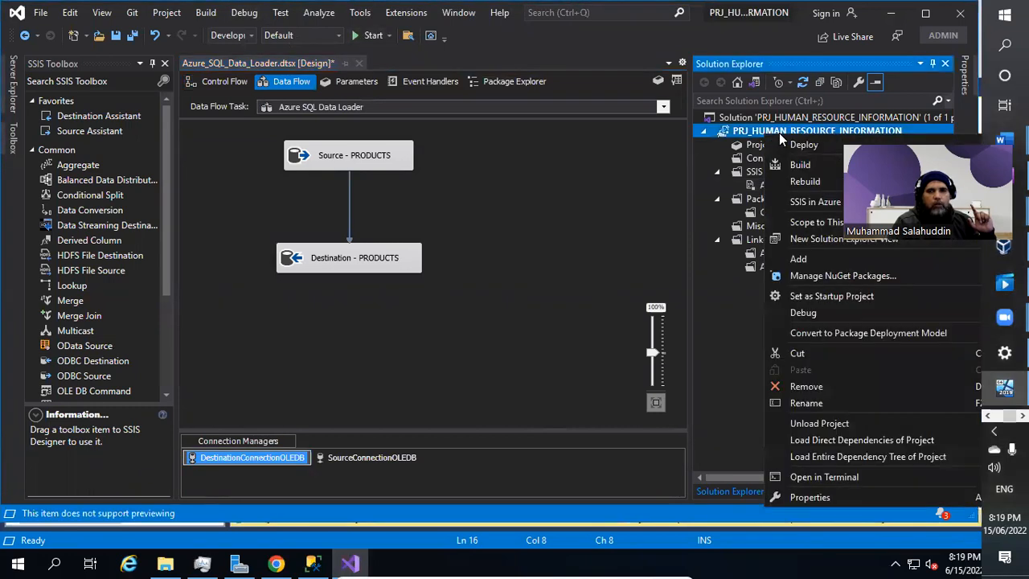
pyautogui.click(825, 182)
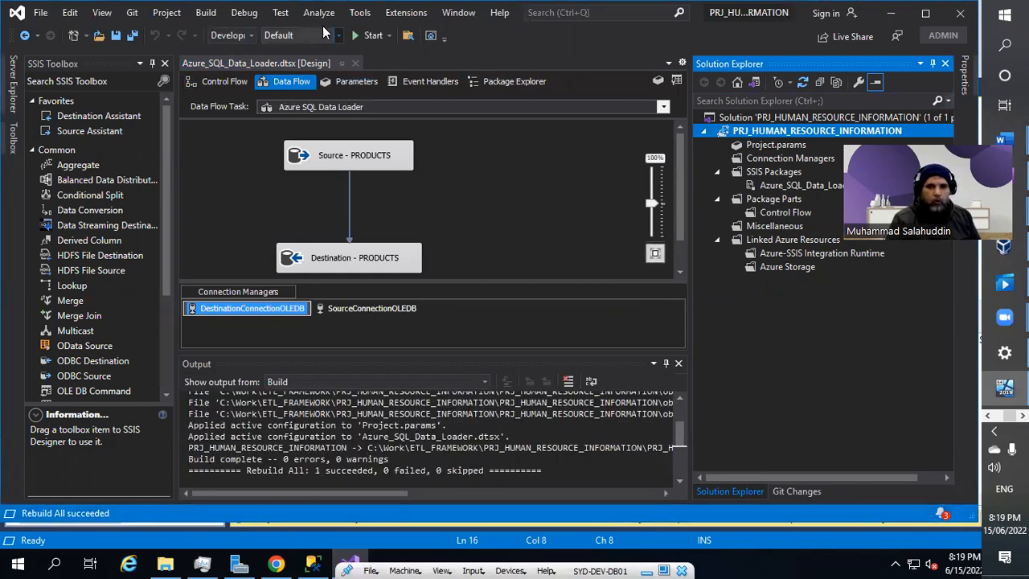
pyautogui.click(370, 35)
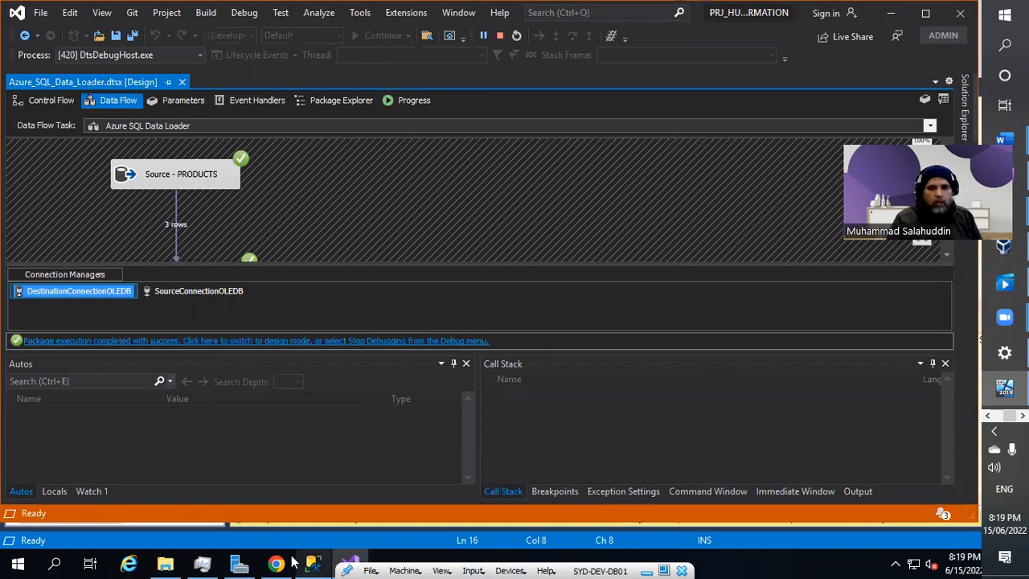
# Rerun the stg.PRODUCTS SELECT, returning the Samsung Galaxy S21, S22 and A15 rows.
pyautogui.click(328, 562)
pyautogui.click(464, 238)
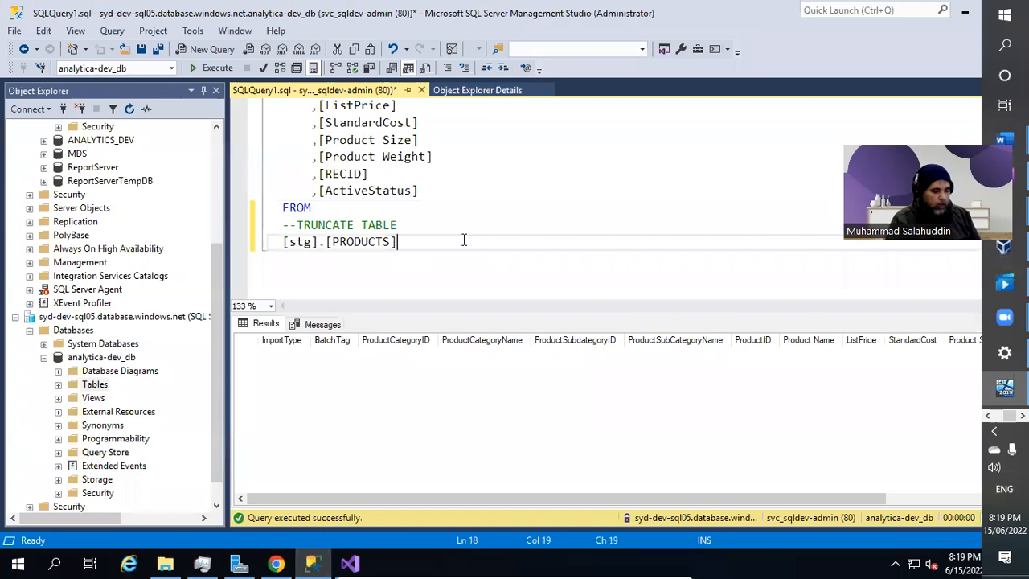
pyautogui.press('F5')
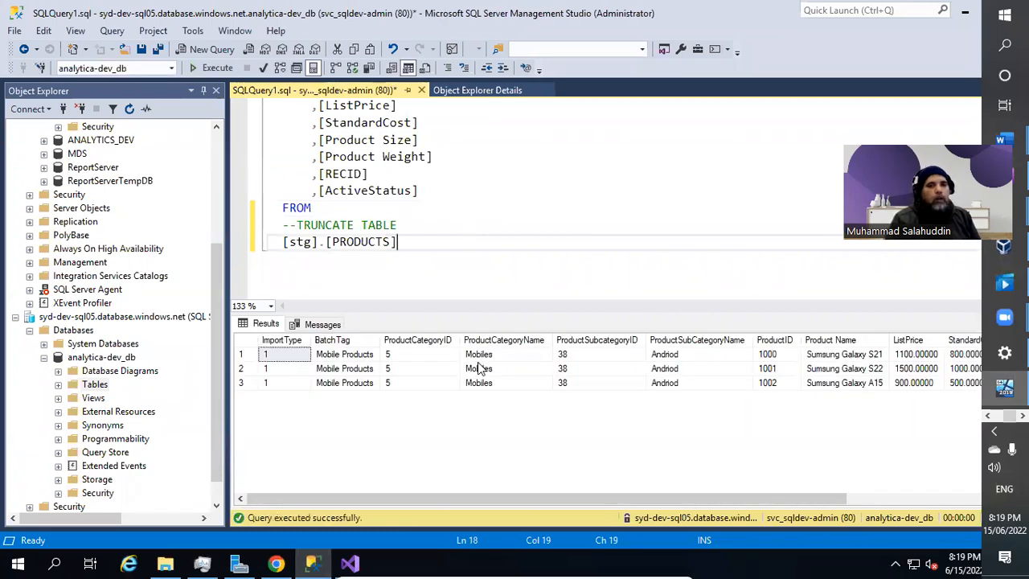
pyautogui.click(518, 176)
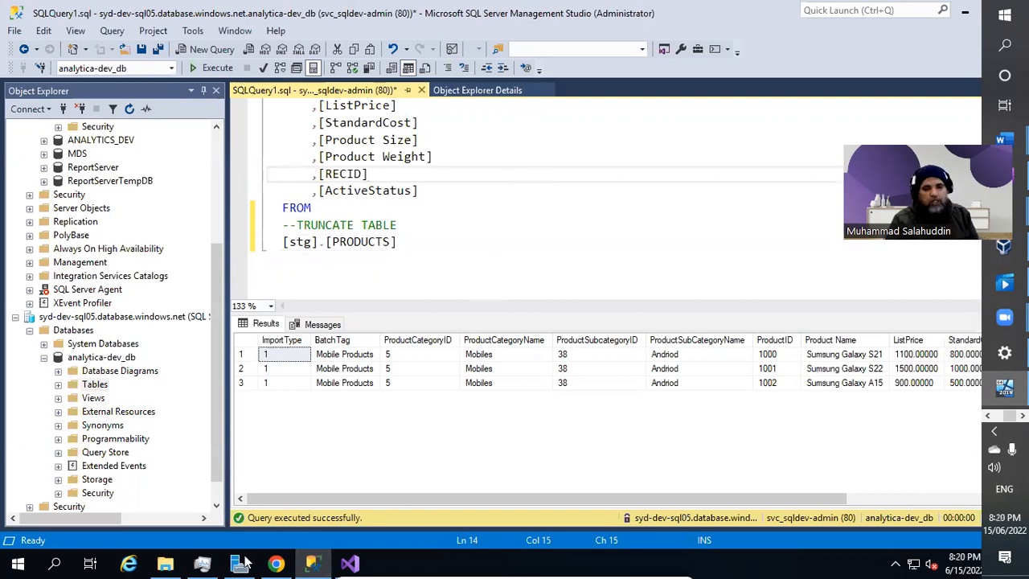
pyautogui.moveTo(277, 564)
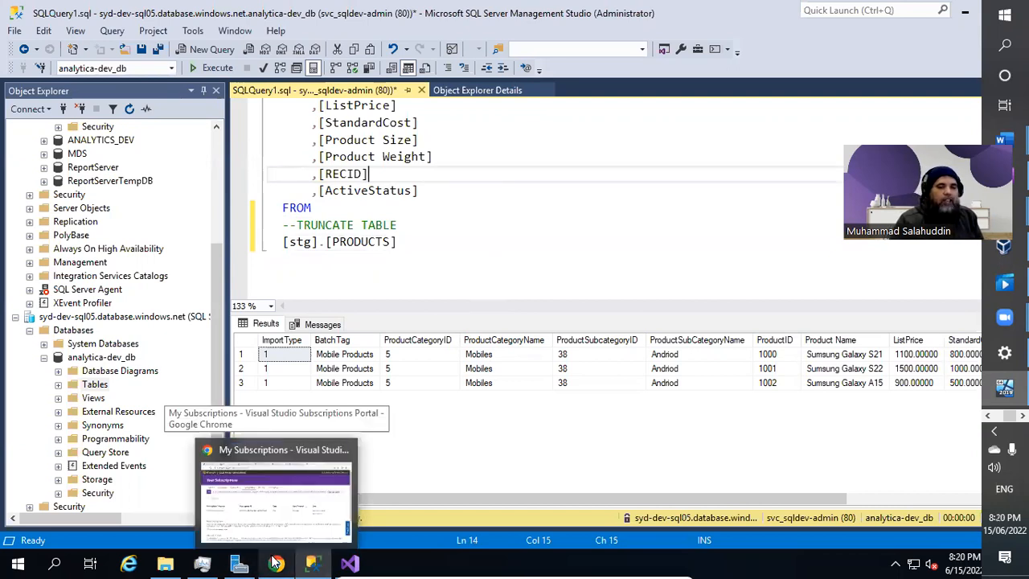